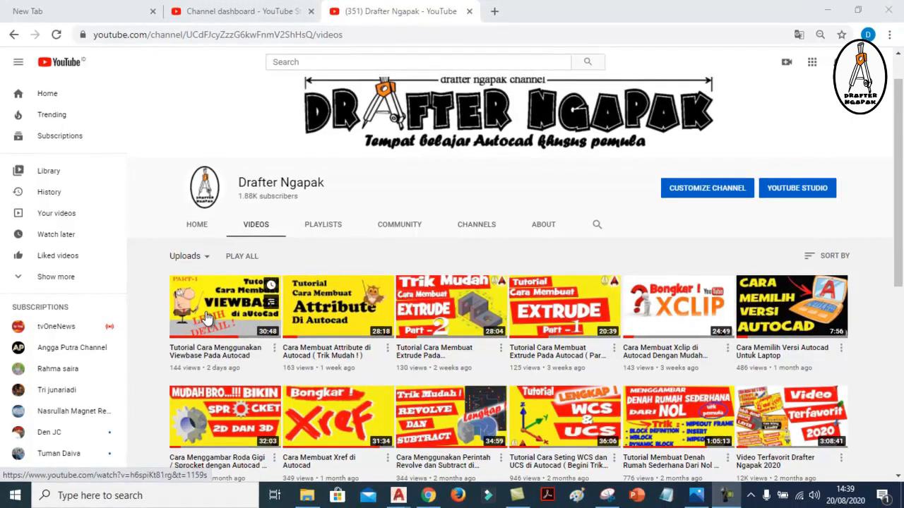
Look at the Viewbase.jpg thumbnail, switch to AutoCAD with the Viewbase drawing and maximize its window
left_click(698, 497)
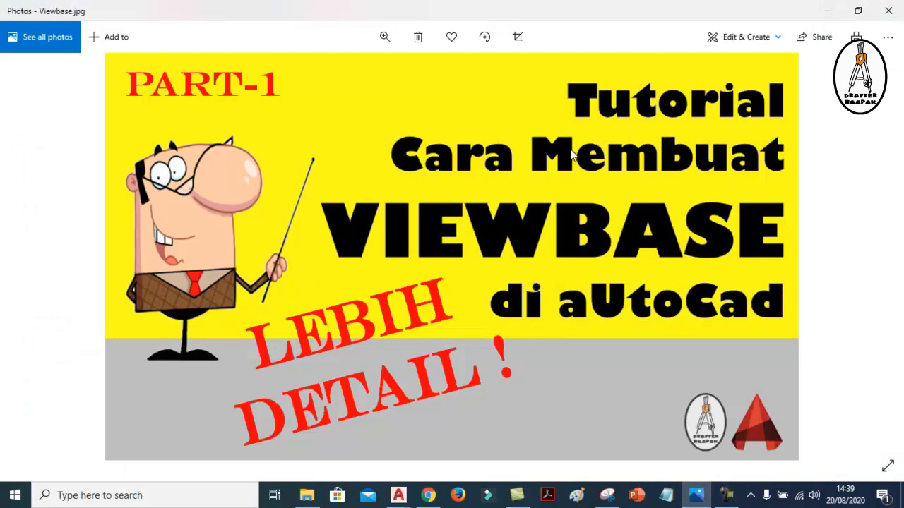
left_click(827, 12)
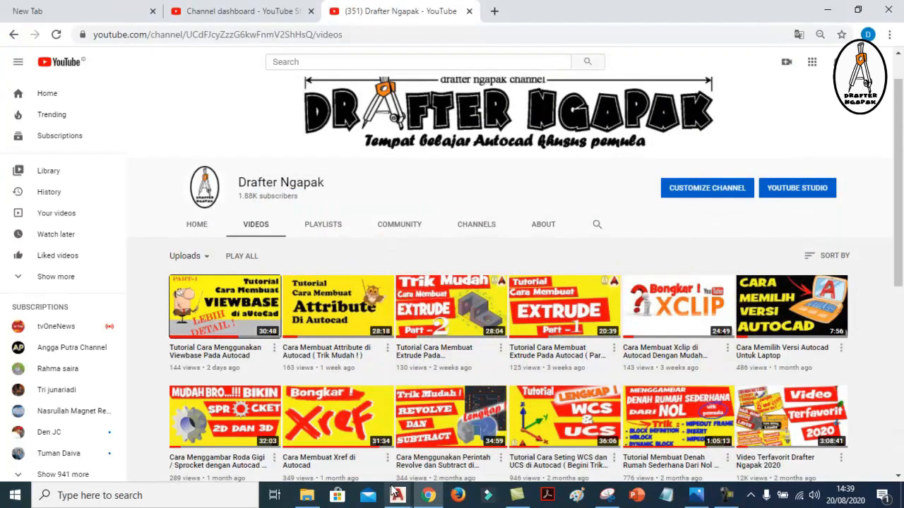
mouse_move(396, 496)
left_click(461, 449)
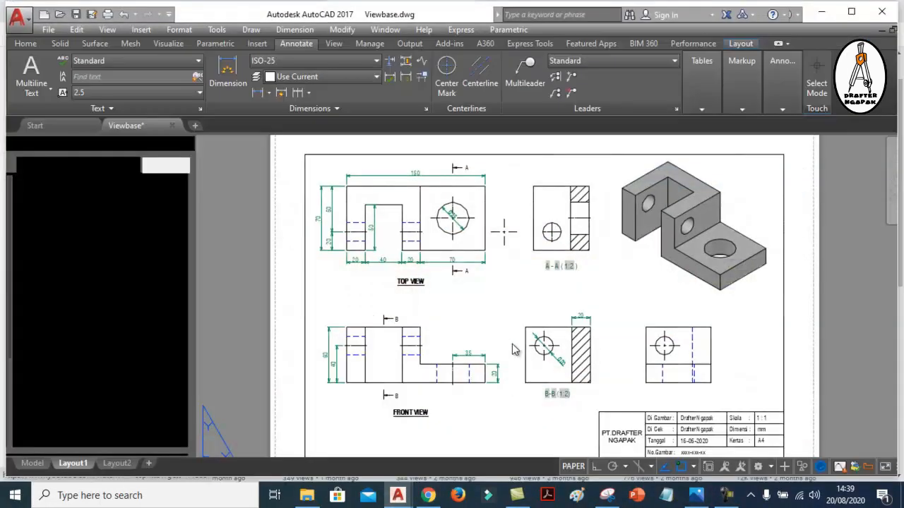
left_click(851, 11)
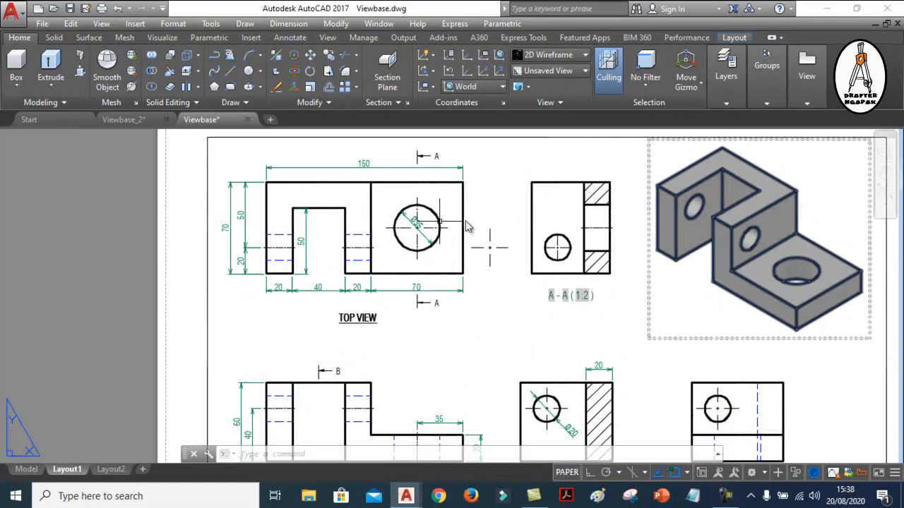
Set the drawing workspace to 3D Modeling
left_click(393, 223)
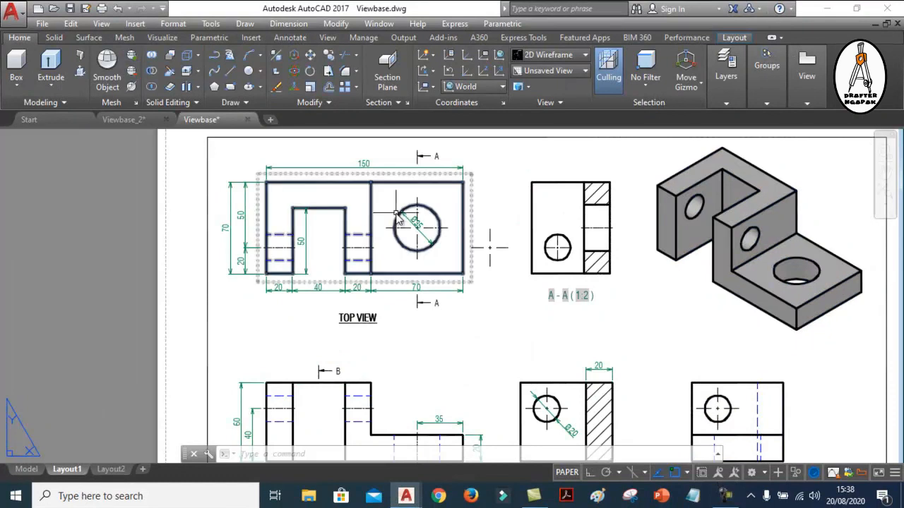
left_click(568, 284)
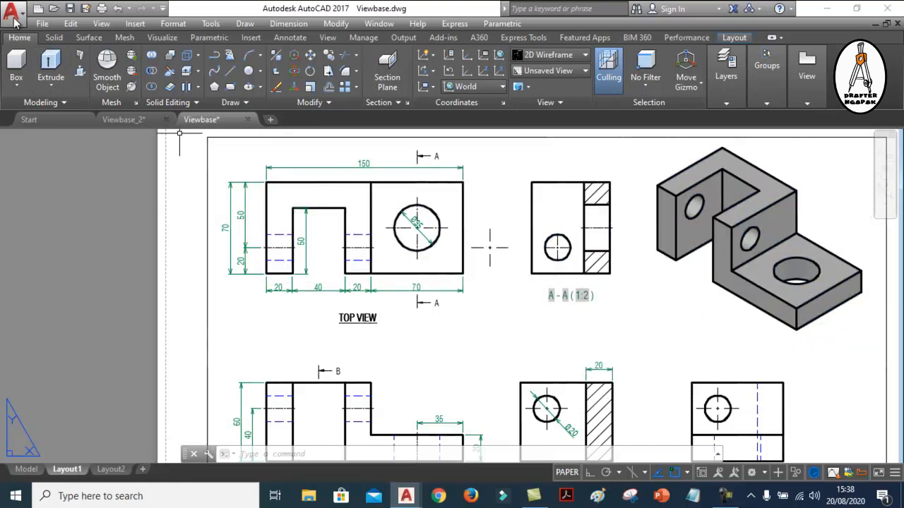
left_click(762, 473)
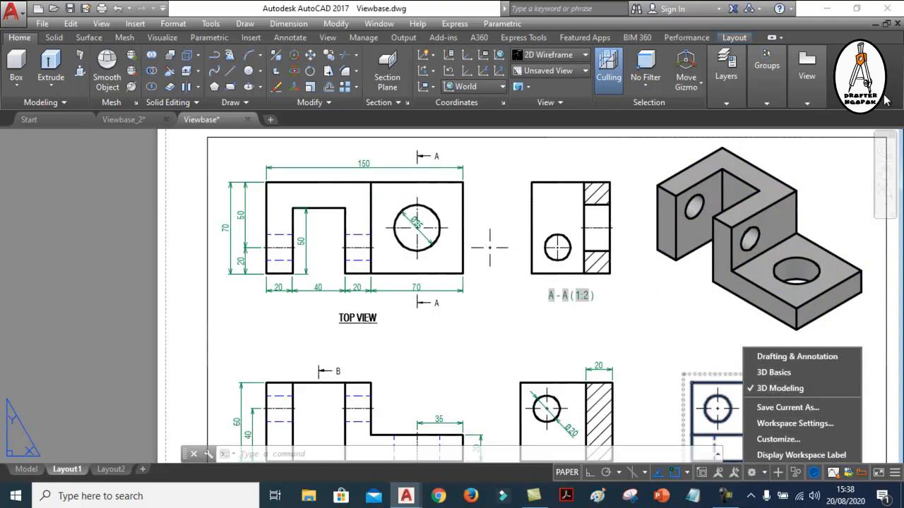
left_click(791, 390)
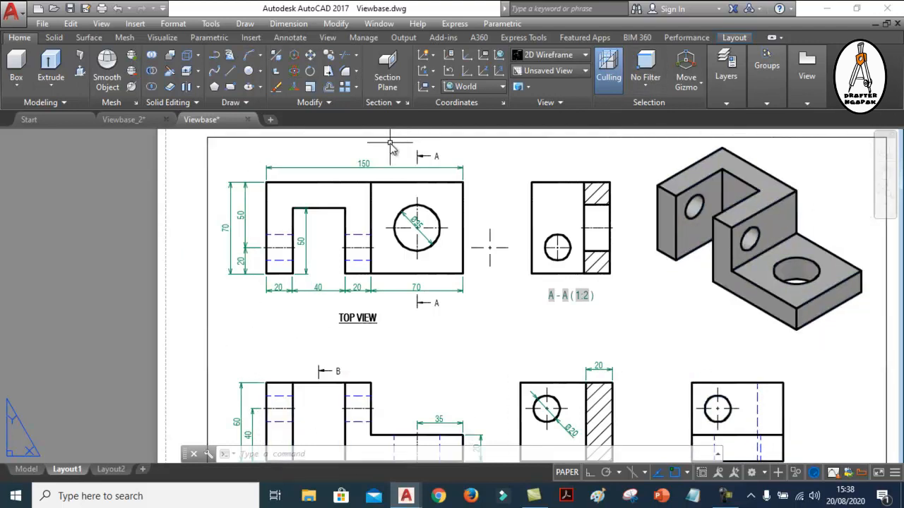
left_click(765, 473)
left_click(778, 388)
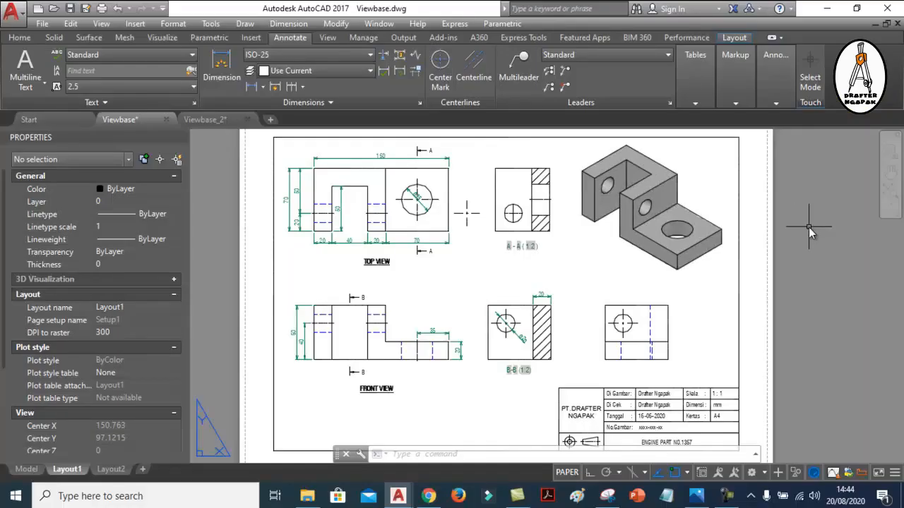
Draw a three-point arc in the empty area above the sheet on Layout1
scroll(414, 178, "up", 4)
scroll(439, 200, "up", 3)
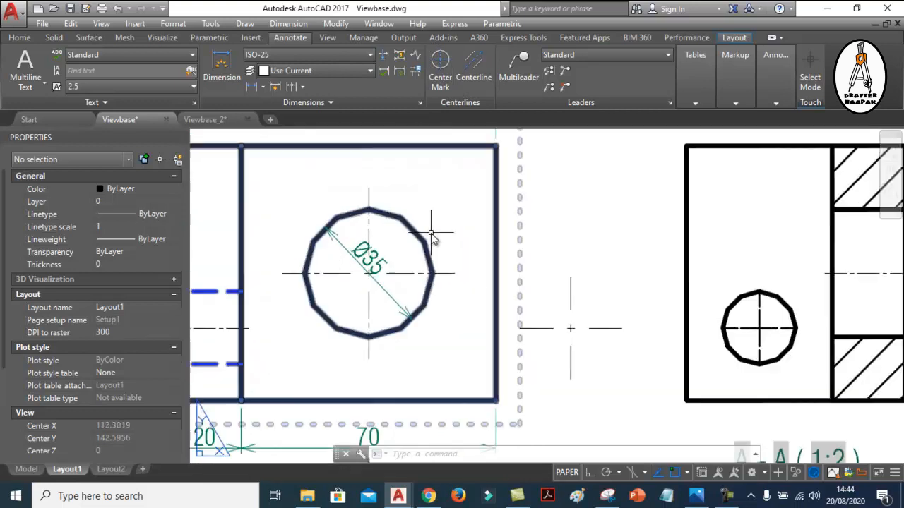
scroll(368, 273, "down", 8)
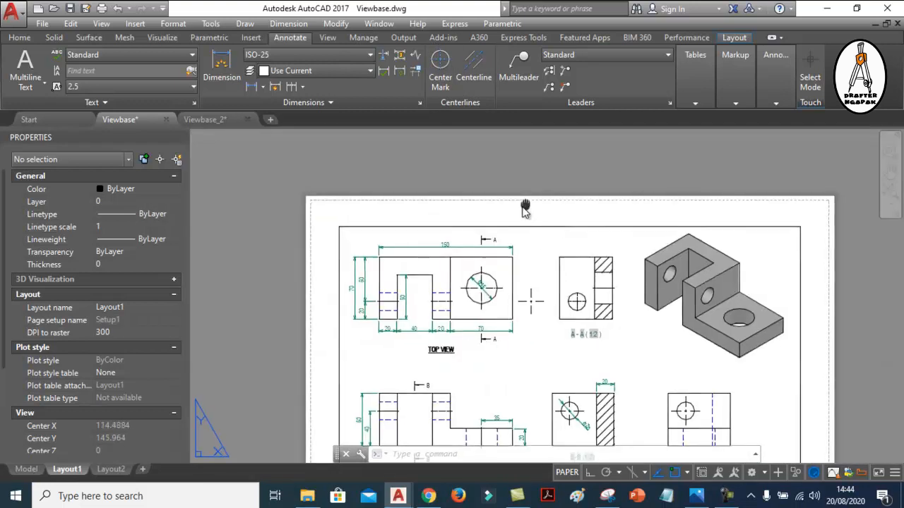
middle_click_drag(525, 209, 505, 233)
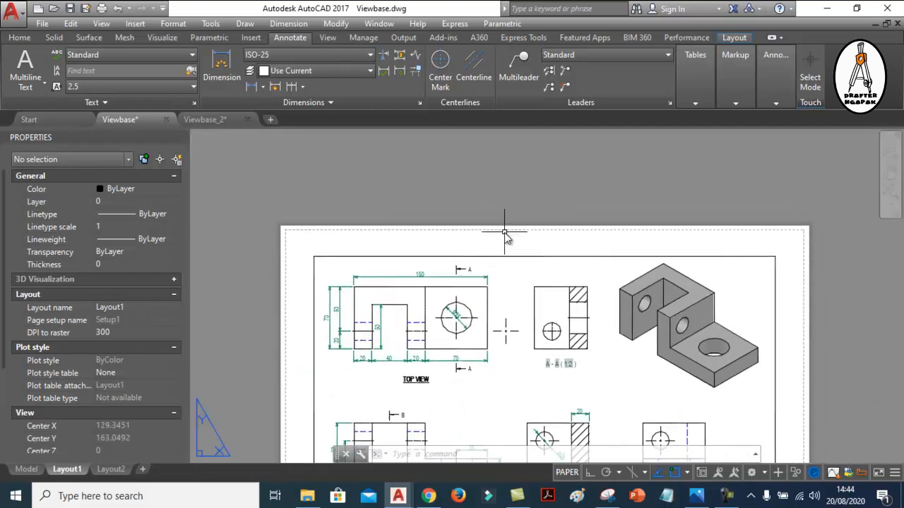
scroll(462, 181, "up", 2)
type("A")
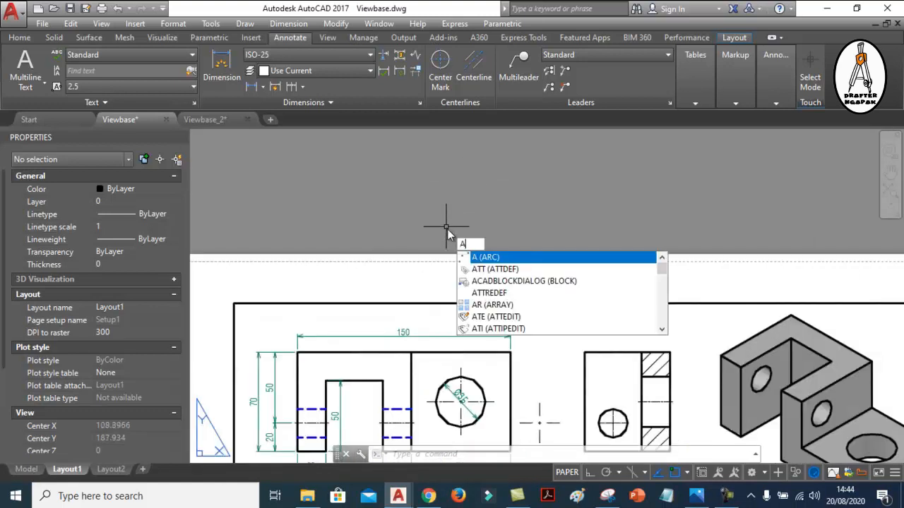
key("Return")
left_click(460, 227)
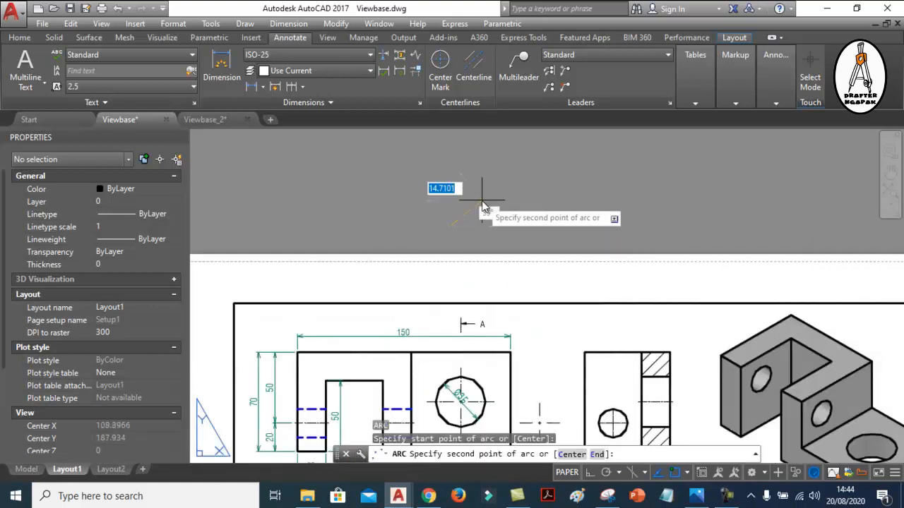
left_click(488, 199)
left_click(527, 228)
Add a center mark to the arc above the sheet
scroll(517, 181, "up", 1)
left_click(440, 67)
left_click(485, 214)
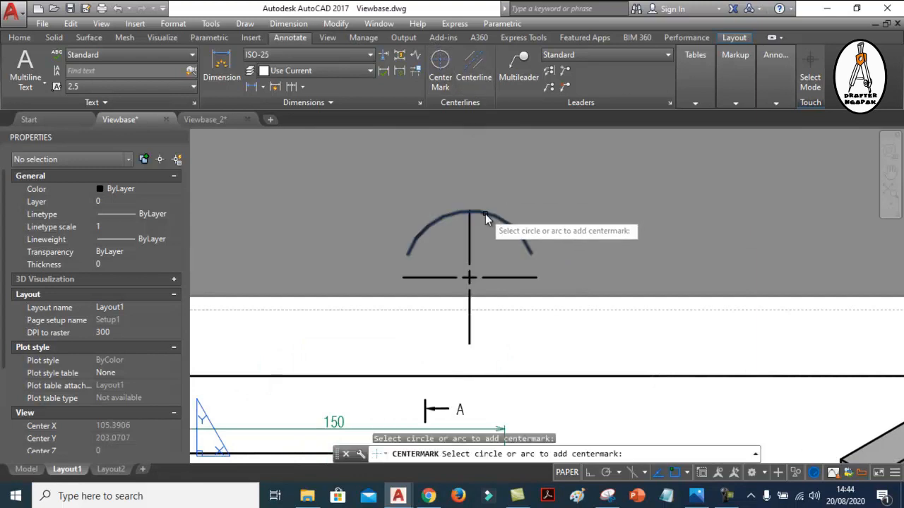
key("Escape")
Erase the arc above the sheet together with its center mark
left_click(522, 217)
left_click(440, 237)
scroll(476, 205, "down", 1)
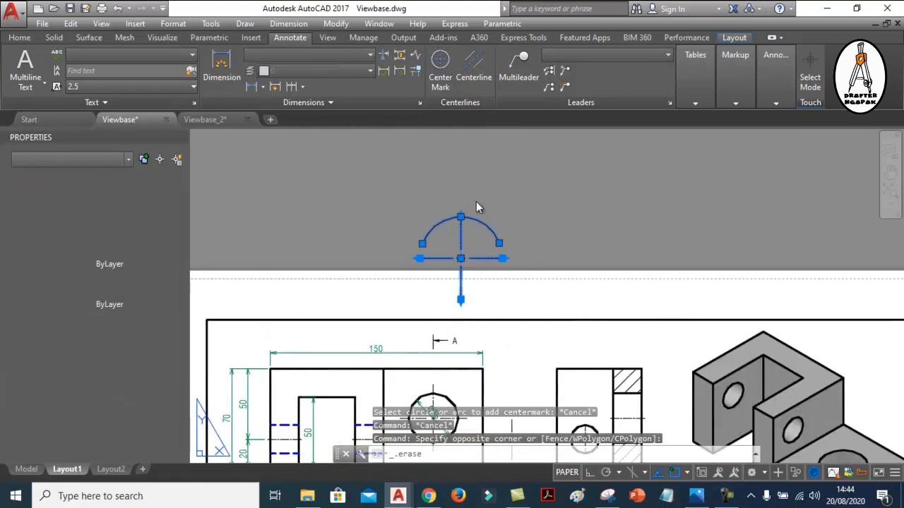
key("Delete")
scroll(486, 197, "down", 3)
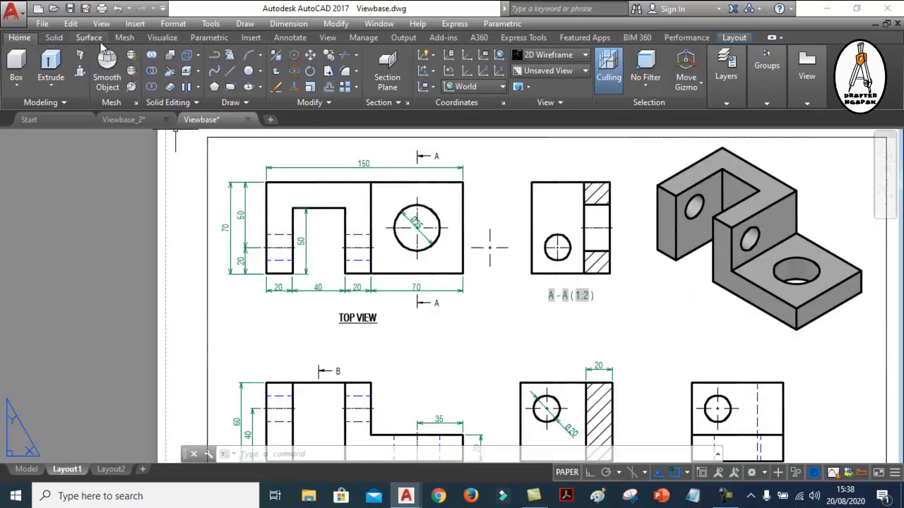
Draw a vertical line through the small hole in section view A-A, from its lowest to its highest point
left_click(290, 38)
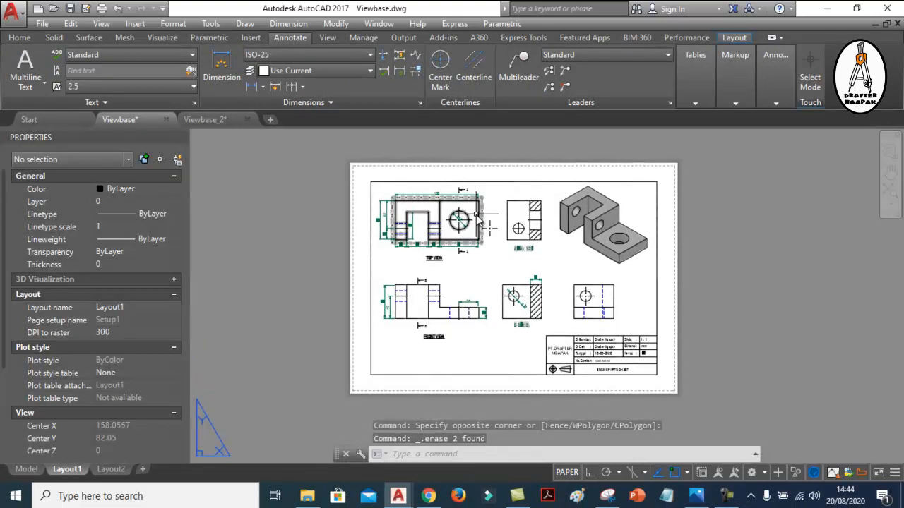
scroll(478, 220, "up", 5)
scroll(501, 233, "down", 3)
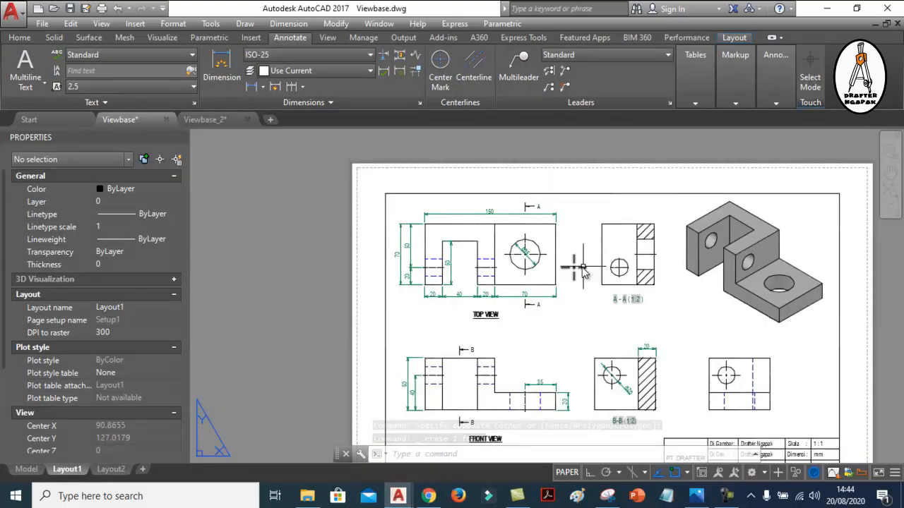
scroll(396, 254, "up", 2)
scroll(653, 243, "up", 1)
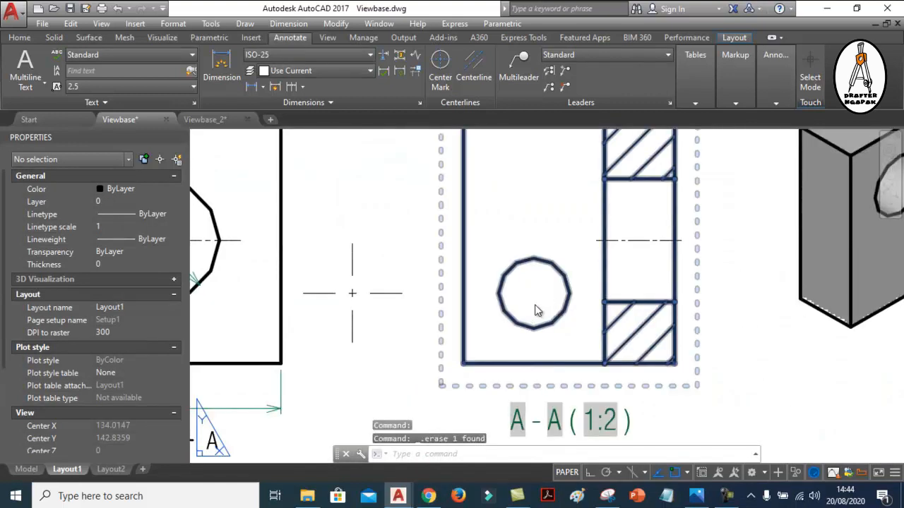
type("l")
key("Return")
left_click(535, 329)
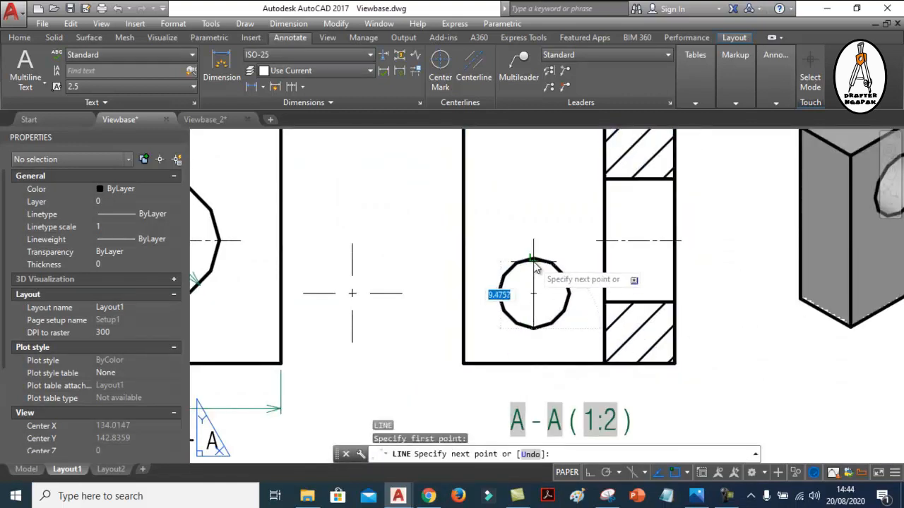
left_click(535, 262)
key("Return")
key("Return")
Draw a horizontal line across the small hole in section view A-A, from its left to its right edge
left_click(499, 293)
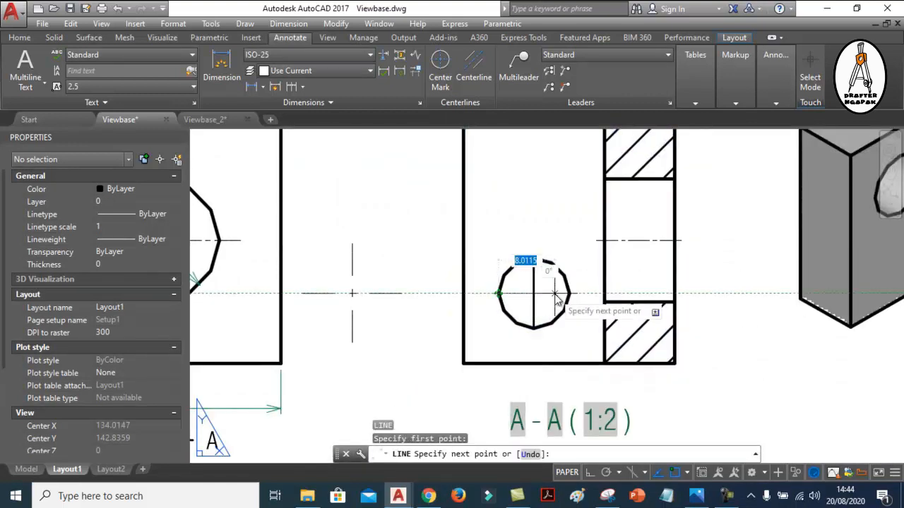
left_click(569, 293)
key("Escape")
Change the linetype of the two crossing lines in the section A-A hole to CENTER
scroll(549, 299, "up", 2)
left_click(529, 295)
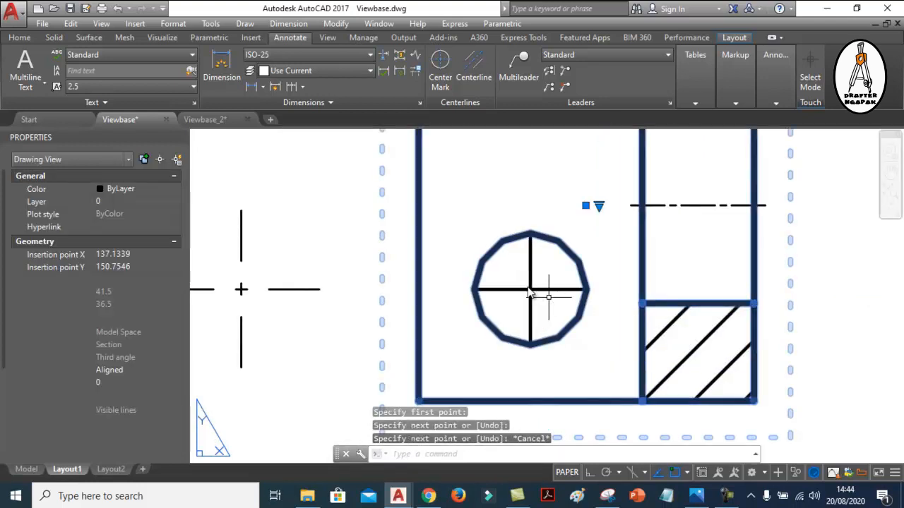
key("Escape")
key("Escape")
left_click(546, 290)
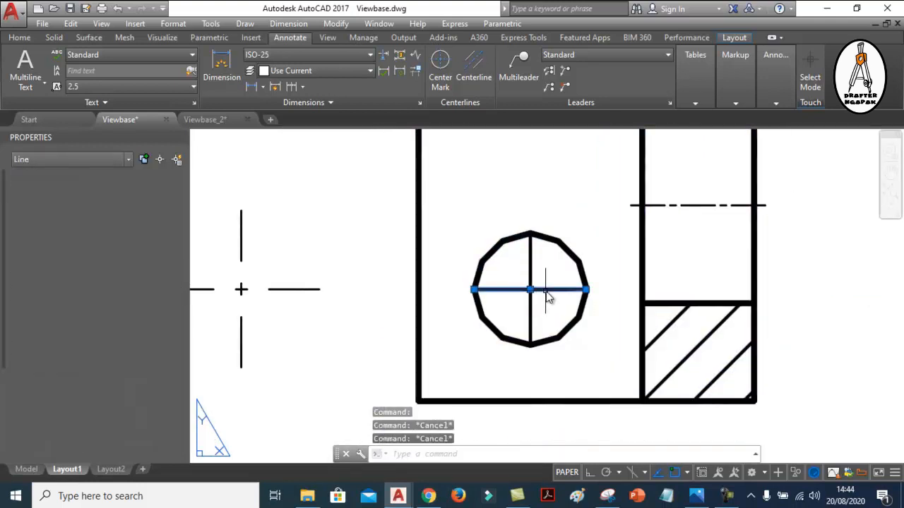
left_click(531, 264)
left_click(158, 213)
left_click(157, 214)
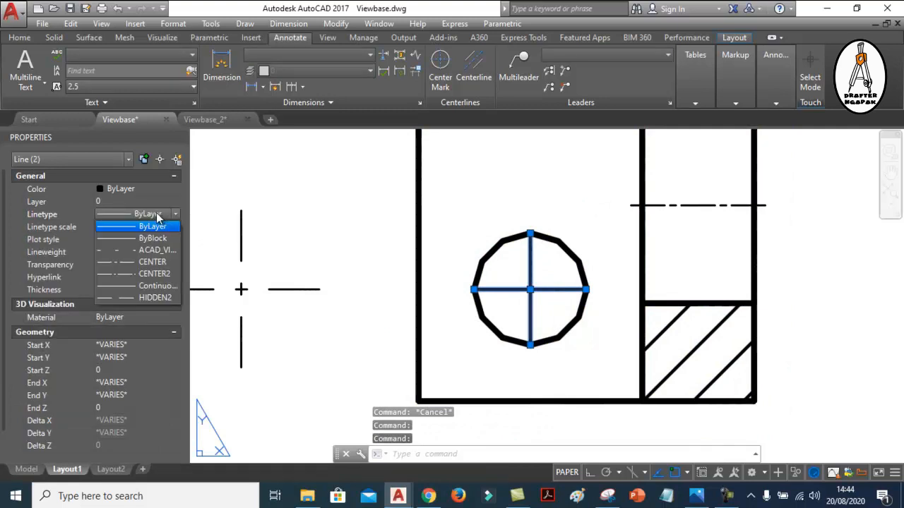
left_click(149, 261)
Set the linetype scale of the two crossing hole lines to 0.1
left_click(109, 226)
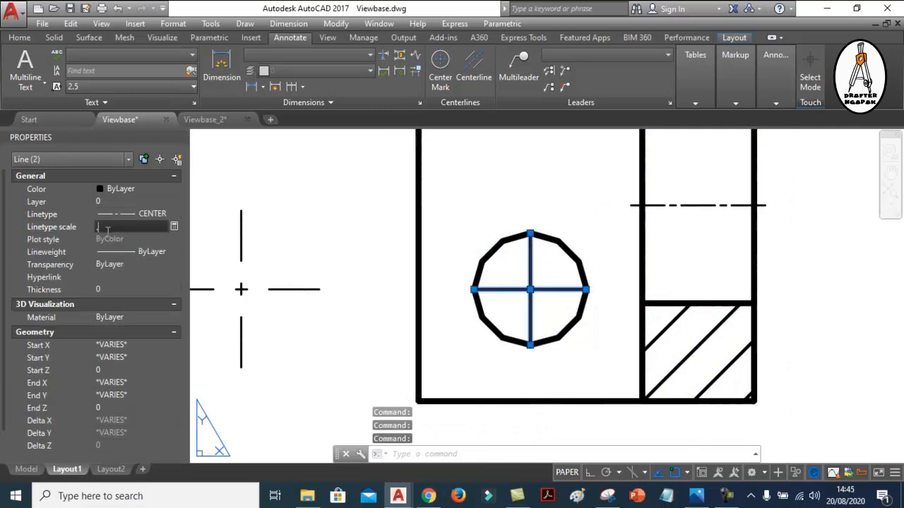
key("Return")
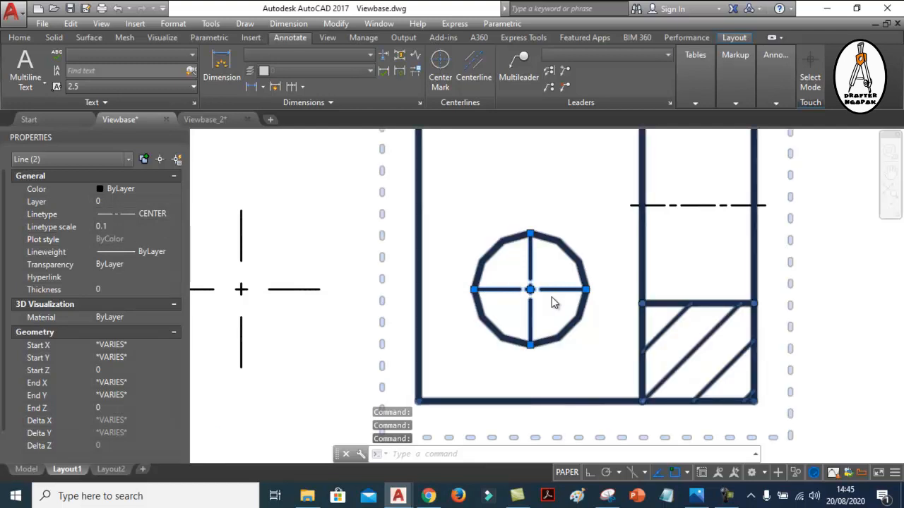
key("Escape")
scroll(553, 301, "up", 2)
scroll(583, 306, "down", 4)
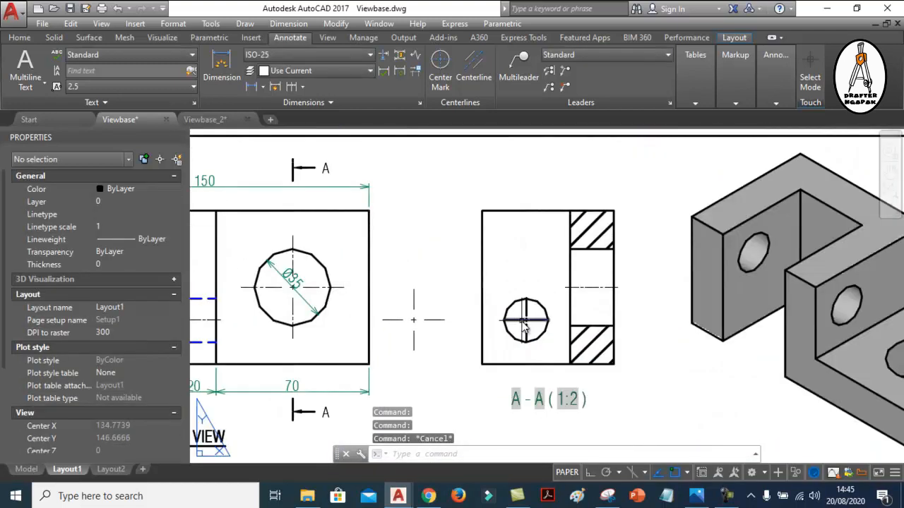
Move section view A-A horizontally off the sheet, into the empty space beyond the isometric view
middle_click_drag(487, 316, 516, 313)
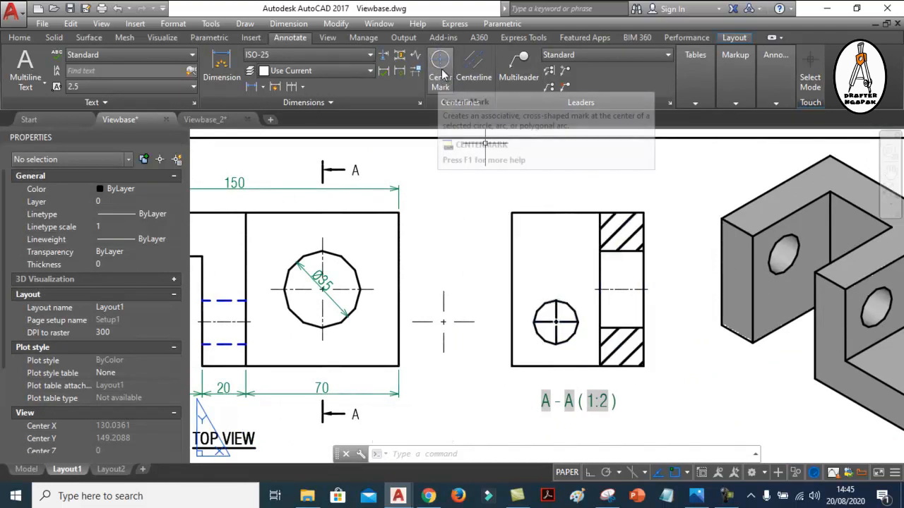
scroll(498, 238, "down", 4)
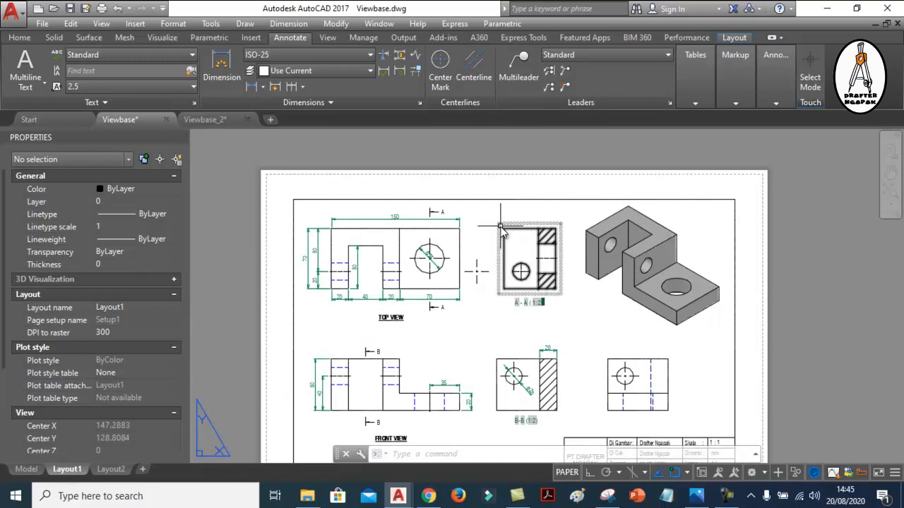
middle_click_drag(509, 230, 502, 199)
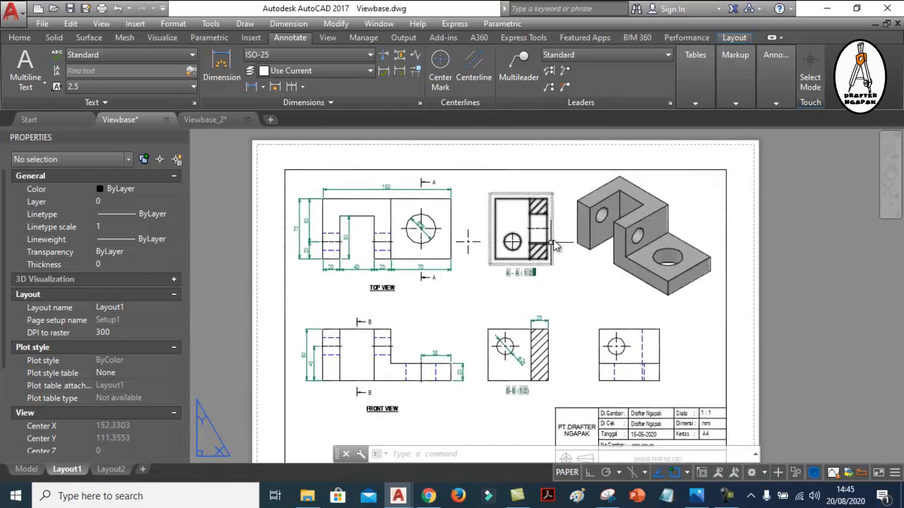
scroll(533, 220, "up", 2)
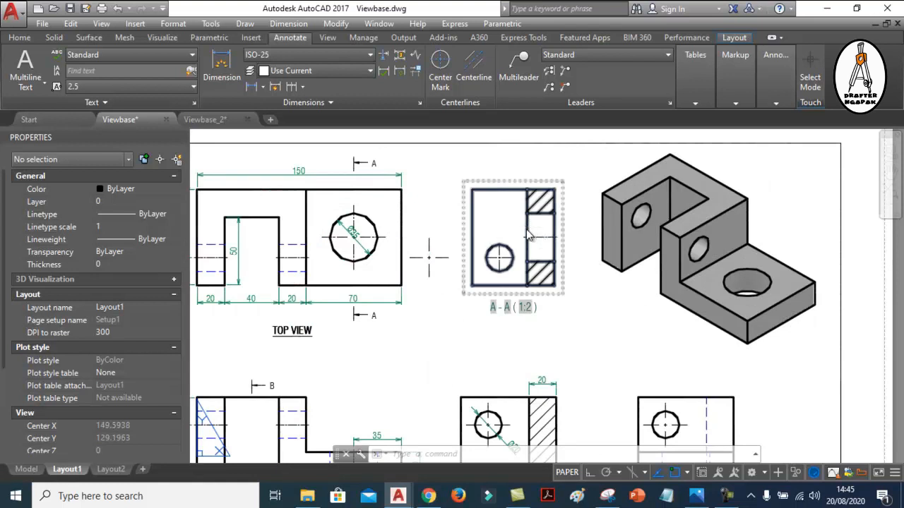
type("m")
key("Return")
left_click(528, 197)
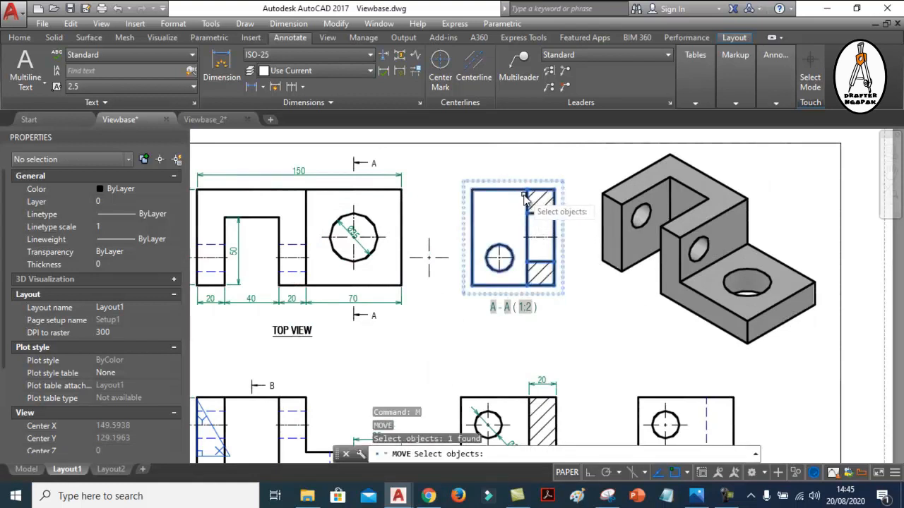
key("Return")
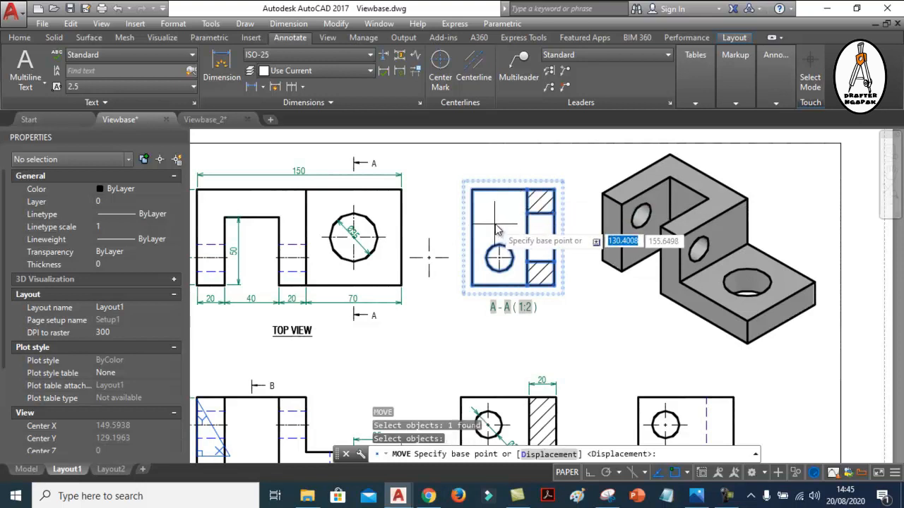
scroll(498, 230, "down", 3)
left_click(494, 231)
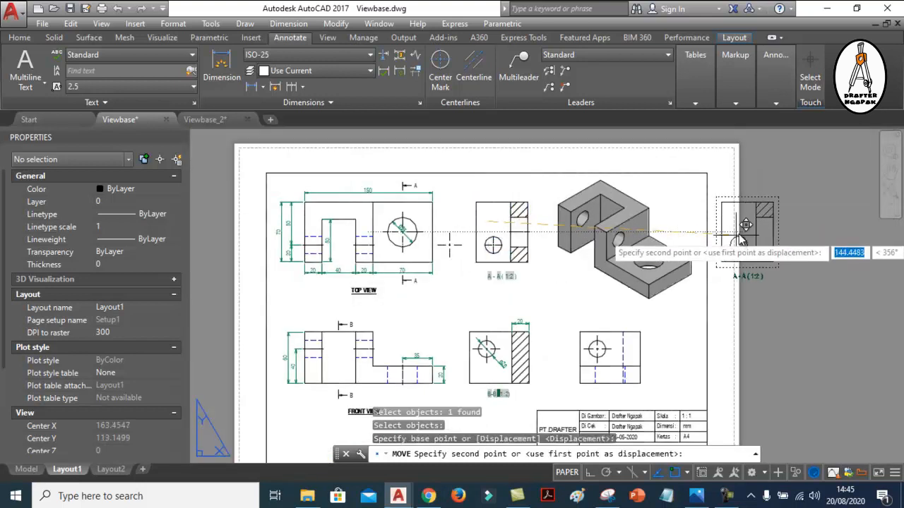
left_click(788, 229)
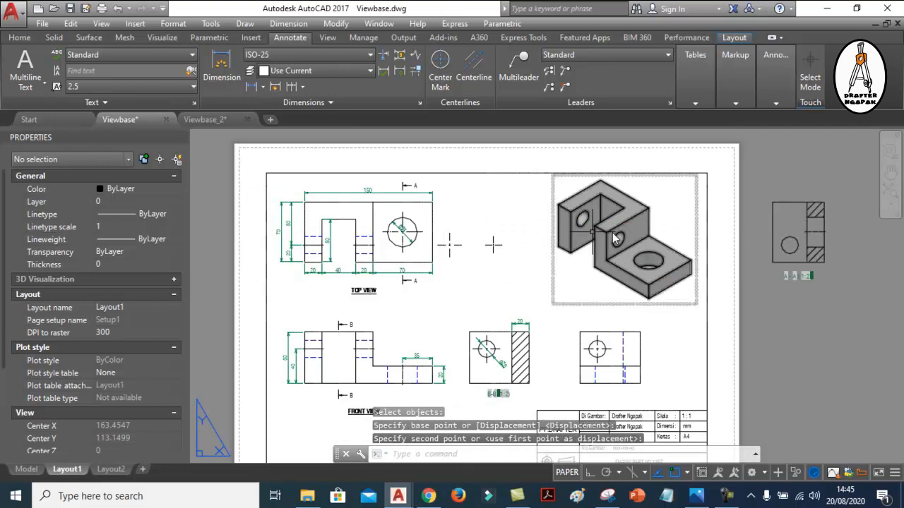
Inspect the hand-drawn center lines at the original position of section A-A and undo the view's move
scroll(494, 244, "up", 4)
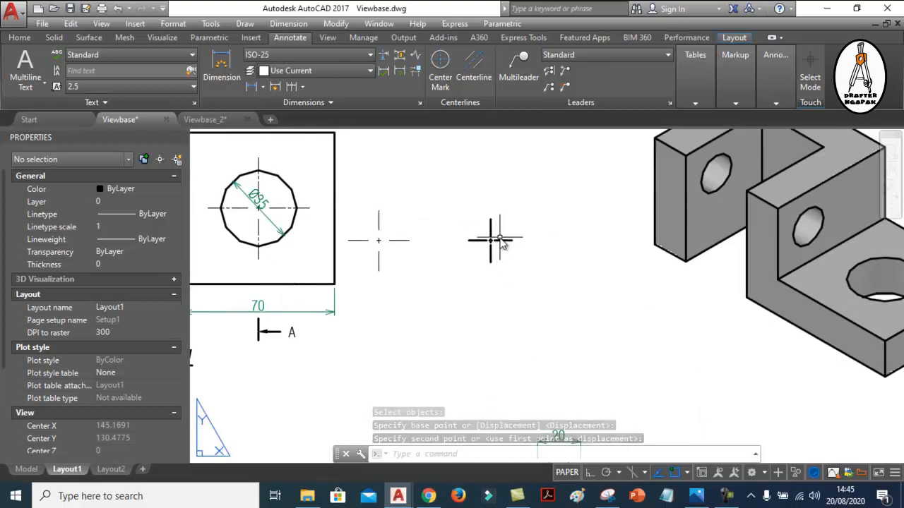
scroll(494, 238, "down", 4)
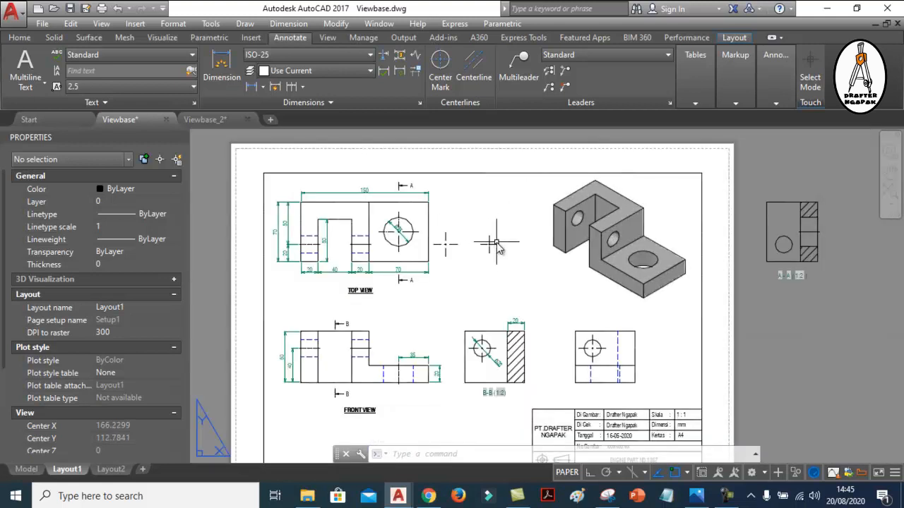
key("Return")
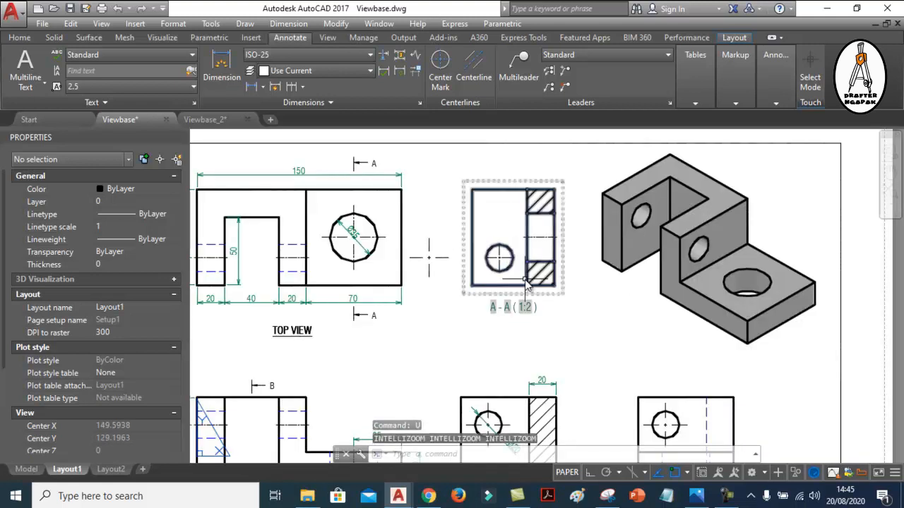
scroll(515, 272, "up", 2)
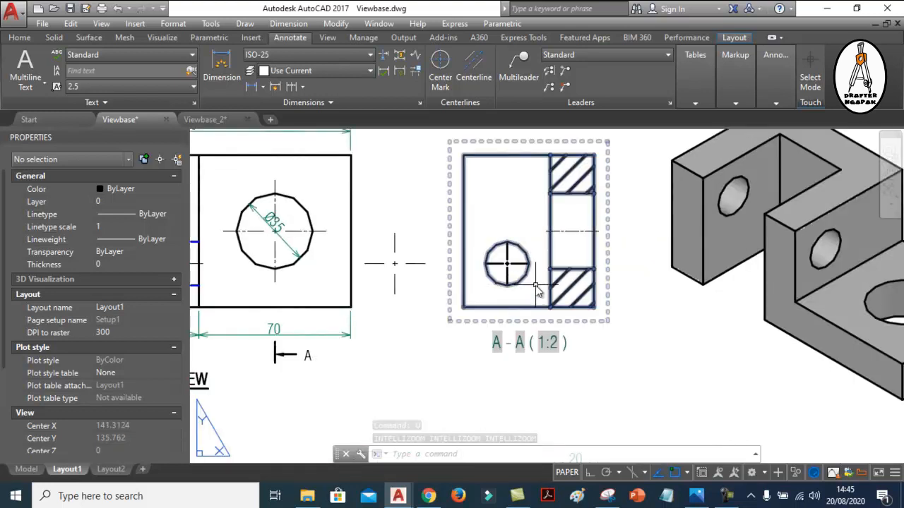
scroll(561, 298, "down", 2)
Compare the hand-drawn center lines in section A-A with the center mark in the side view beside section B-B
middle_click_drag(459, 202, 459, 223)
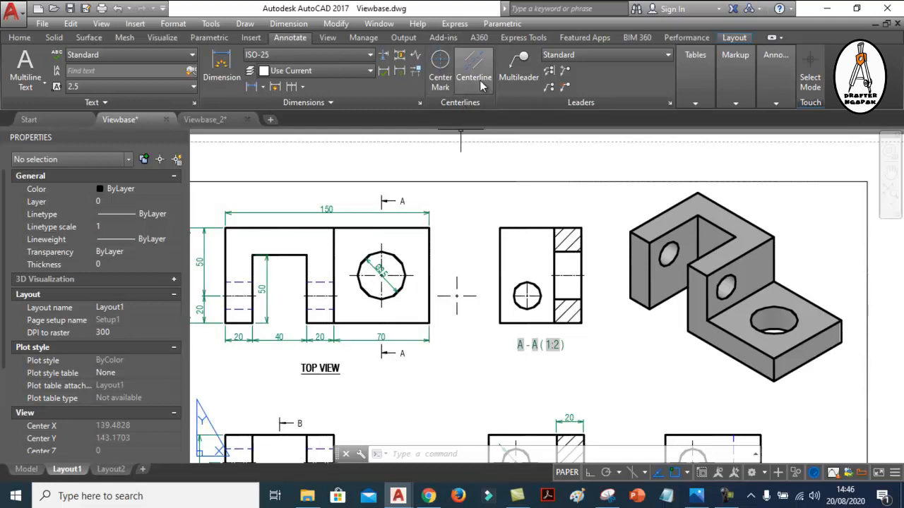
scroll(523, 222, "down", 2)
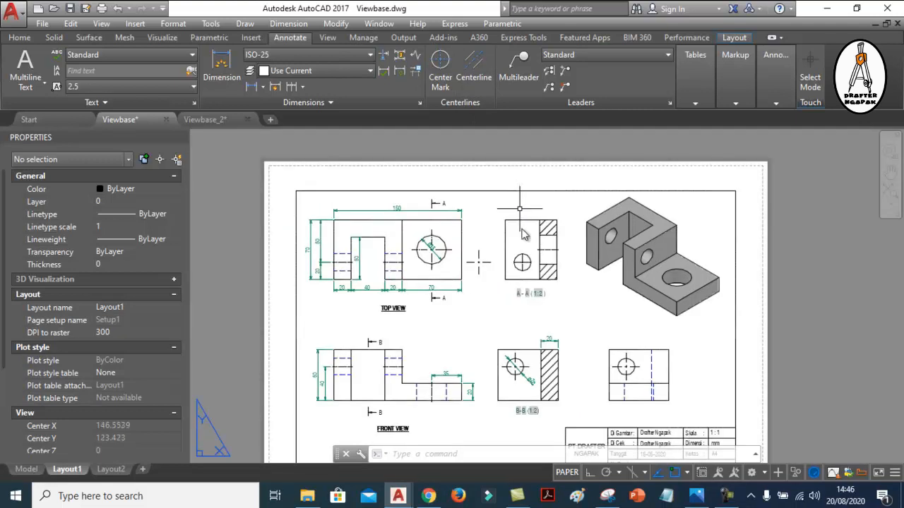
scroll(518, 269, "up", 4)
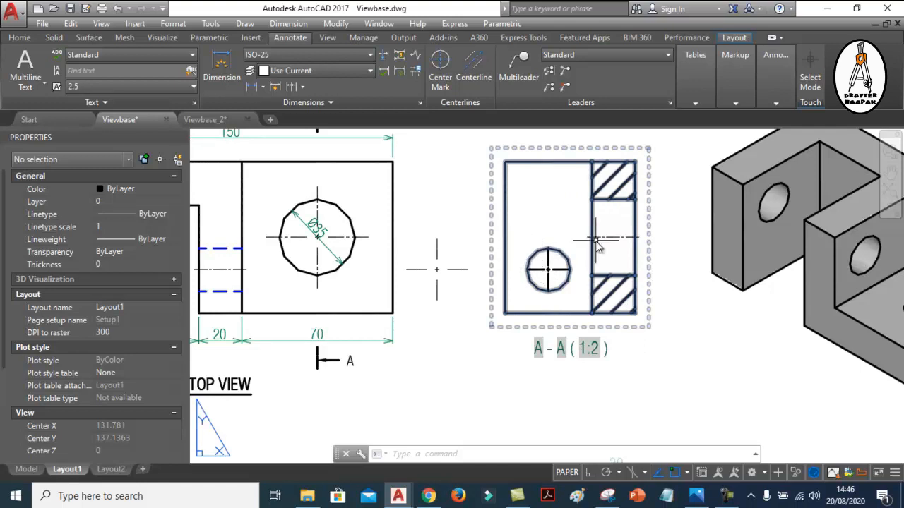
scroll(523, 233, "down", 5)
scroll(667, 378, "up", 6)
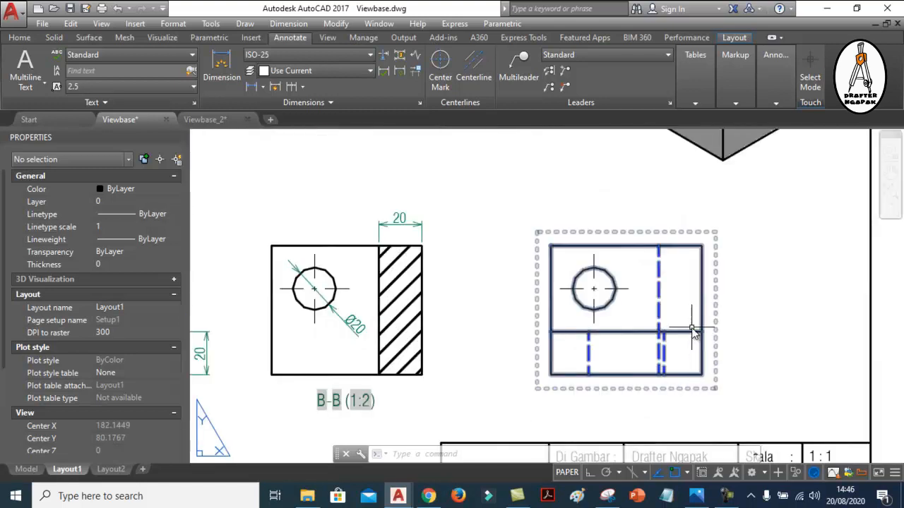
scroll(547, 281, "down", 6)
scroll(465, 293, "up", 4)
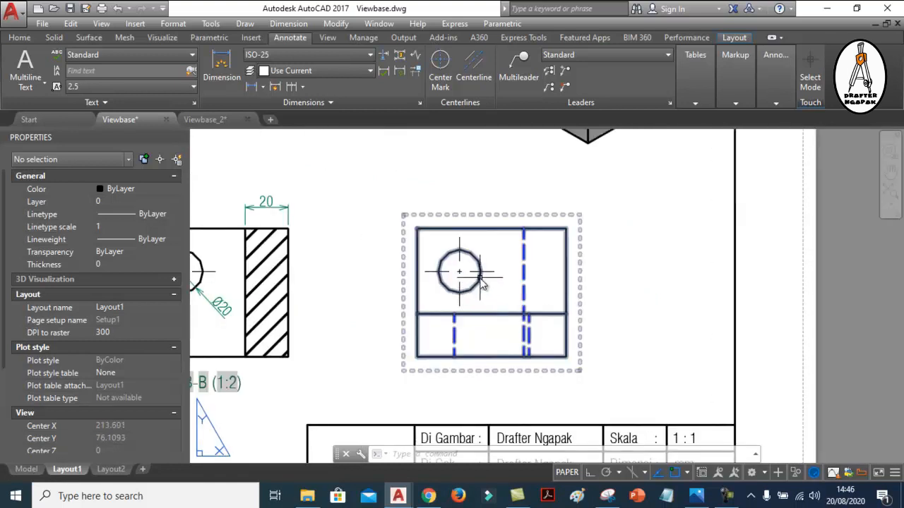
scroll(480, 282, "up", 2)
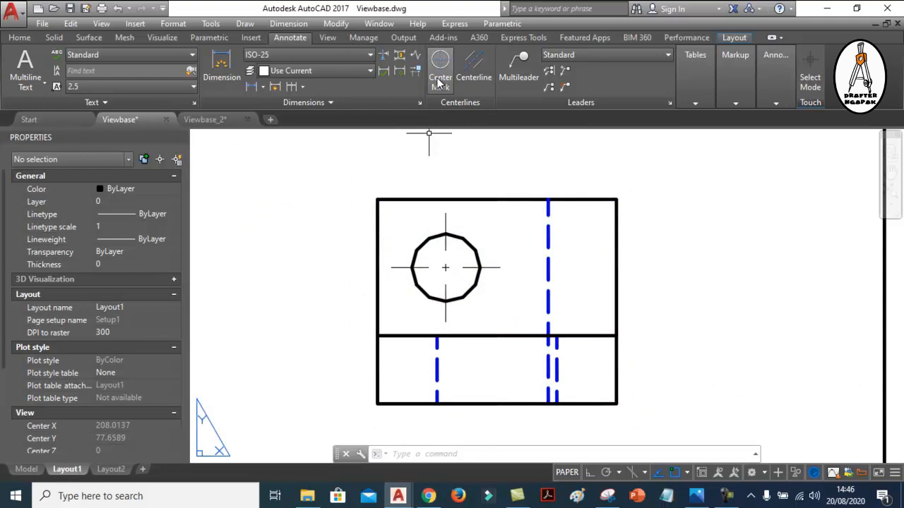
Move the side view beside section B-B horizontally off the sheet, beyond the drawing border
scroll(494, 297, "down", 4)
scroll(539, 317, "up", 2)
type("m")
key("Return")
left_click(529, 257)
key("Return")
scroll(496, 284, "down", 2)
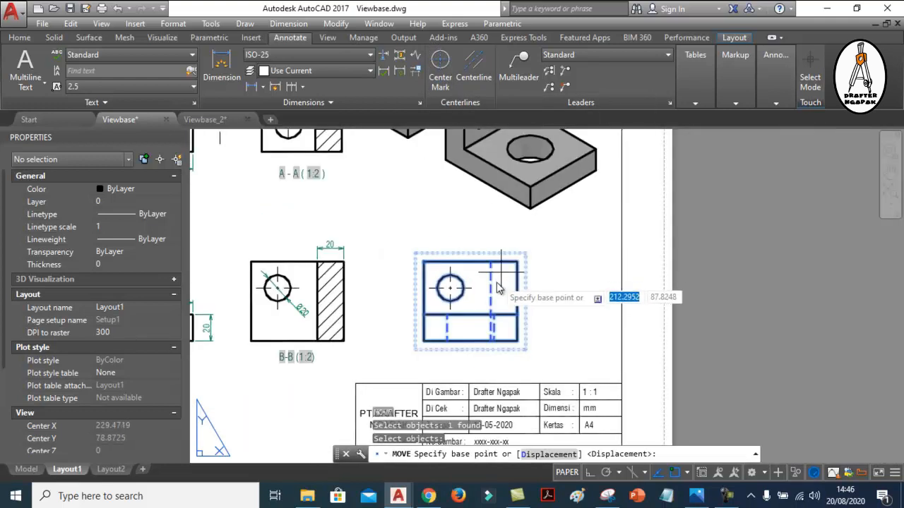
left_click(496, 279)
left_click(809, 290)
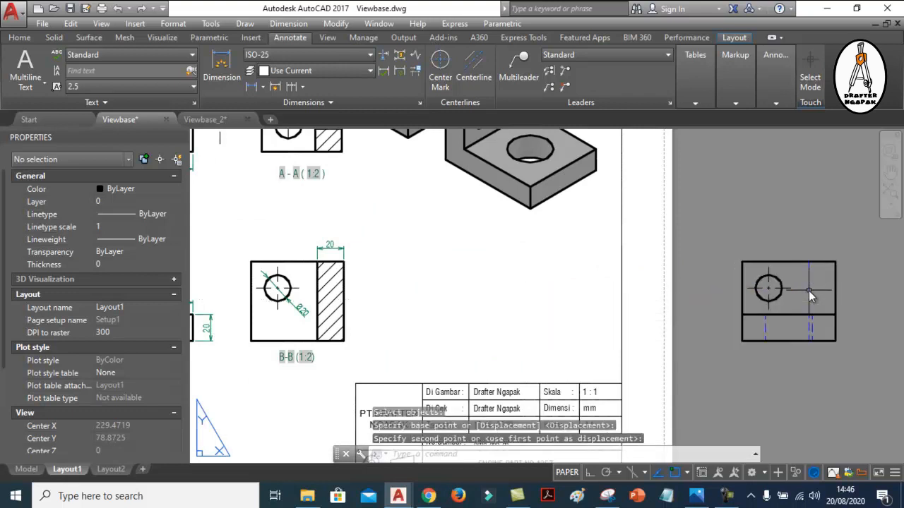
Inspect the center mark in the moved side view's hole and undo the view's move
scroll(826, 293, "up", 5)
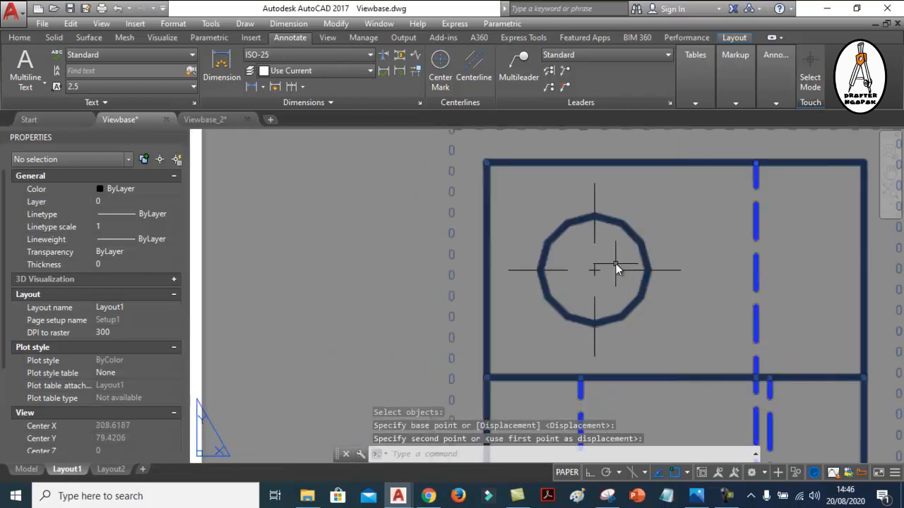
type("u")
key("Return")
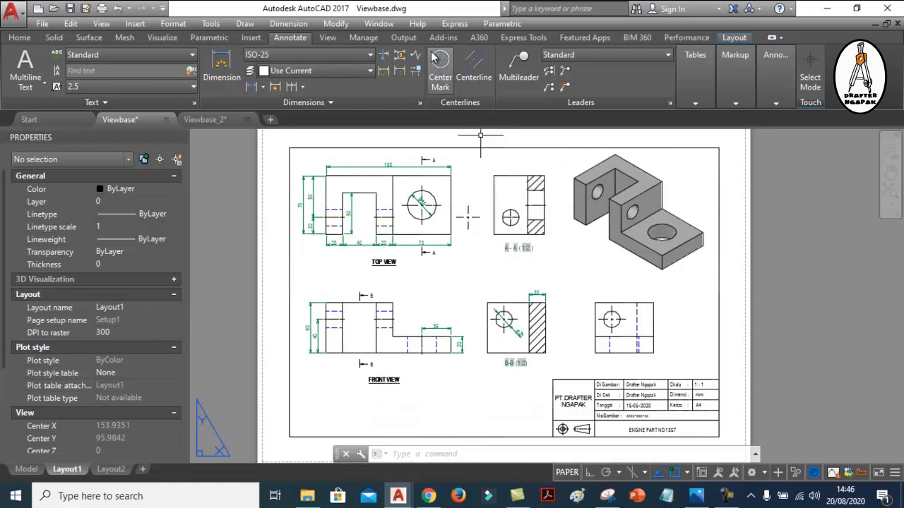
middle_click_drag(494, 205, 494, 202)
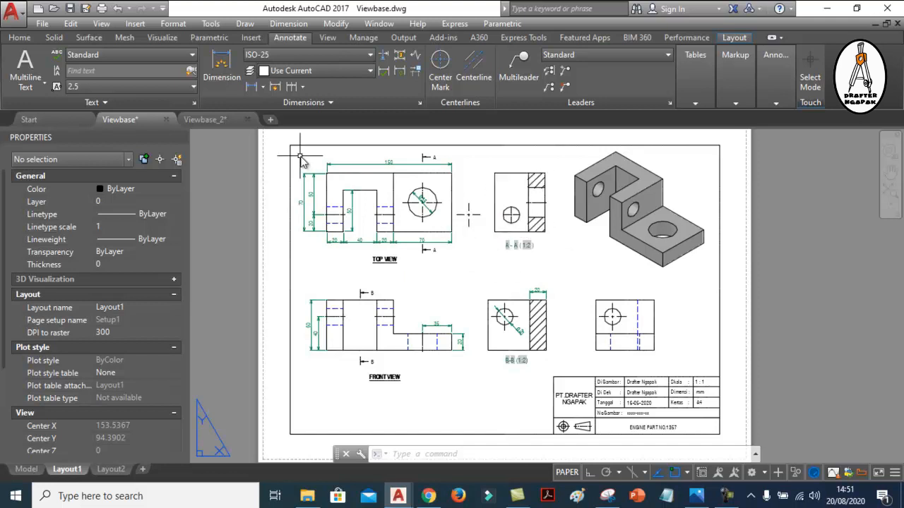
Switch to the Viewbase_2 drawing and look over the holes in its section and side views
left_click(208, 118)
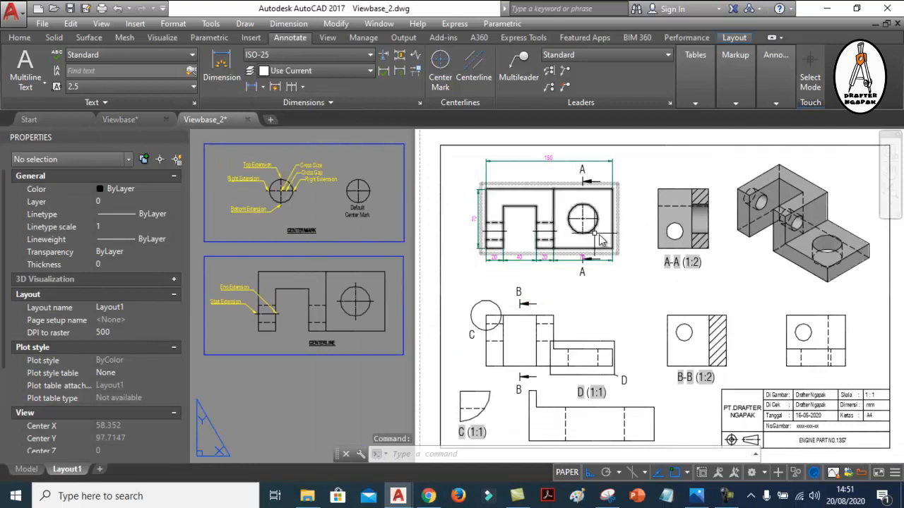
scroll(607, 212, "down", 4)
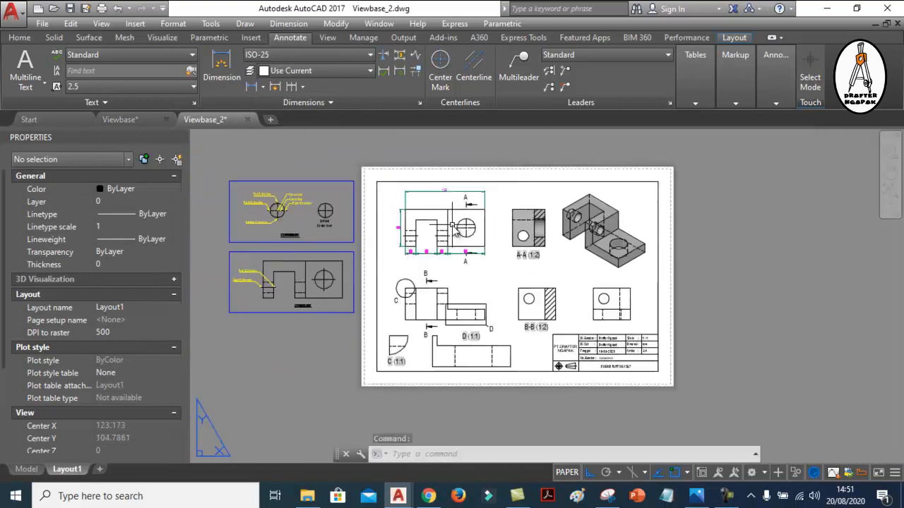
scroll(459, 236, "up", 4)
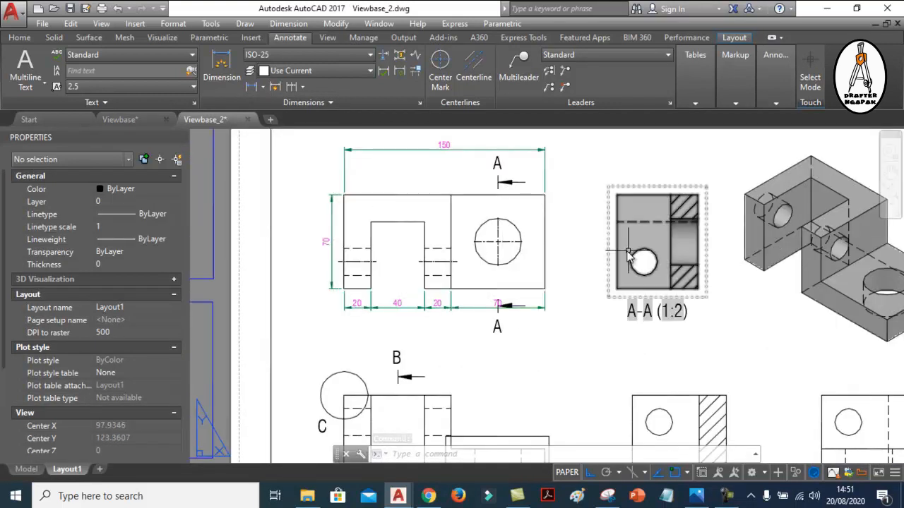
scroll(674, 260, "up", 1)
scroll(611, 233, "down", 3)
scroll(664, 339, "up", 2)
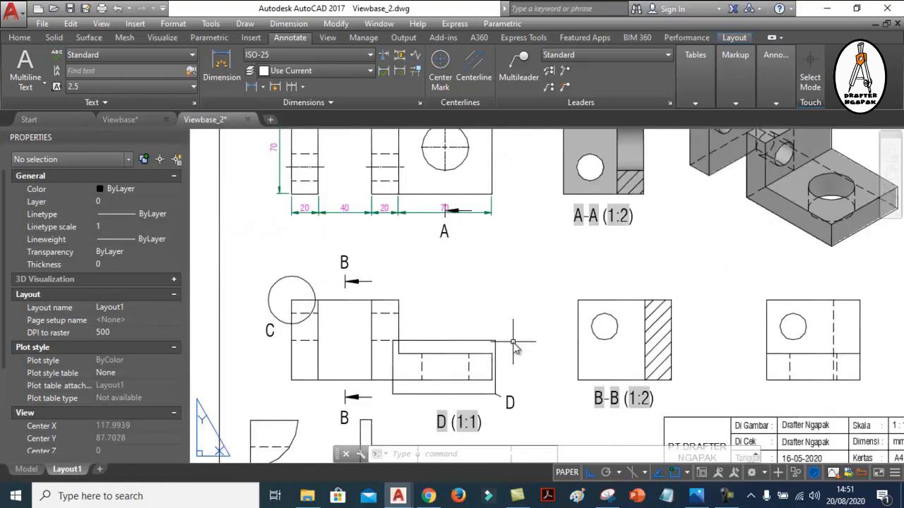
middle_click_drag(664, 343, 536, 300)
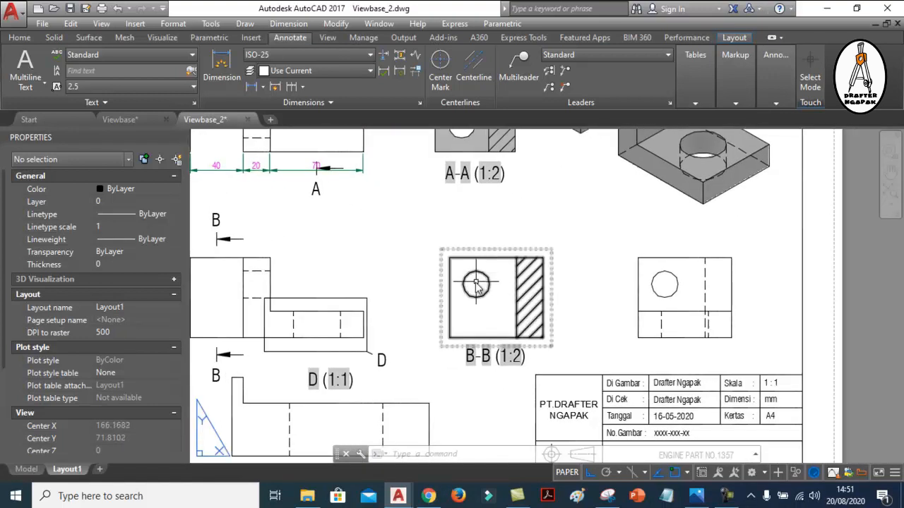
scroll(573, 308, "down", 3)
scroll(534, 296, "up", 5)
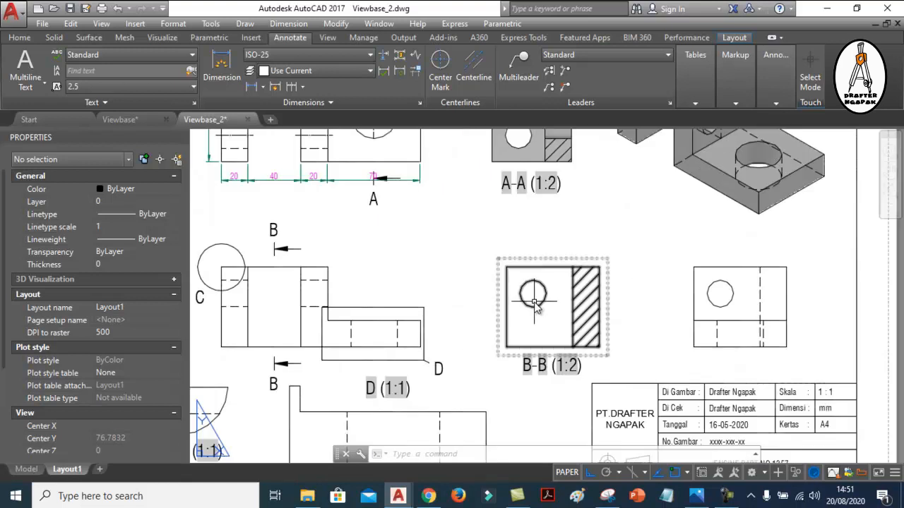
Add a center mark to the round hole in section view B-B
scroll(535, 300, "up", 2)
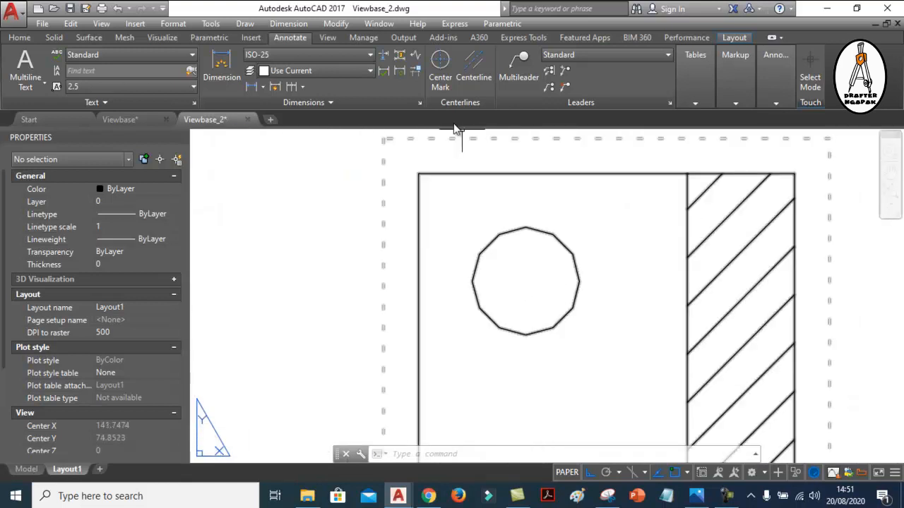
left_click(440, 62)
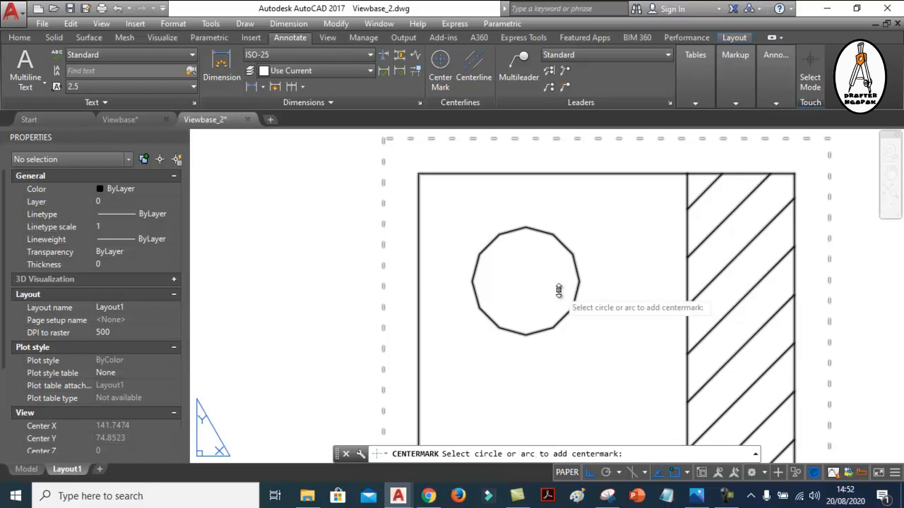
left_click(550, 234)
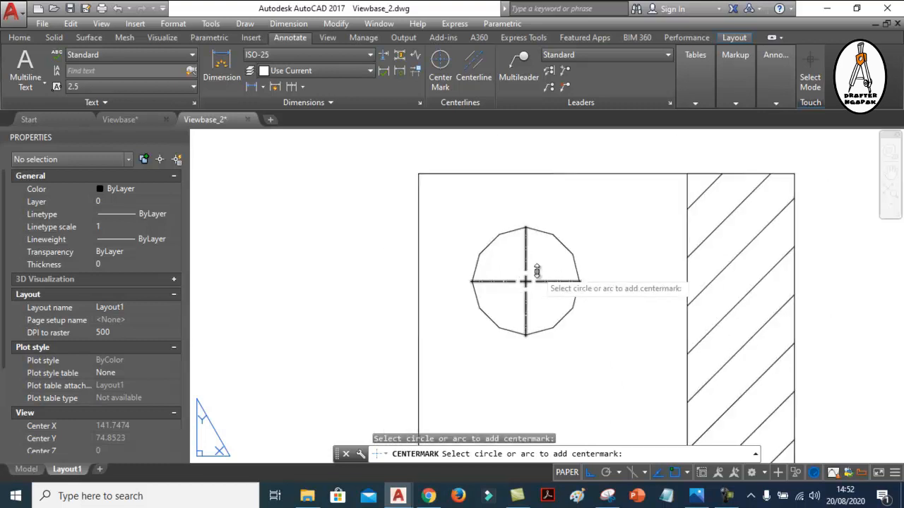
key("Return")
Add a center mark to the round hole in the side view beside section B-B
scroll(572, 291, "down", 4)
scroll(572, 291, "down", 2)
scroll(570, 282, "up", 6)
scroll(506, 291, "down", 4)
middle_click_drag(739, 291, 654, 286)
scroll(664, 276, "up", 5)
key("Return")
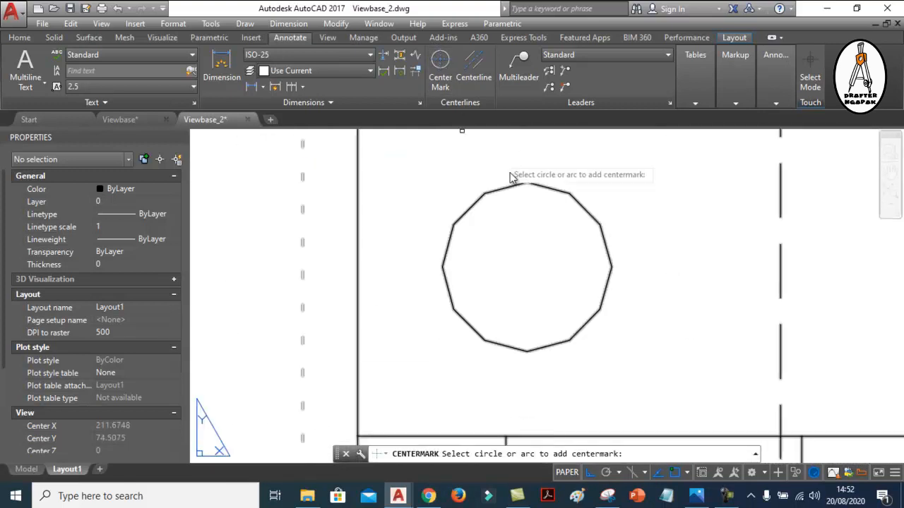
left_click(555, 189)
scroll(636, 286, "down", 3)
scroll(680, 293, "down", 4)
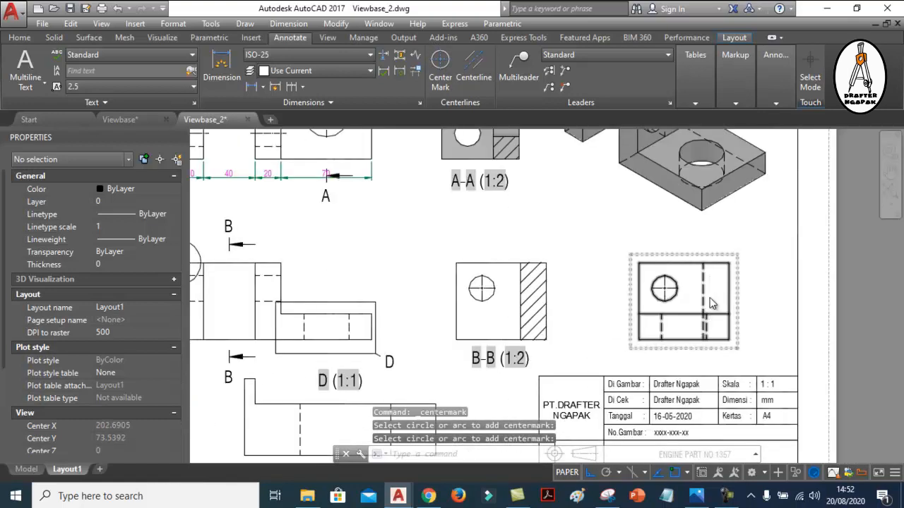
scroll(544, 205, "up", 3)
scroll(483, 203, "down", 1)
middle_click_drag(483, 203, 476, 214)
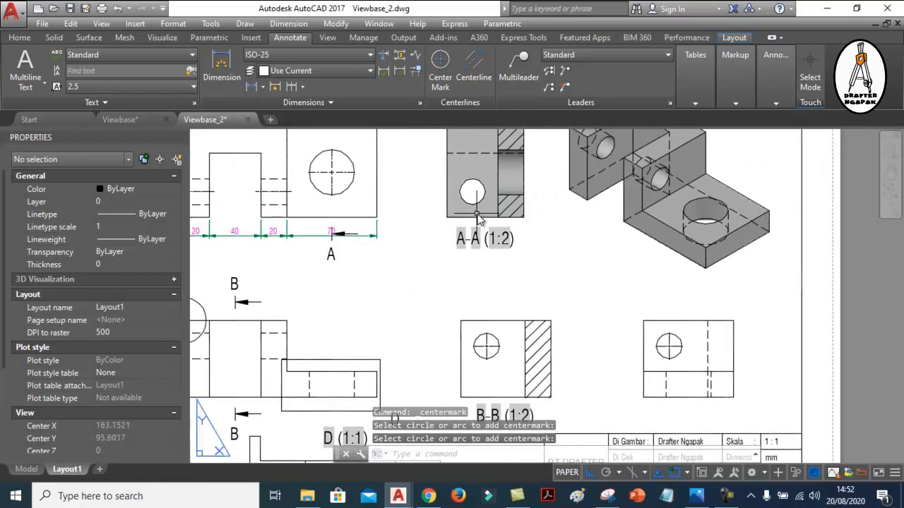
Compare the center mark in section B-B's round hole in the Viewbase drawing with the one in Viewbase_2
left_click(135, 120)
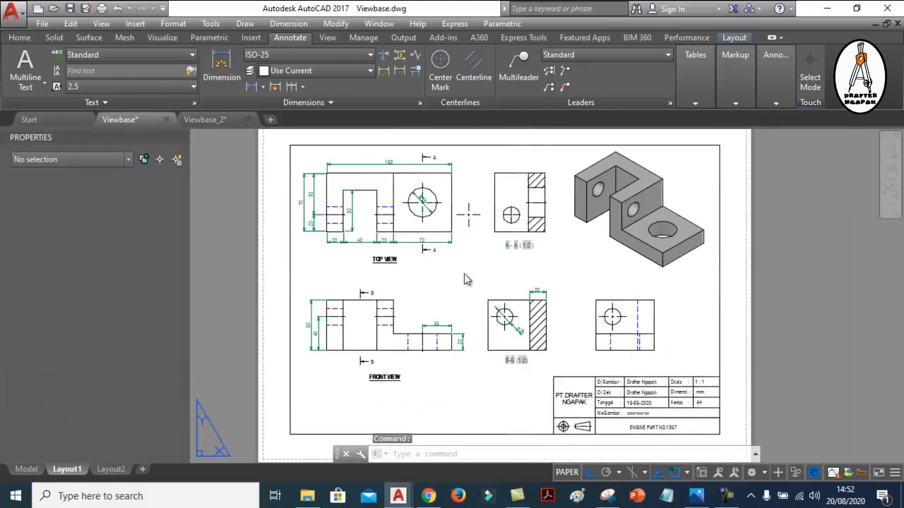
scroll(507, 318, "up", 10)
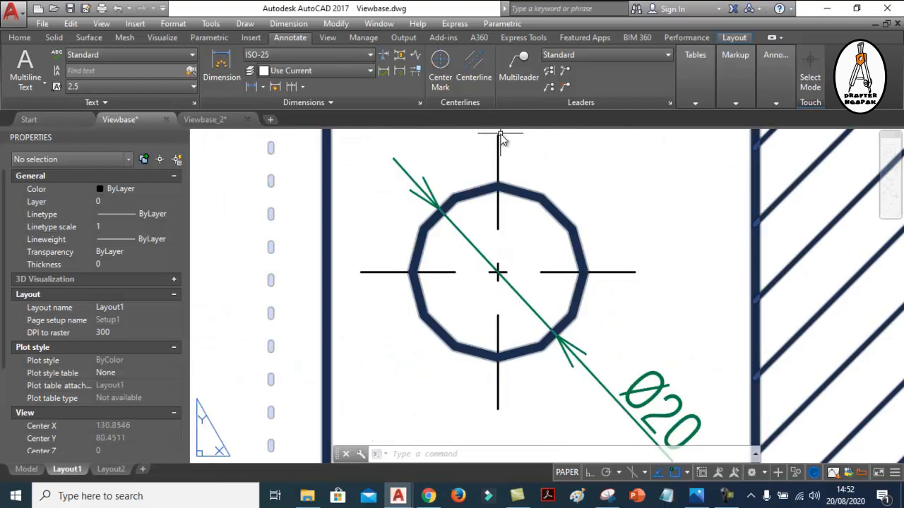
left_click(219, 123)
scroll(486, 366, "up", 5)
middle_click_drag(504, 262, 541, 284)
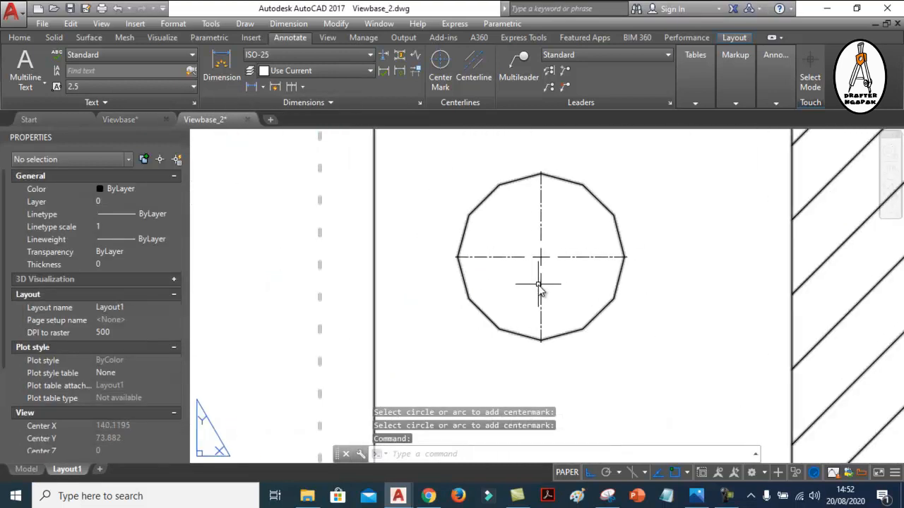
scroll(569, 321, "down", 2)
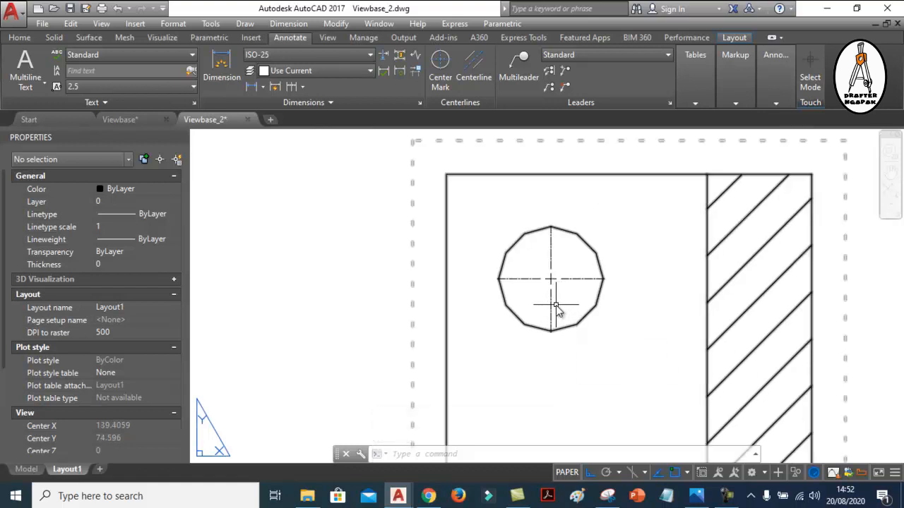
Switch between Viewbase and Viewbase_2 and examine the linetype and properties of the section B-B hole's center mark
left_click(135, 118)
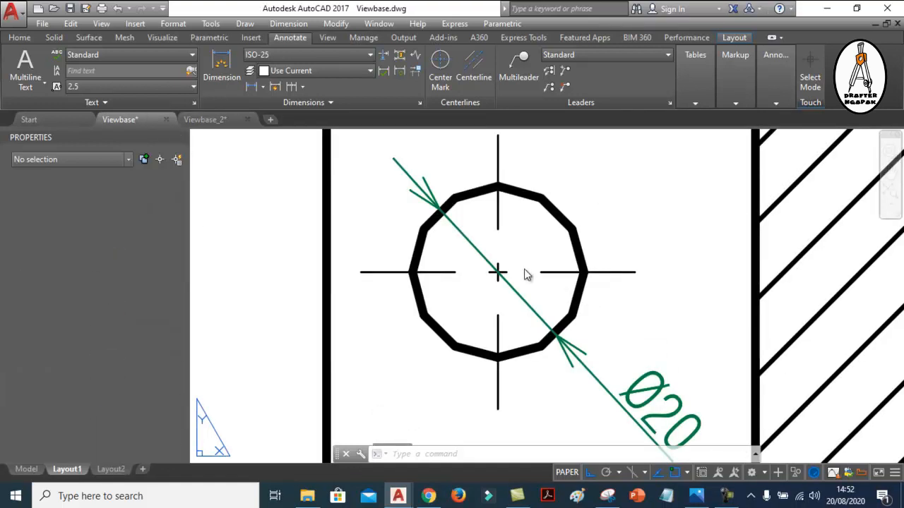
left_click(209, 120)
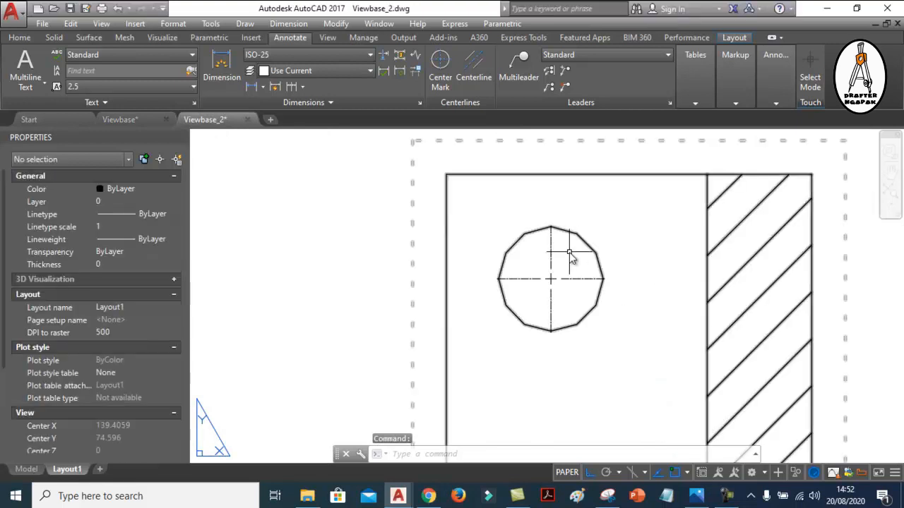
scroll(557, 255, "up", 2)
mouse_move(590, 296)
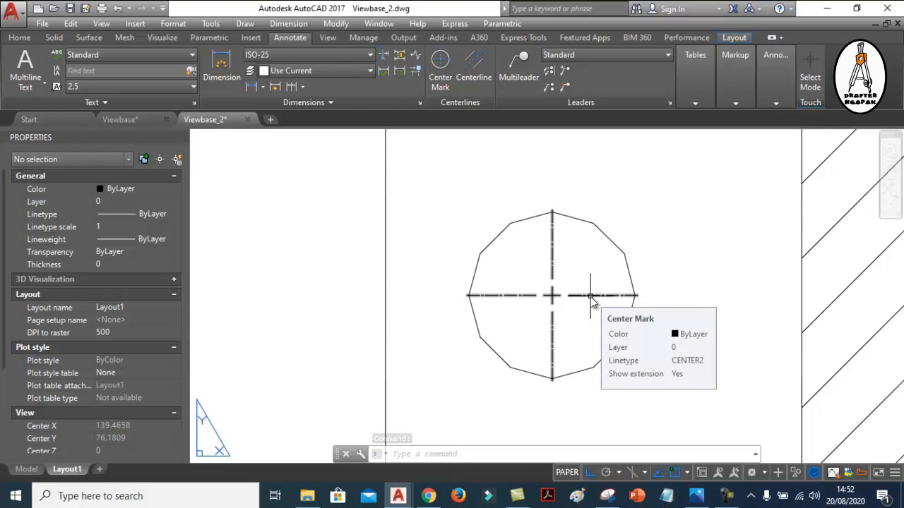
left_click(590, 297)
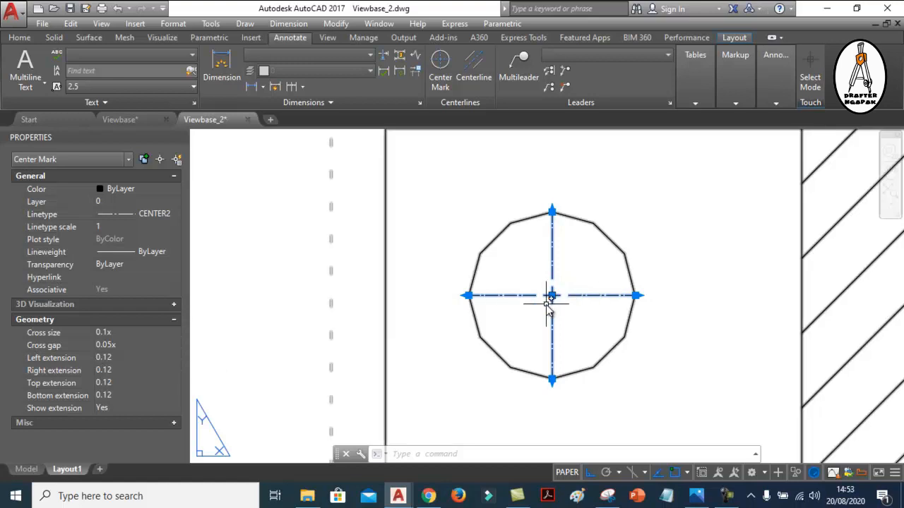
left_click(126, 123)
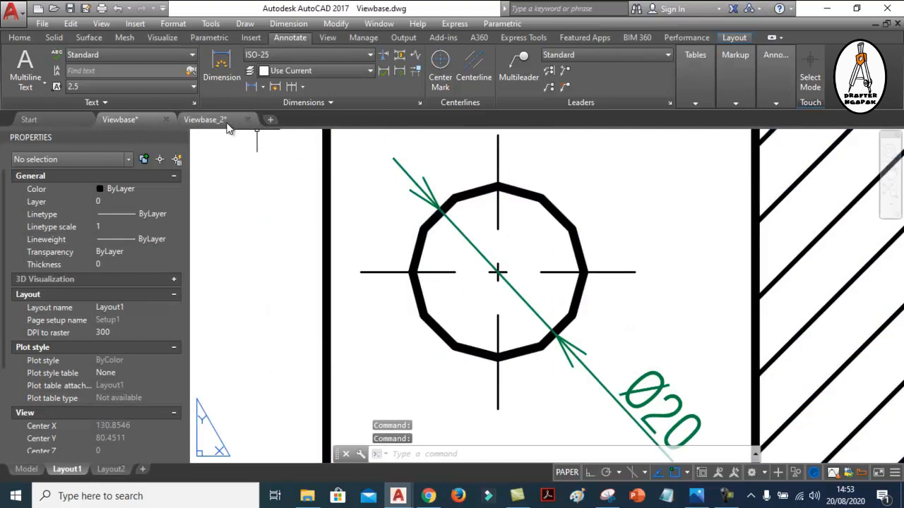
left_click(212, 120)
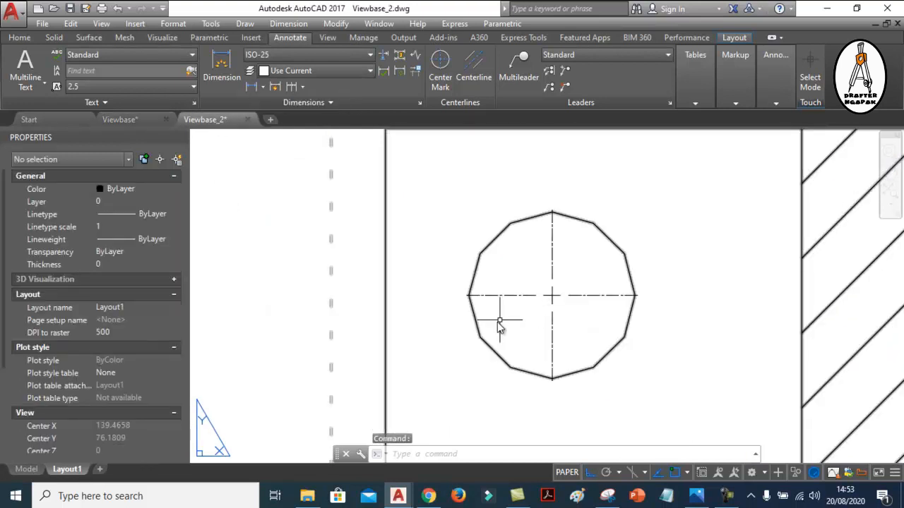
Look over the center marks in the top view's large hole and the section B-B hole
scroll(499, 325, "down", 6)
scroll(473, 225, "up", 3)
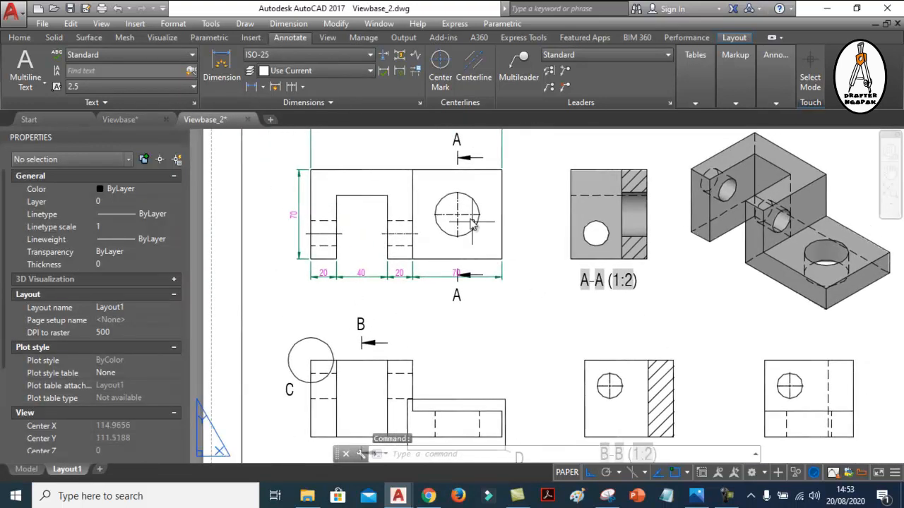
scroll(473, 225, "up", 3)
scroll(437, 254, "down", 5)
scroll(552, 359, "up", 4)
scroll(515, 329, "up", 4)
scroll(495, 307, "down", 1)
scroll(544, 293, "up", 1)
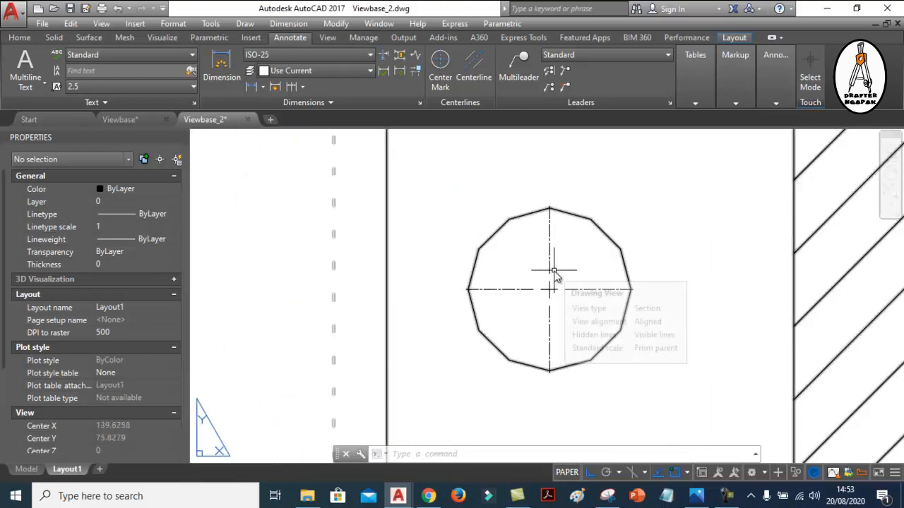
Try a linetype scale of 5 on the center mark in the section B-B hole
left_click(550, 260)
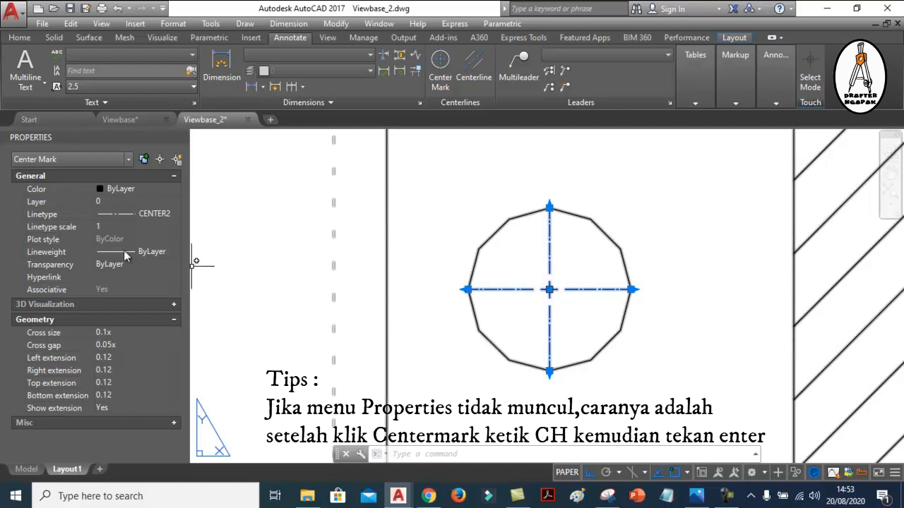
left_click(103, 226)
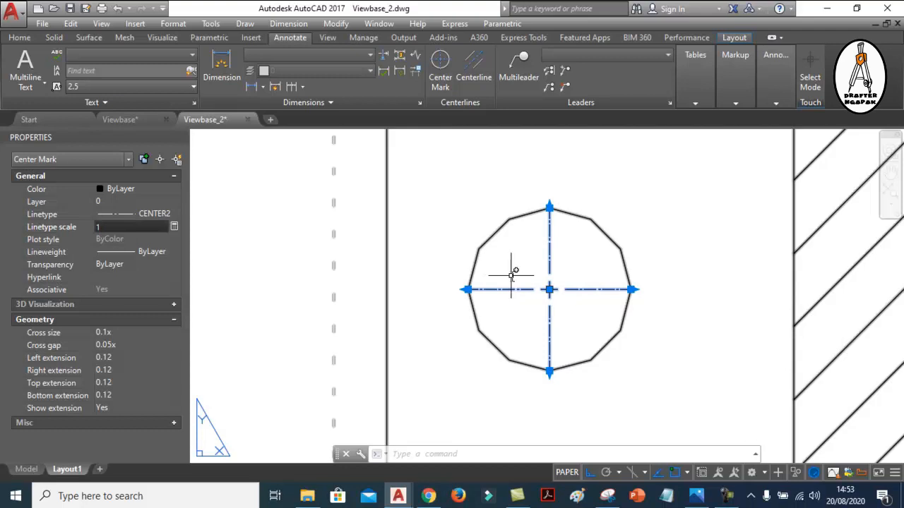
scroll(544, 290, "up", 2)
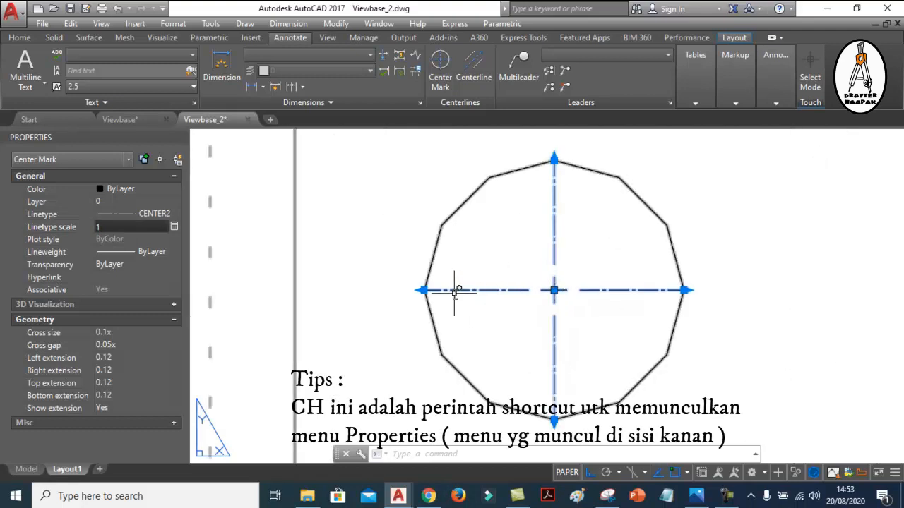
scroll(459, 290, "up", 2)
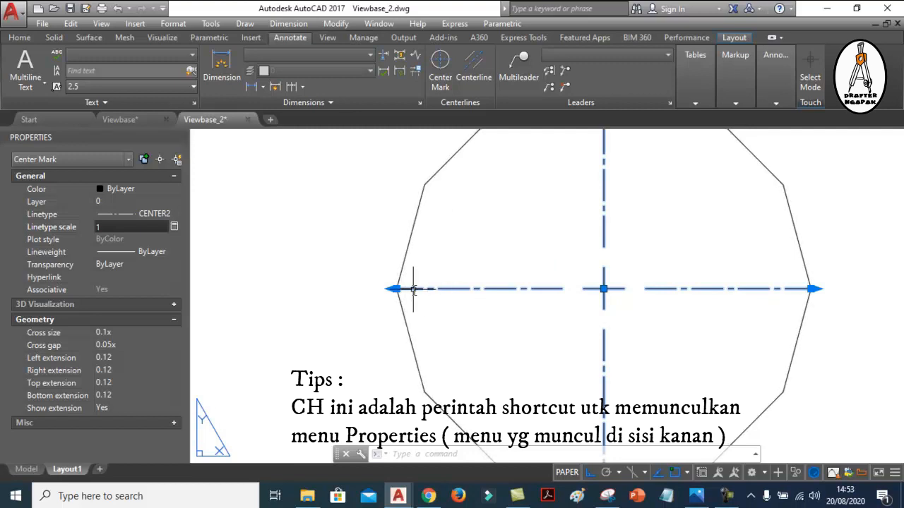
scroll(440, 289, "up", 4)
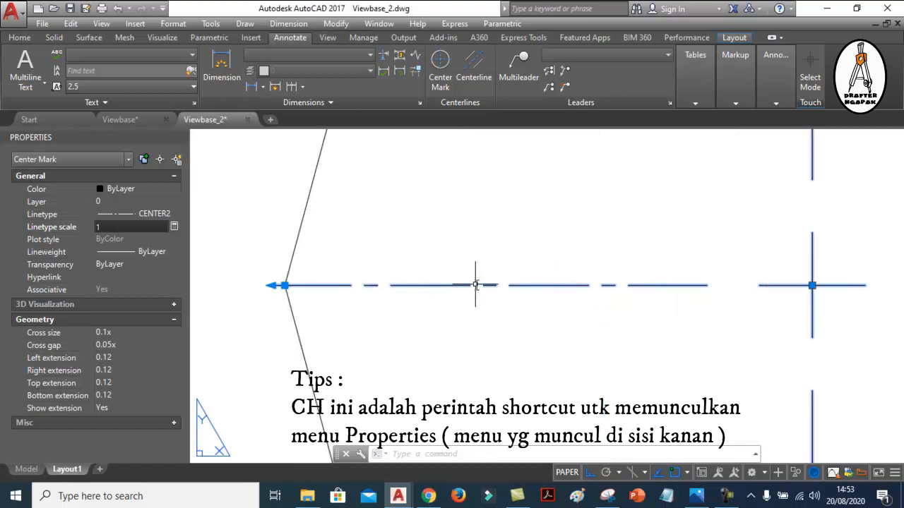
scroll(404, 279, "up", 2)
scroll(484, 281, "down", 8)
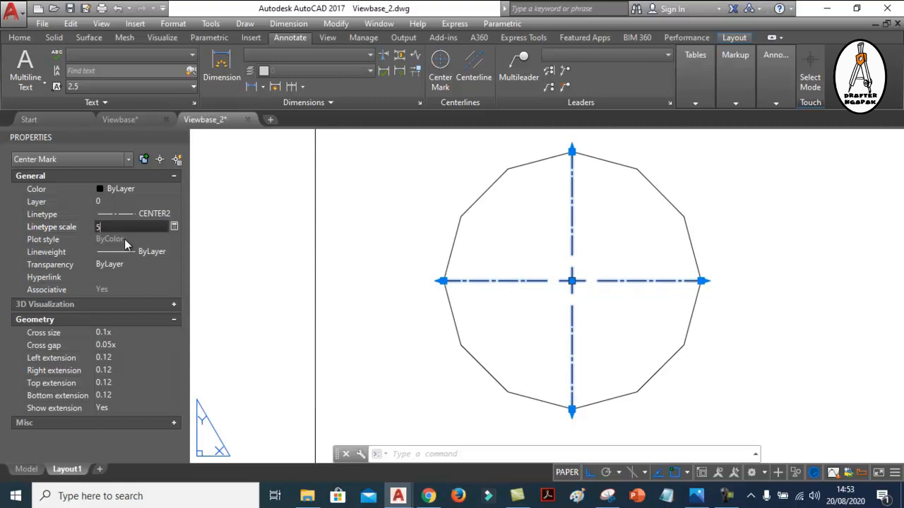
key("Return")
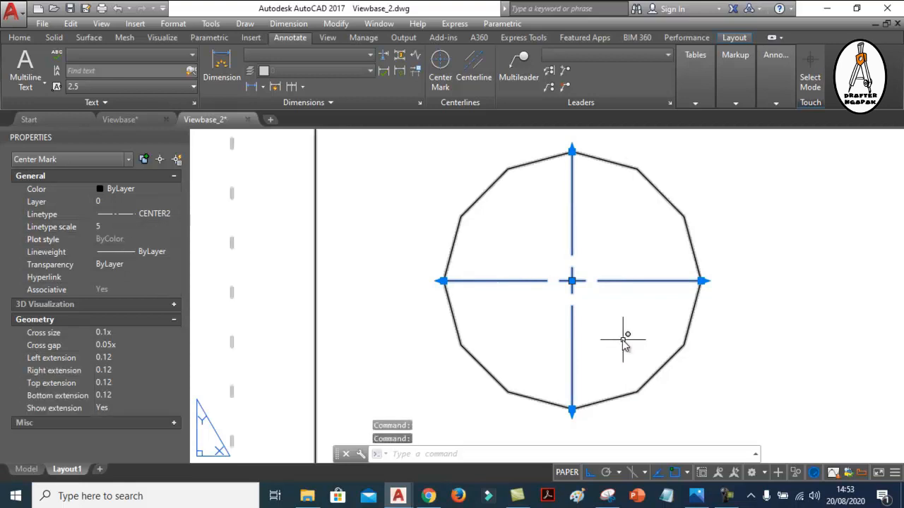
scroll(604, 308, "down", 2)
key("Escape")
Set the linetype scale of the section B-B hole's center mark to 3
scroll(604, 309, "up", 2)
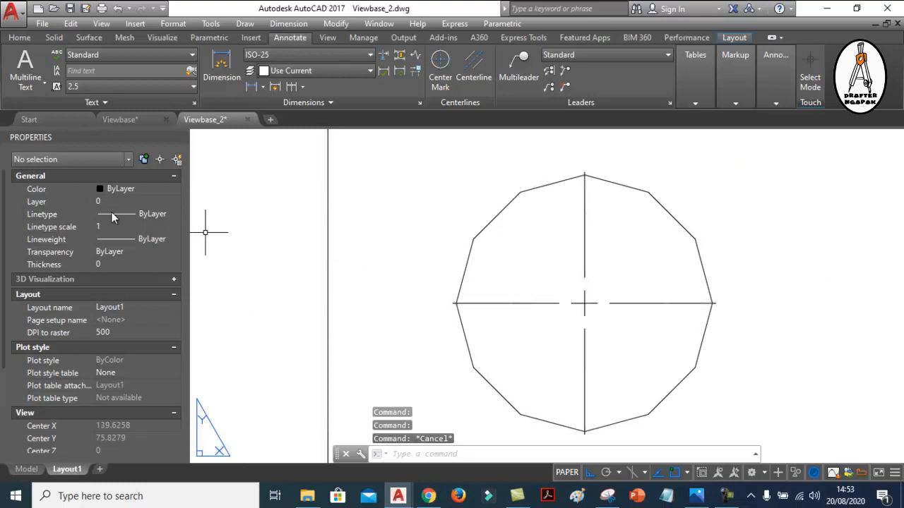
left_click(576, 305)
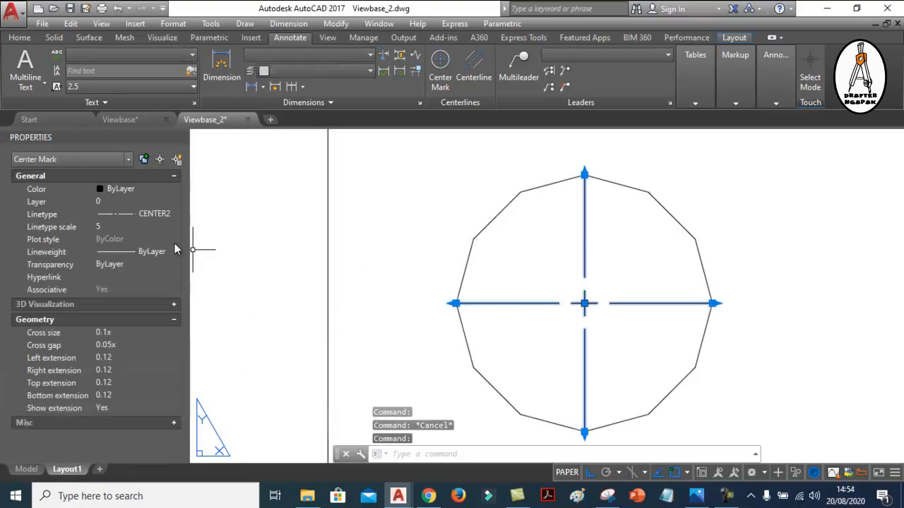
left_click(71, 227)
key("Return")
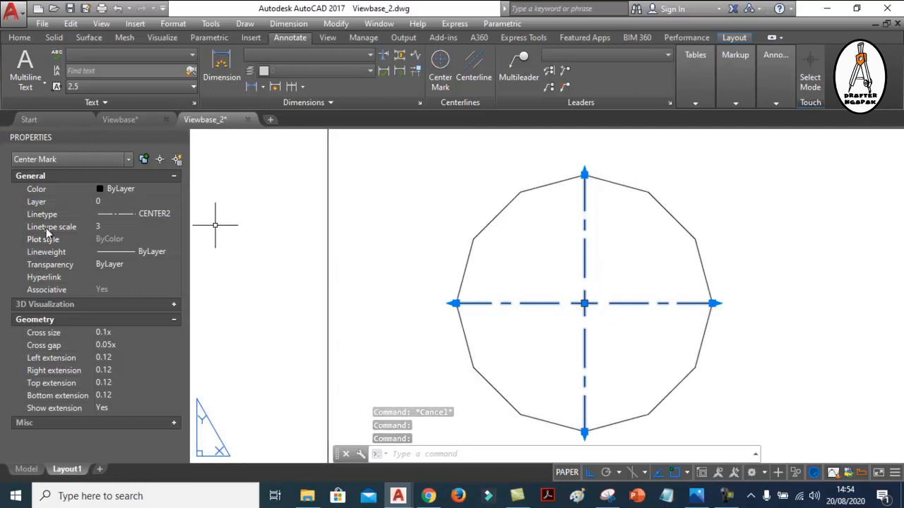
key("Escape")
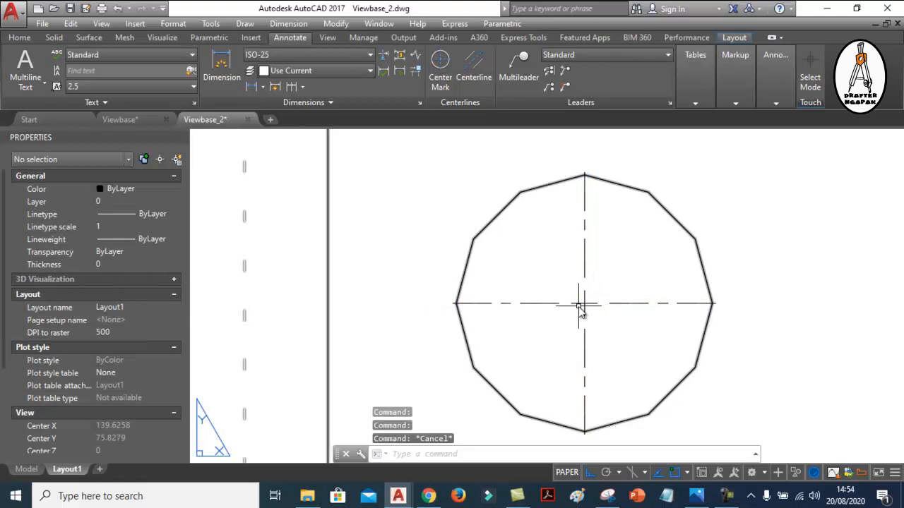
Check the lineweight choices for the section B-B hole's center mark, leaving it at ByLayer
left_click(579, 306)
key("Escape")
left_click(580, 306)
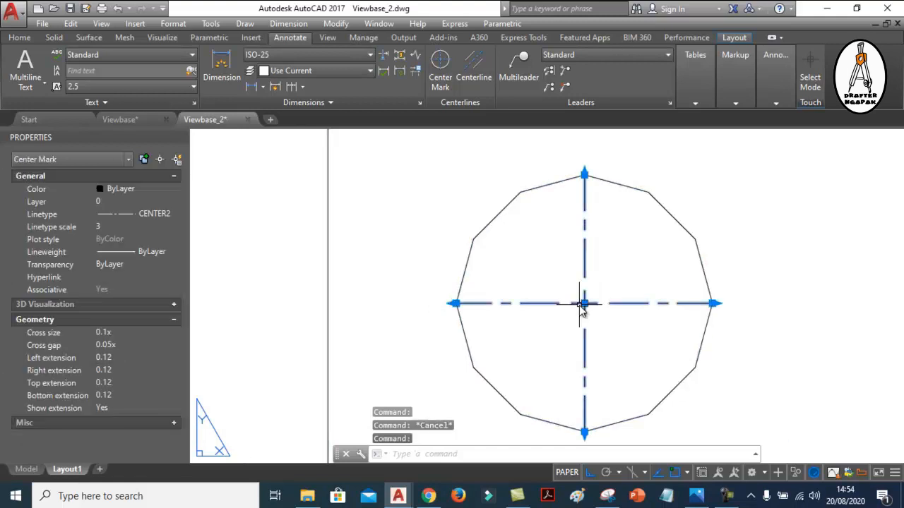
left_click(147, 252)
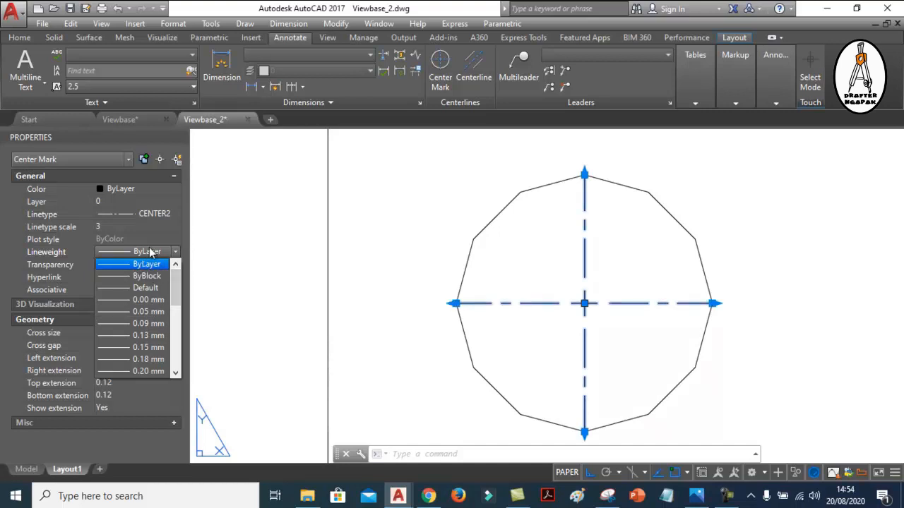
left_click(200, 260)
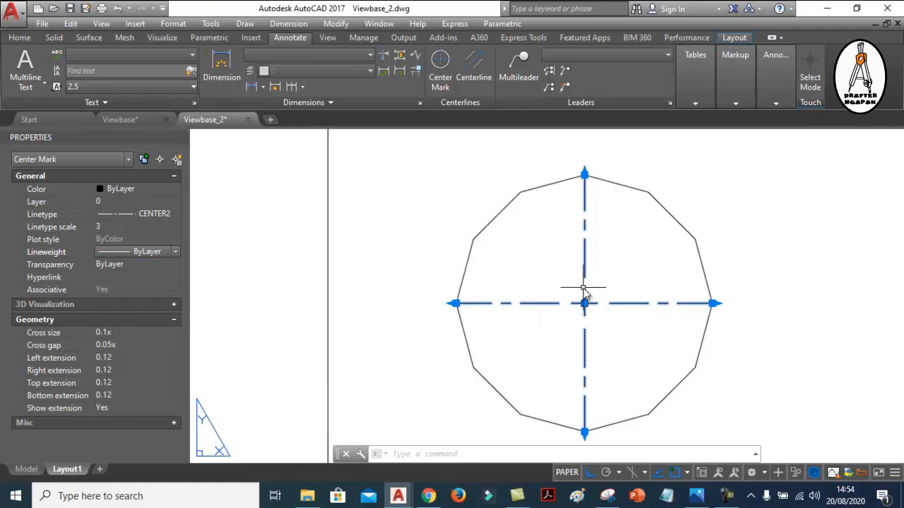
Examine the properties of the section B-B hole's center mark and of the section view itself
scroll(523, 291, "down", 2)
scroll(521, 297, "up", 2)
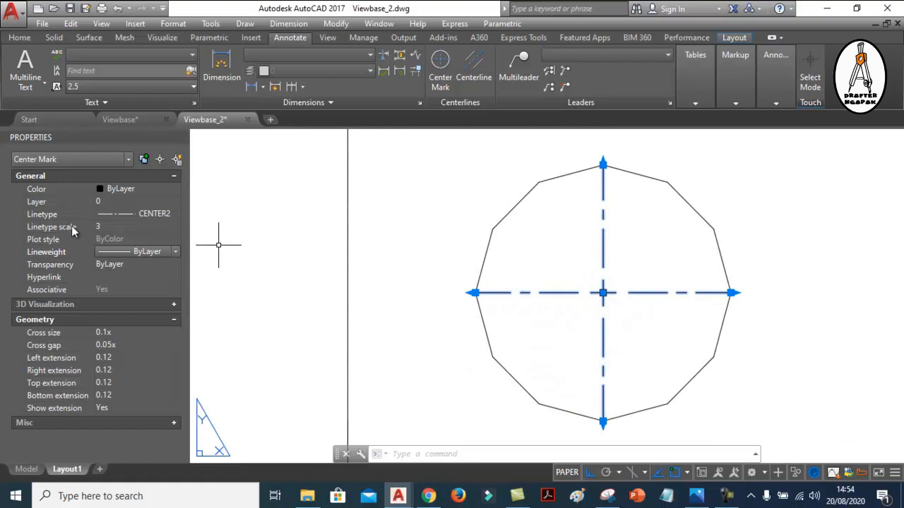
key("Escape")
left_click(570, 297)
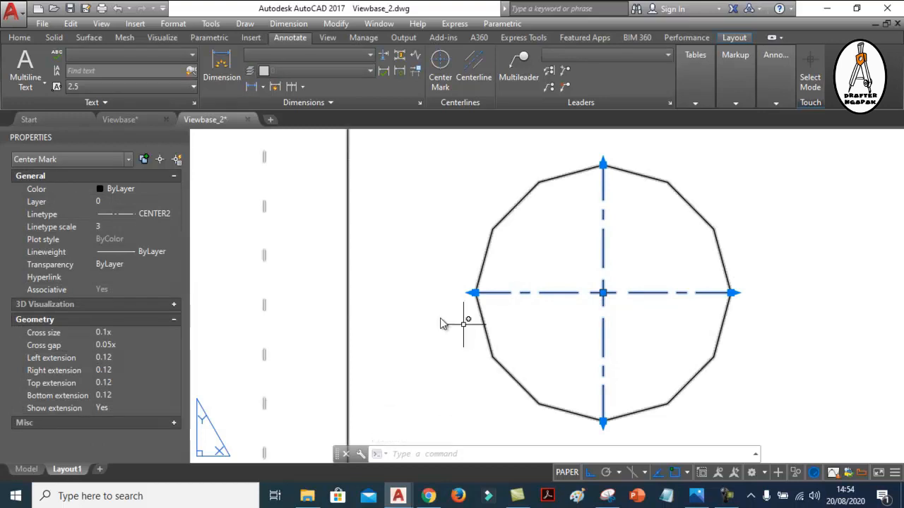
key("Escape")
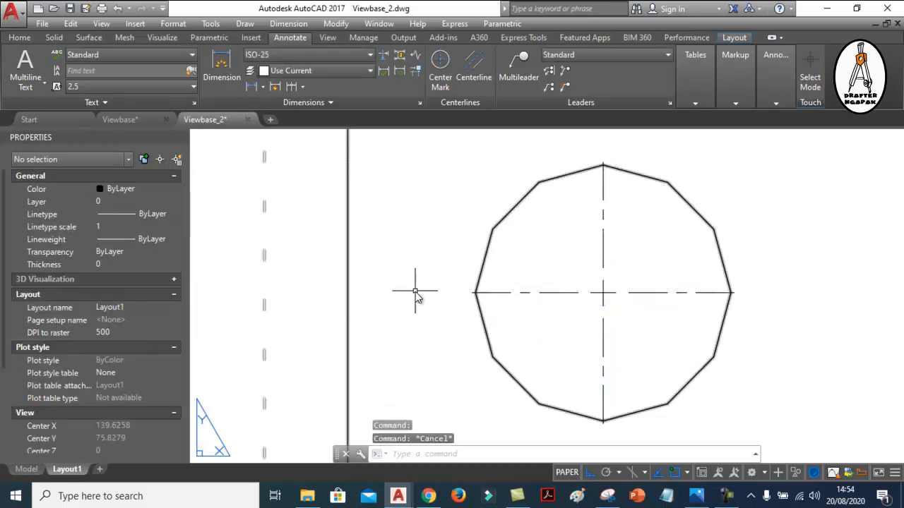
left_click(560, 293)
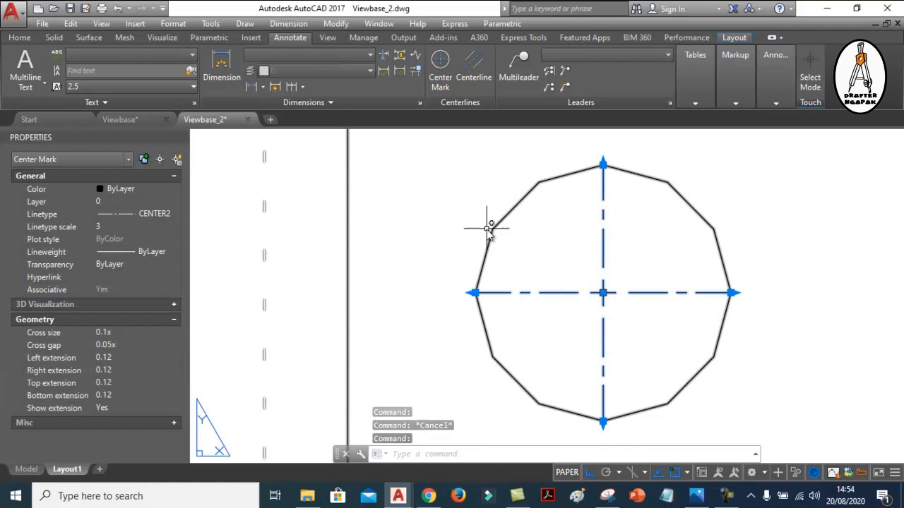
key("Escape")
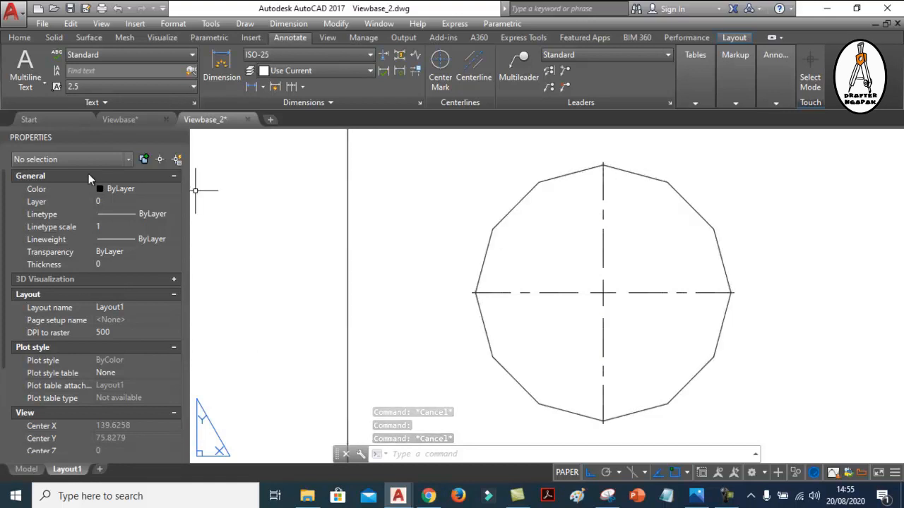
left_click(510, 212)
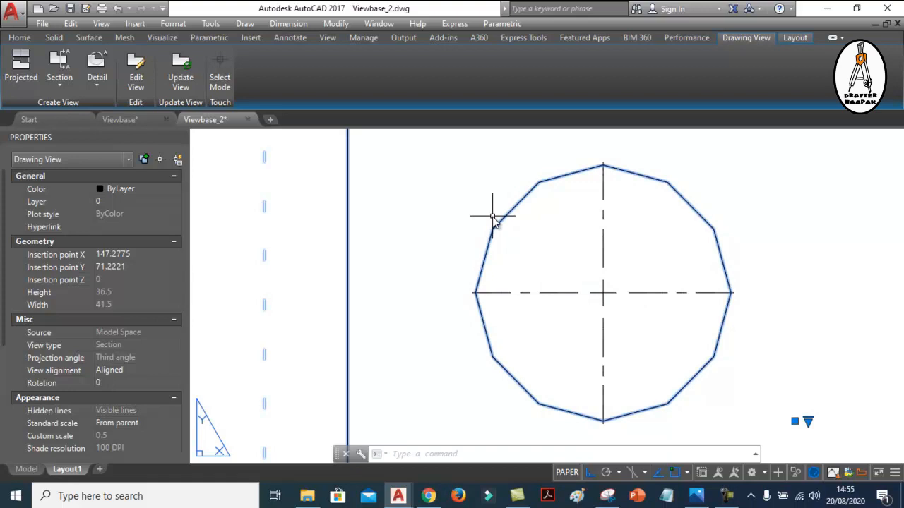
key("Escape")
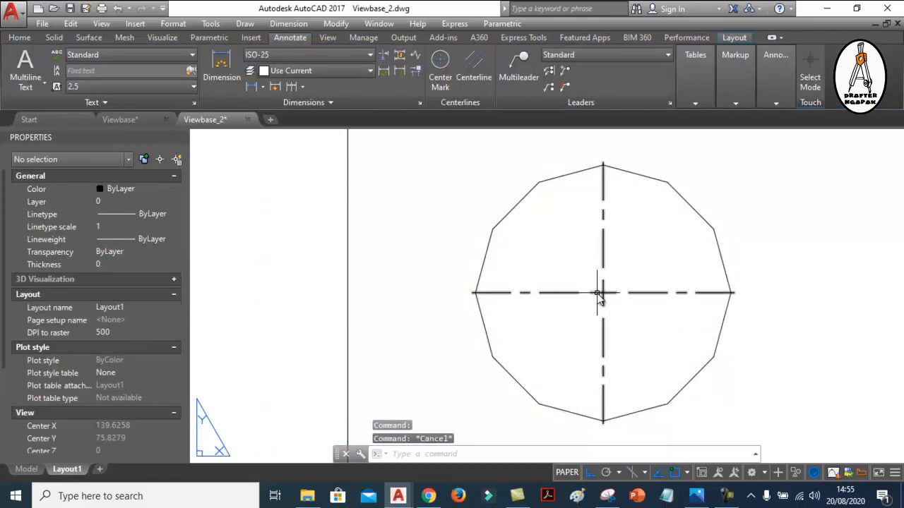
left_click(601, 292)
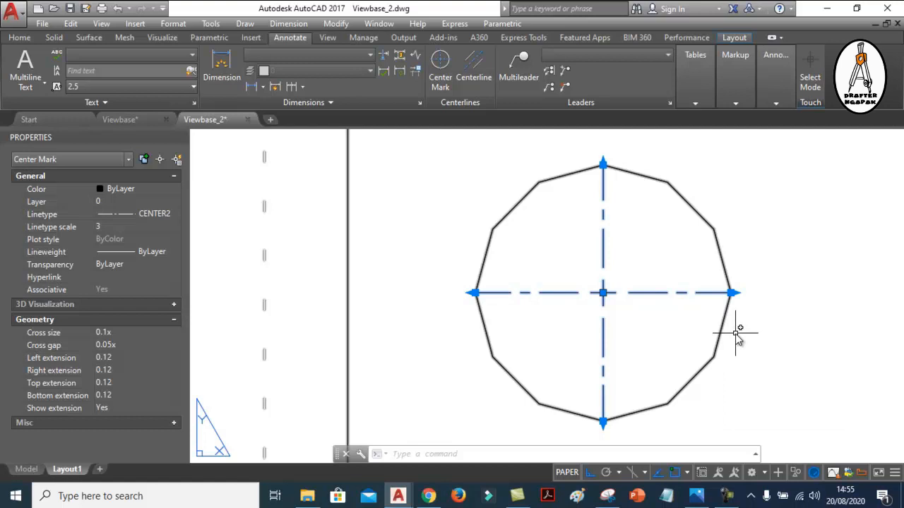
scroll(714, 329, "down", 2)
scroll(713, 329, "down", 7)
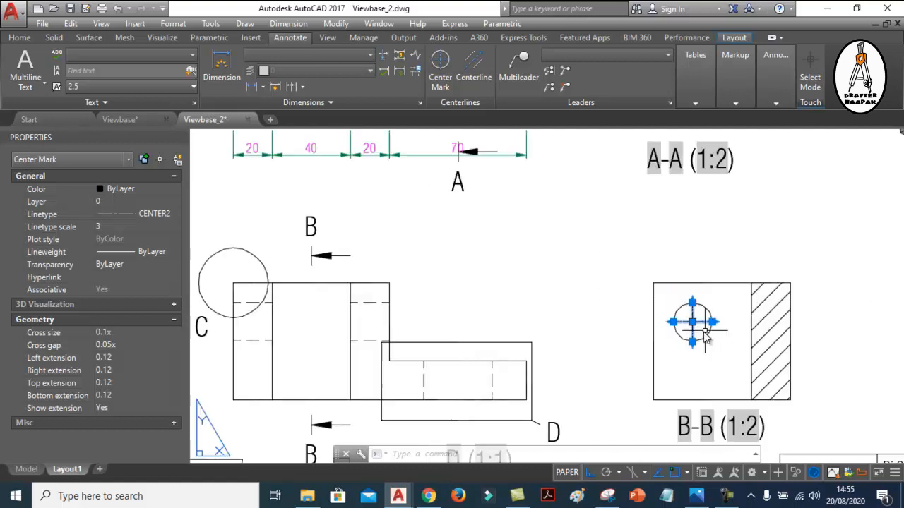
Examine the cross size and cross gap callouts on the annotated center mark in the CENTERMARK reference diagram
middle_click_drag(387, 304, 578, 319)
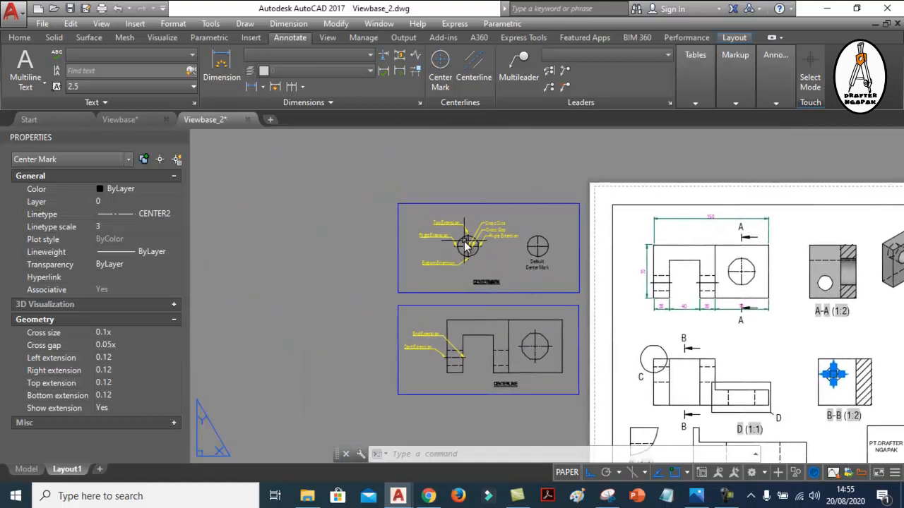
scroll(463, 235, "up", 6)
middle_click_drag(456, 226, 447, 202)
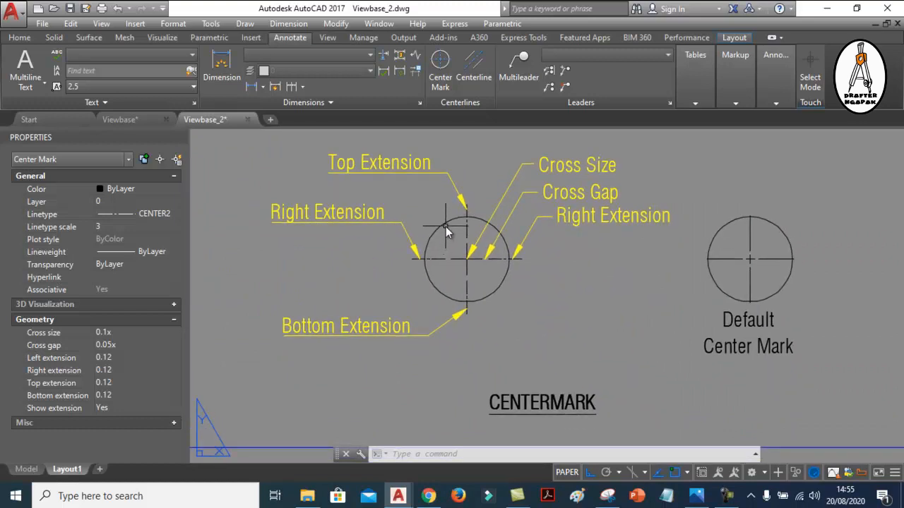
middle_click_drag(369, 202, 369, 205)
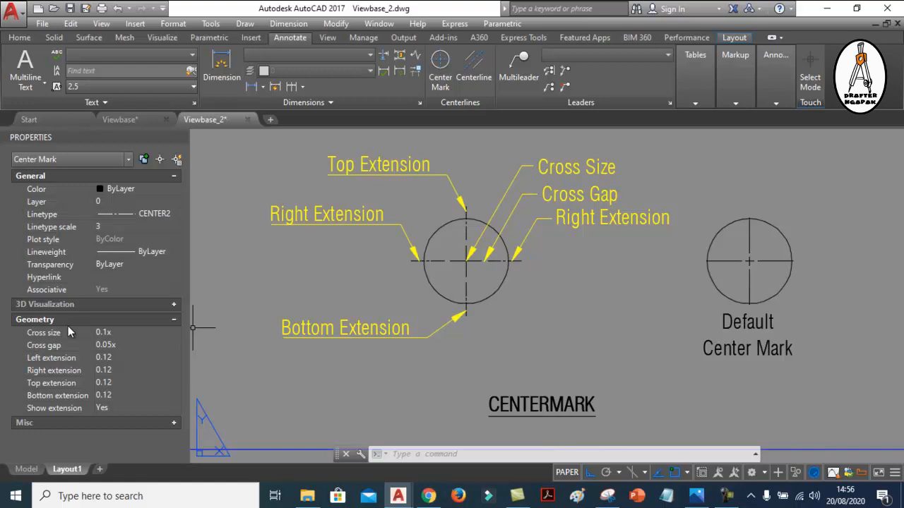
scroll(473, 260, "up", 4)
scroll(473, 261, "up", 2)
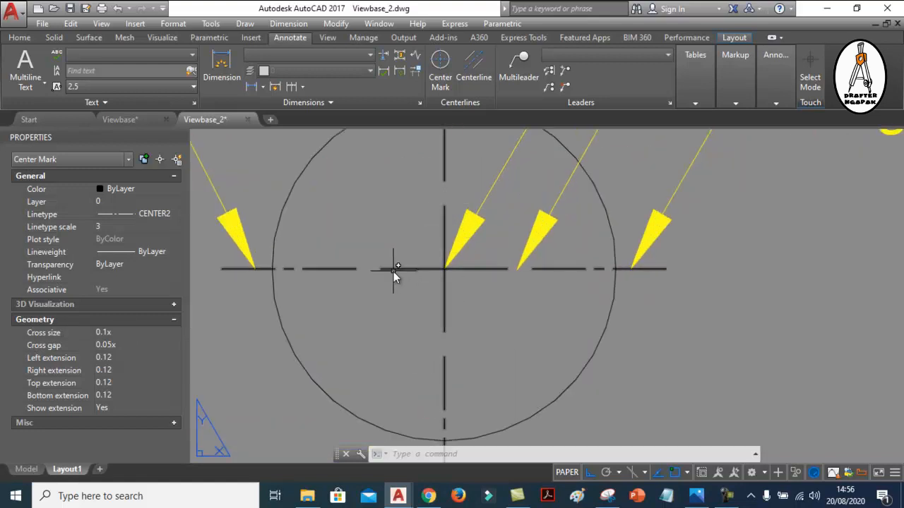
scroll(433, 328, "down", 5)
scroll(459, 289, "up", 1)
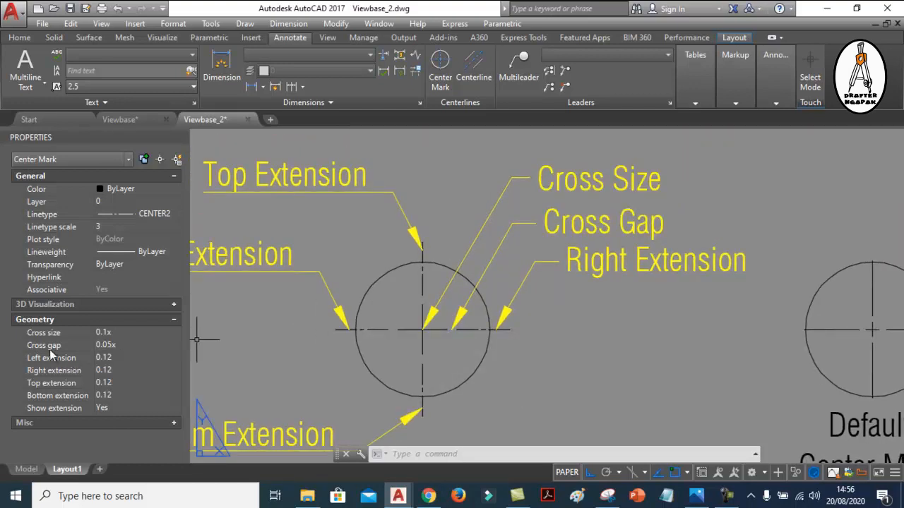
scroll(469, 344, "up", 5)
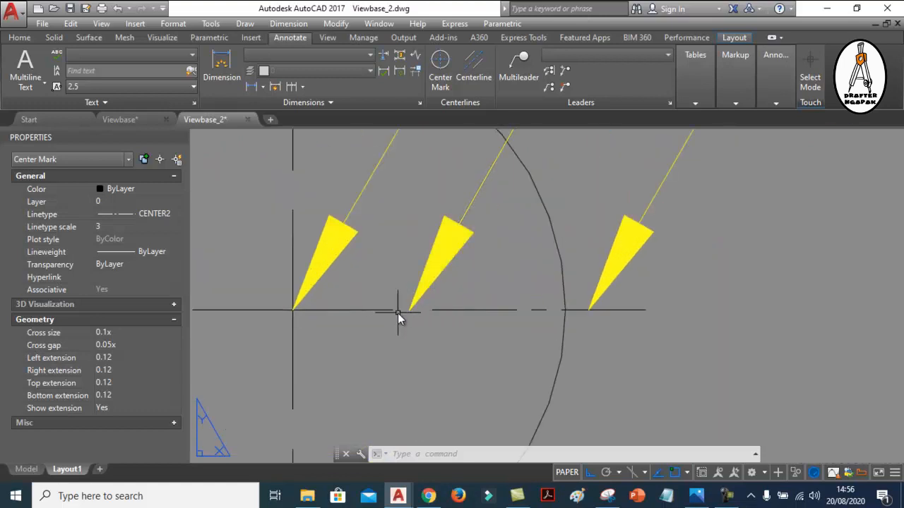
scroll(416, 314, "down", 4)
scroll(428, 315, "down", 2)
middle_click_drag(455, 235, 513, 250)
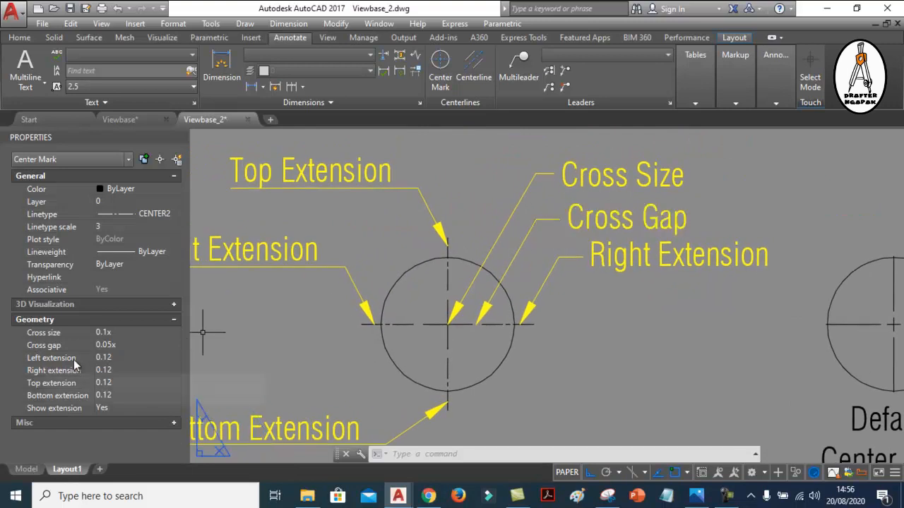
Correct the callout text left of the circle in the CENTERMARK diagram to "Left Extension"
middle_click_drag(364, 268, 418, 252)
scroll(446, 245, "down", 2)
scroll(453, 241, "up", 2)
scroll(464, 245, "down", 2)
scroll(360, 241, "up", 2)
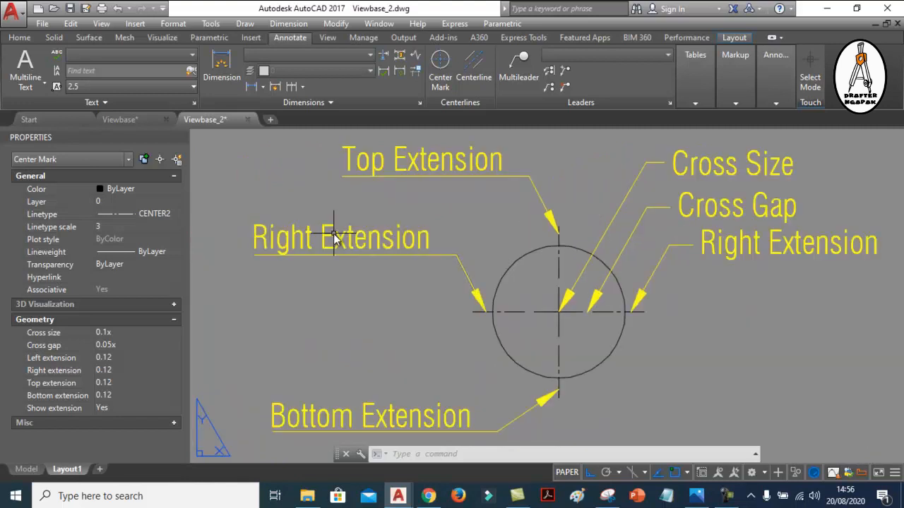
left_click(334, 234)
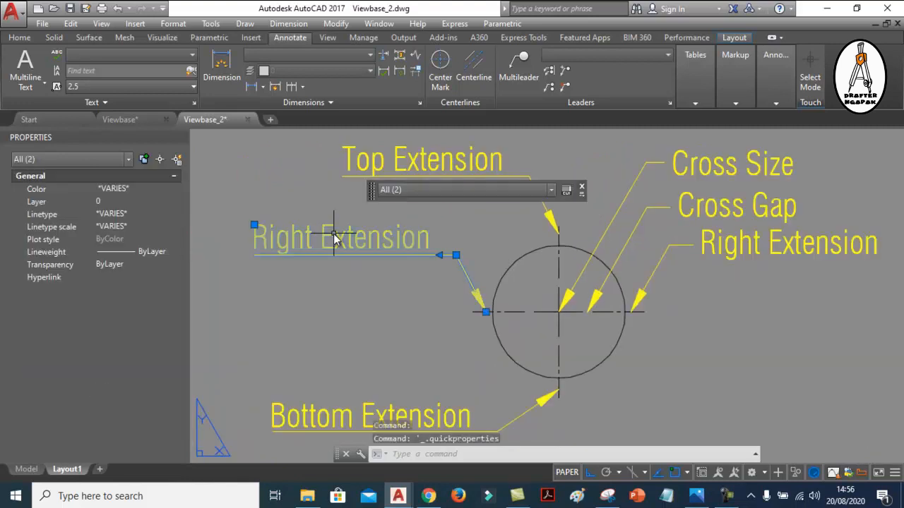
key("Escape")
left_click(293, 239)
key("Escape")
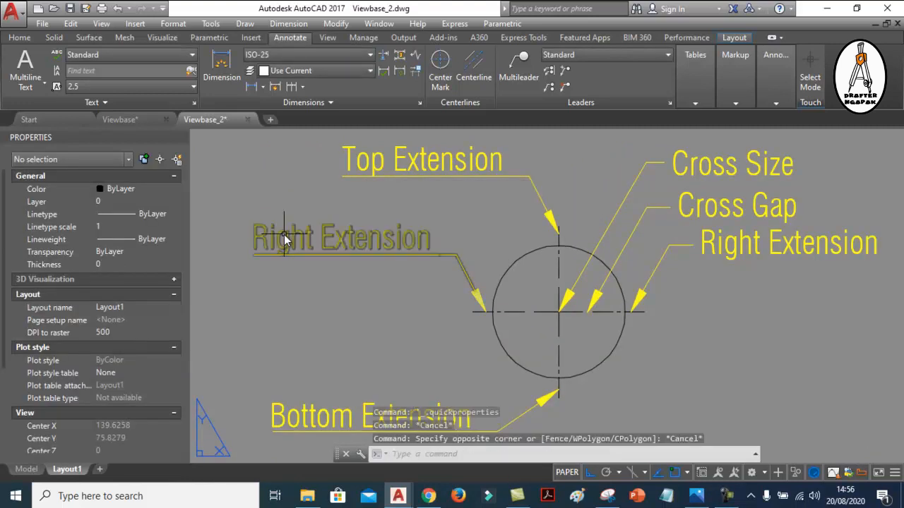
double_click(284, 238)
left_click_drag(310, 239, 226, 224)
type("Left")
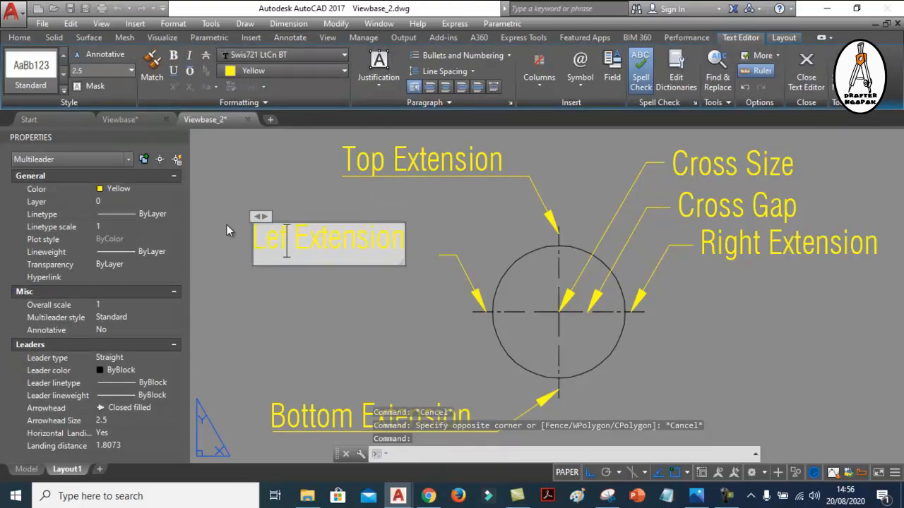
left_click(397, 323)
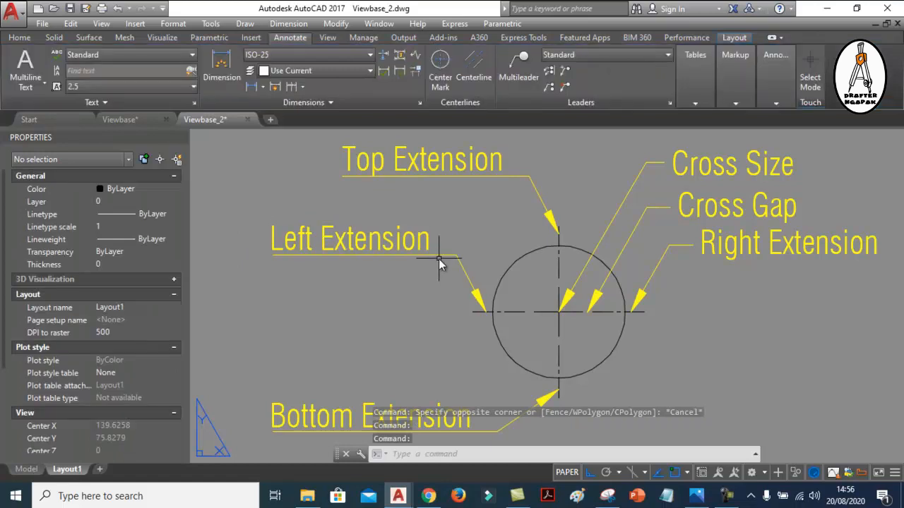
Select the annotated center mark and examine its left, right and bottom extensions beyond the circle
left_click(542, 312)
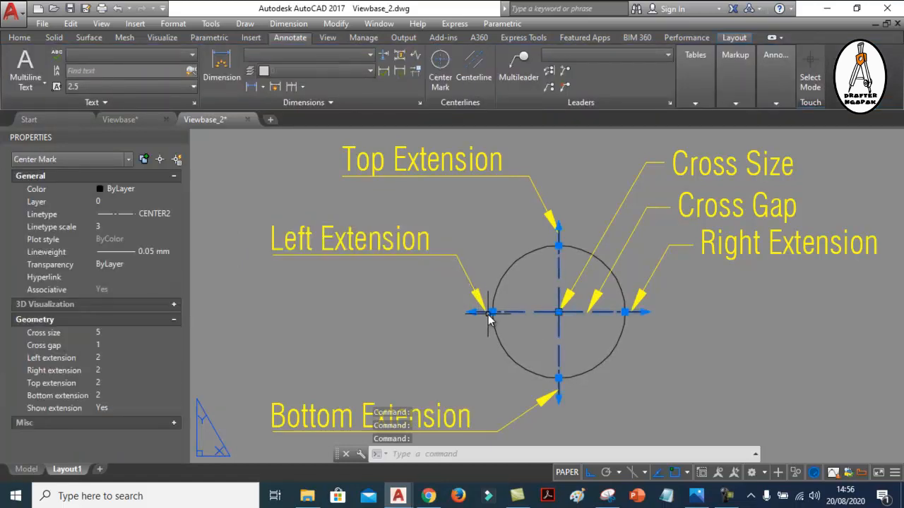
scroll(489, 320, "up", 4)
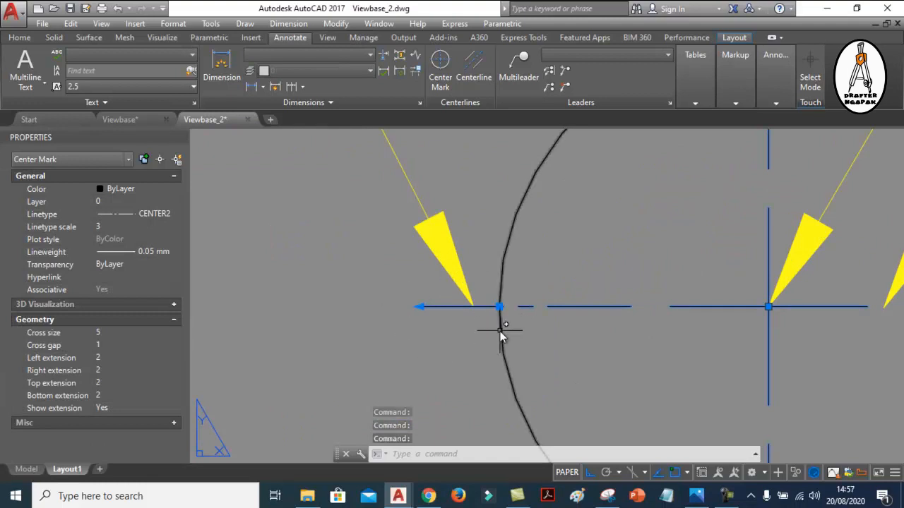
scroll(407, 301, "down", 4)
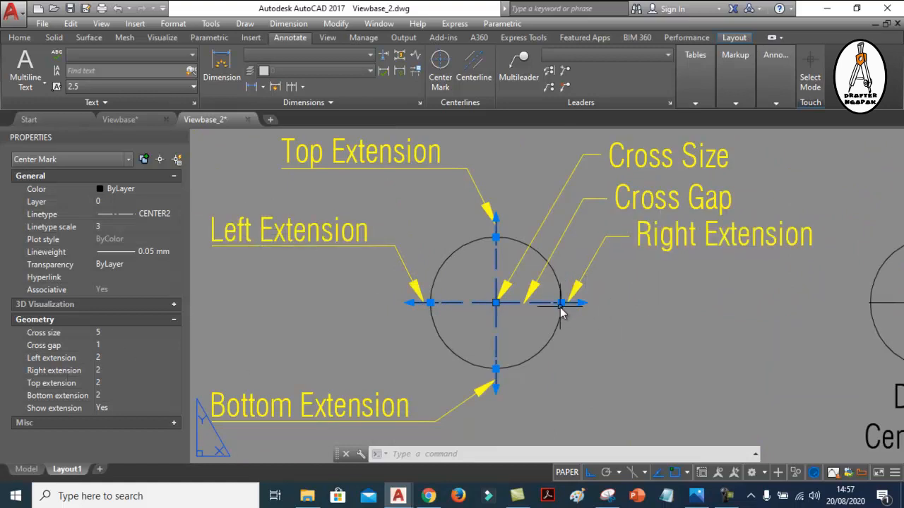
scroll(565, 304, "up", 5)
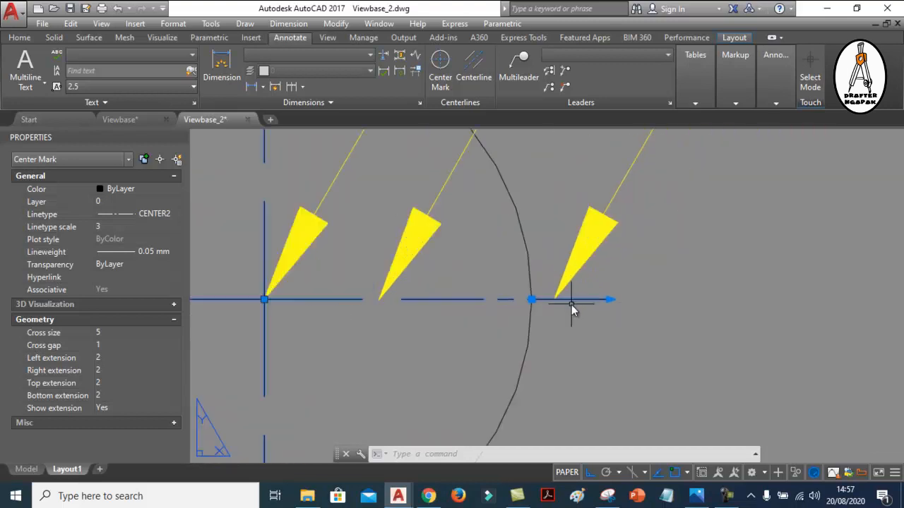
scroll(567, 301, "down", 5)
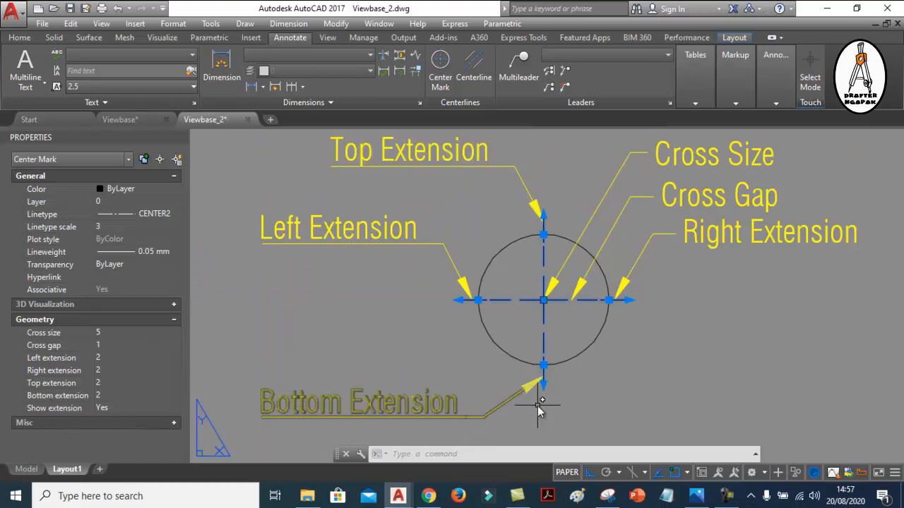
scroll(495, 304, "up", 6)
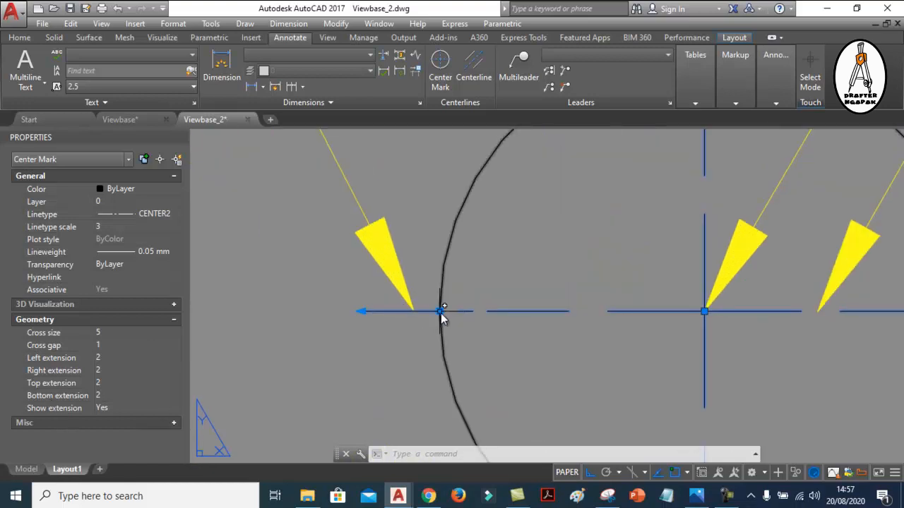
scroll(520, 324, "down", 6)
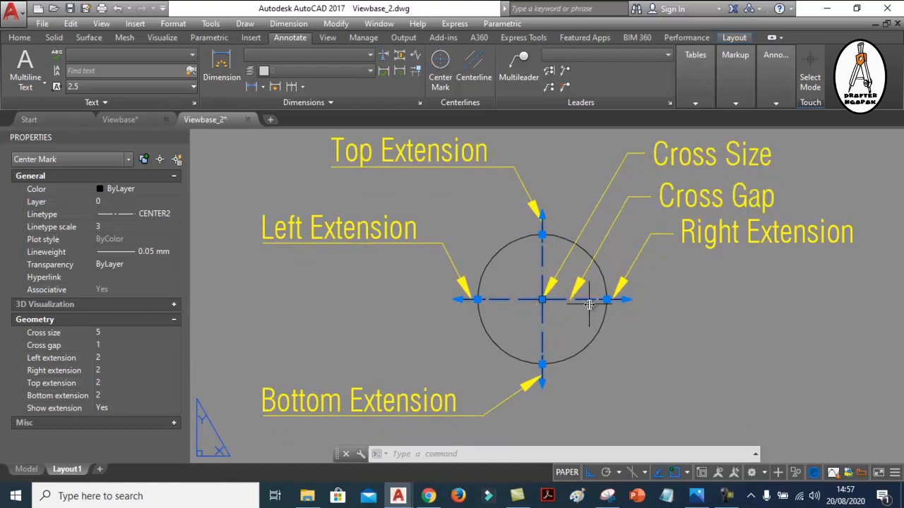
Examine the annotated center mark's cross gap in the diagram and its cross size property
scroll(576, 305, "up", 5)
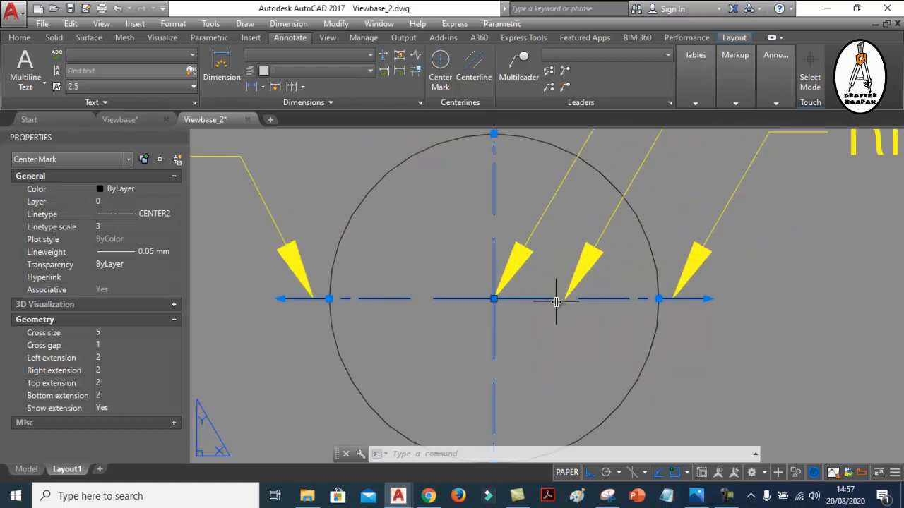
scroll(559, 302, "down", 5)
scroll(538, 287, "up", 1)
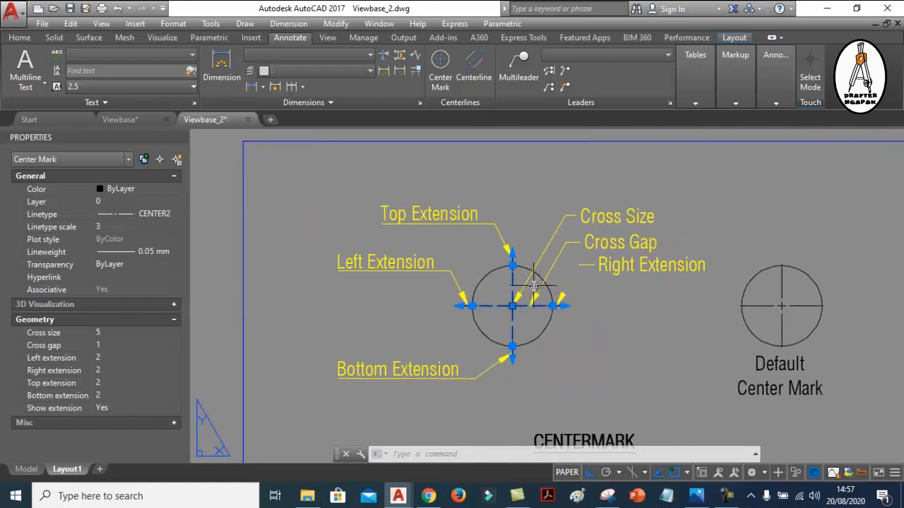
key("Escape")
left_click(514, 303)
left_click(107, 333)
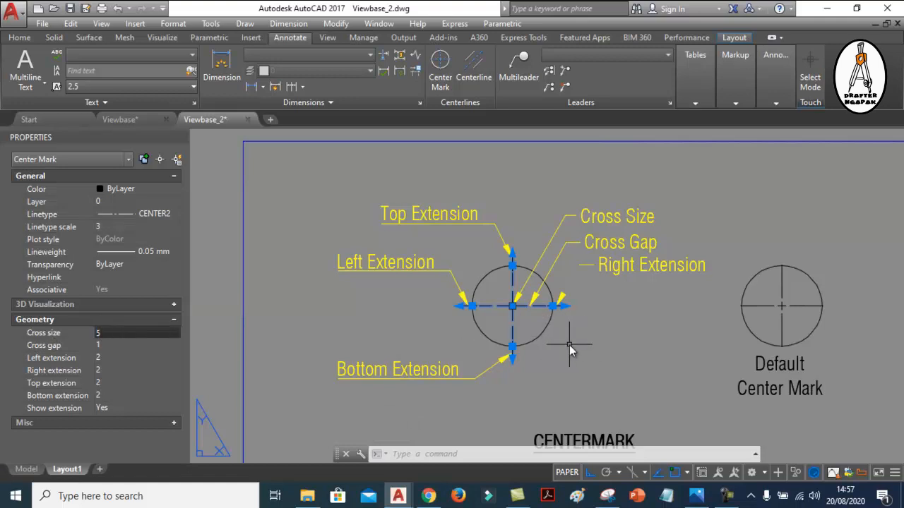
key("Escape")
scroll(526, 297, "up", 6)
left_click(256, 88)
scroll(477, 332, "up", 6)
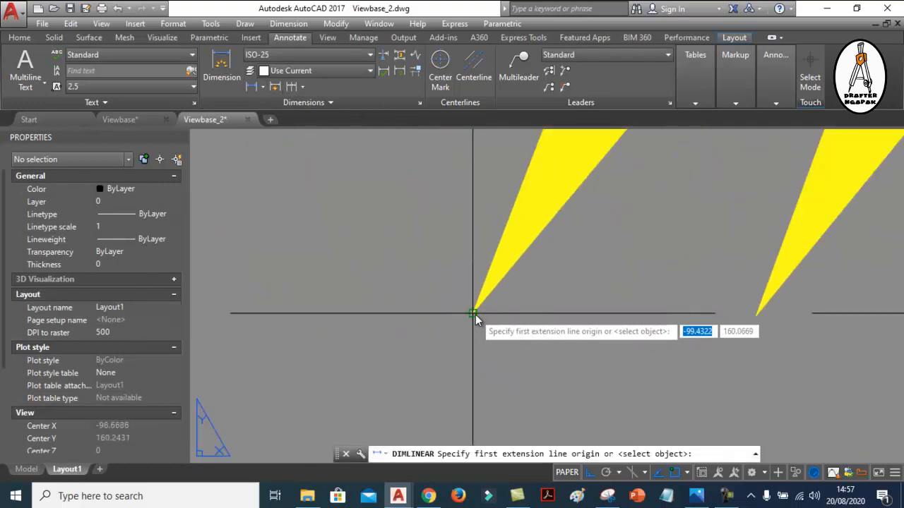
left_click(475, 315)
scroll(504, 339, "down", 5)
scroll(500, 286, "up", 5)
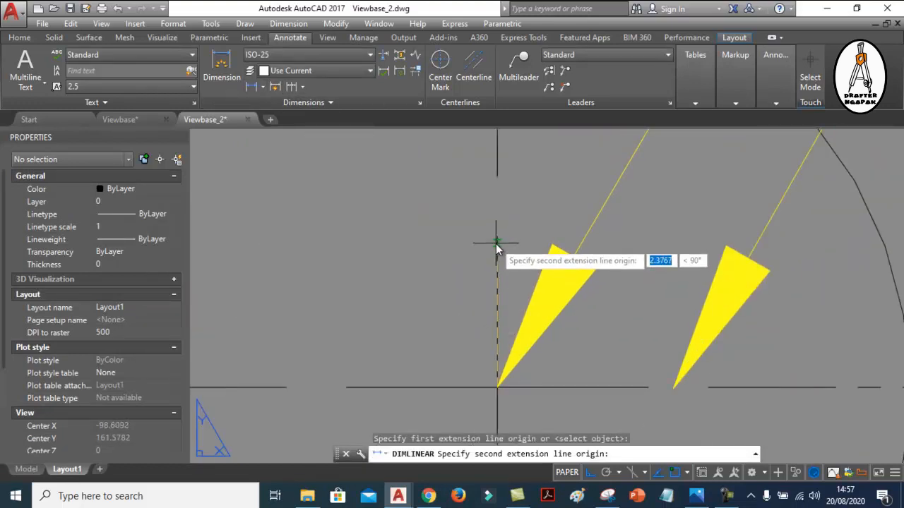
left_click(497, 244)
scroll(551, 281, "down", 5)
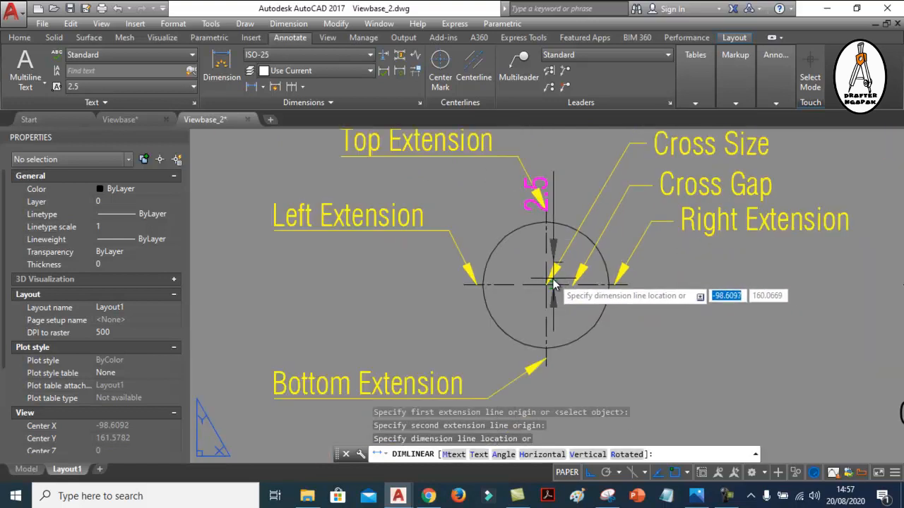
scroll(503, 305, "down", 4)
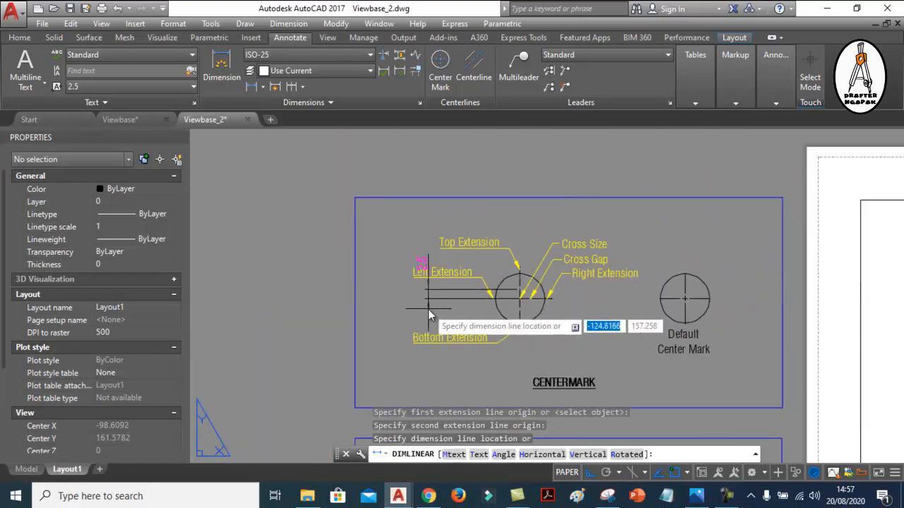
scroll(429, 311, "up", 4)
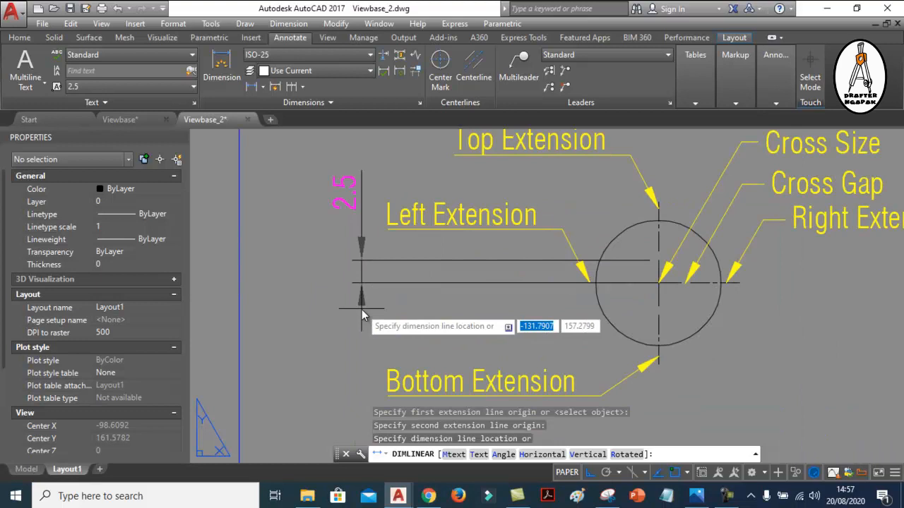
key("Escape")
Add a vertical linear dimension between the lower and upper ends of the center cross, placed left of the circle
scroll(627, 301, "up", 4)
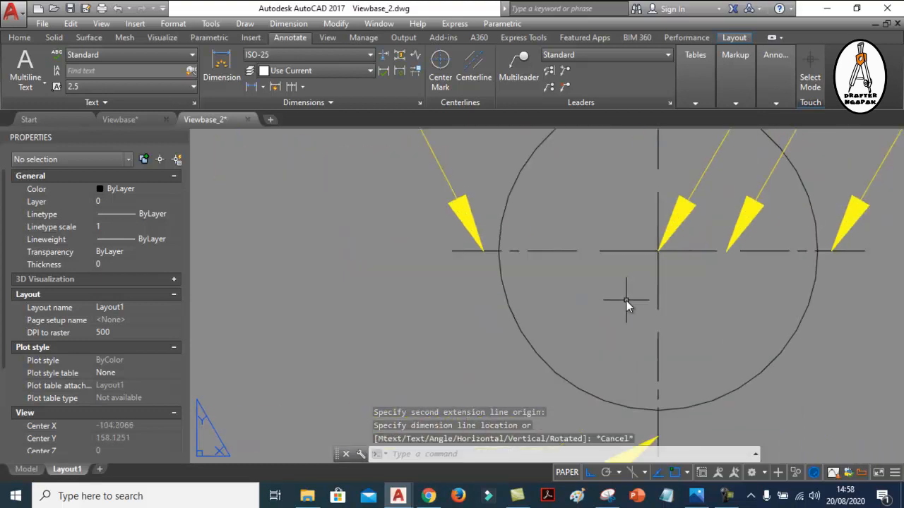
key("Return")
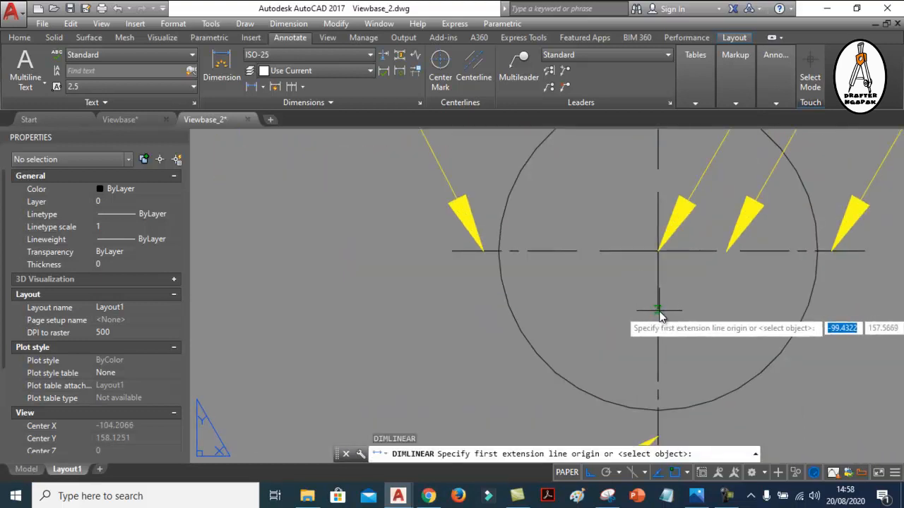
left_click(658, 309)
left_click(660, 200)
scroll(660, 219, "down", 4)
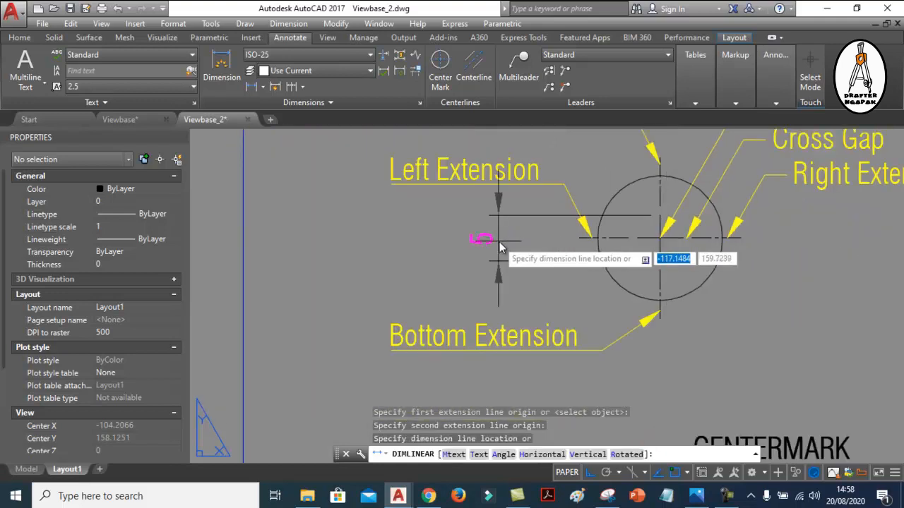
scroll(500, 247, "up", 3)
left_click(499, 245)
Select the annotated center mark and compare its cross size property with the new vertical dimension
scroll(611, 244, "up", 1)
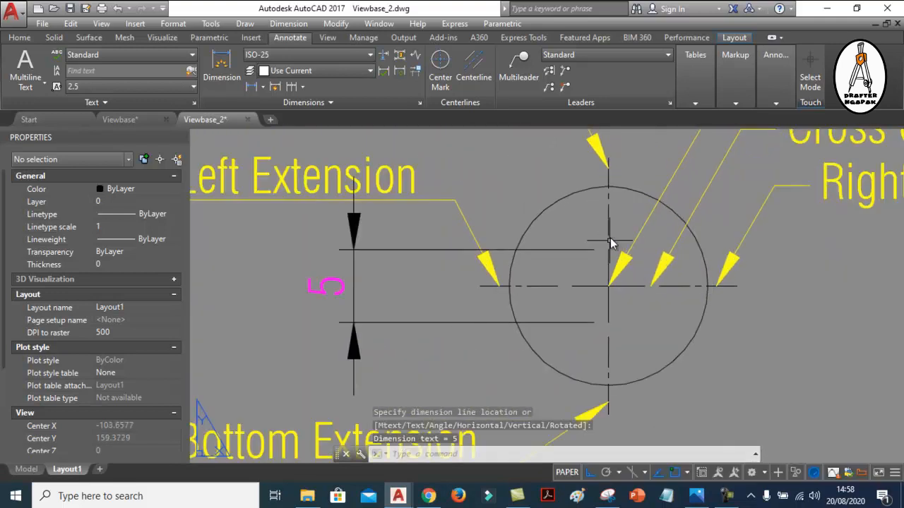
left_click(590, 290)
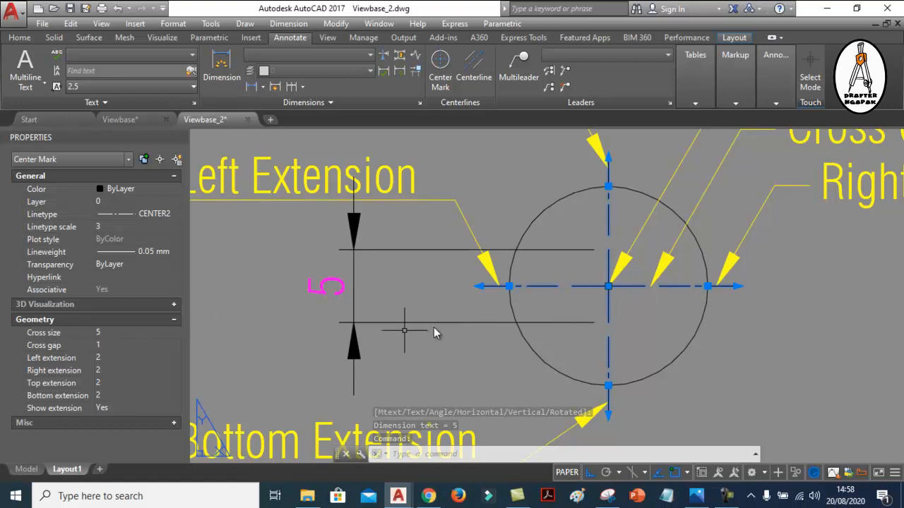
scroll(612, 315, "up", 2)
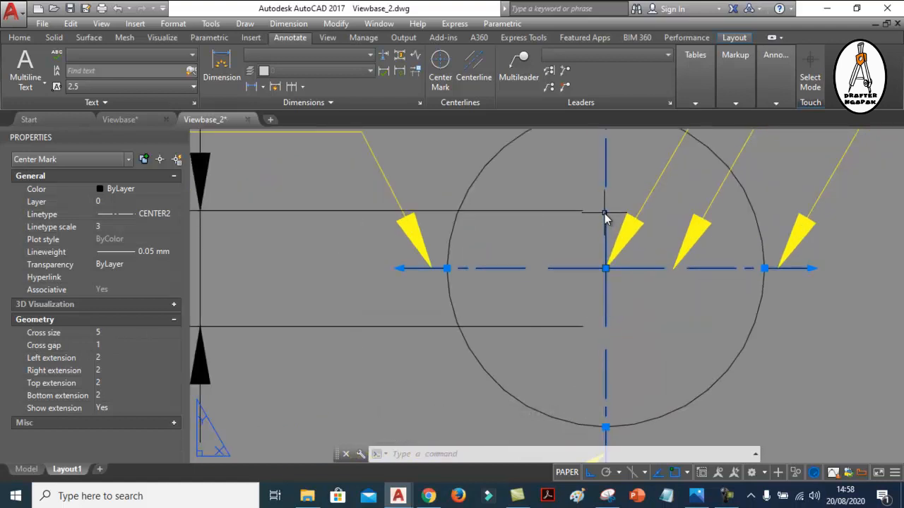
scroll(625, 324, "down", 2)
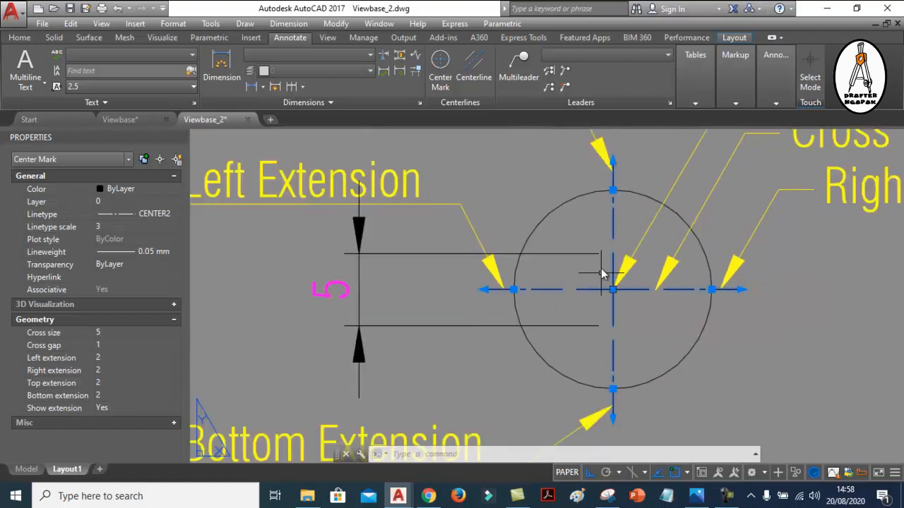
scroll(601, 274, "down", 2)
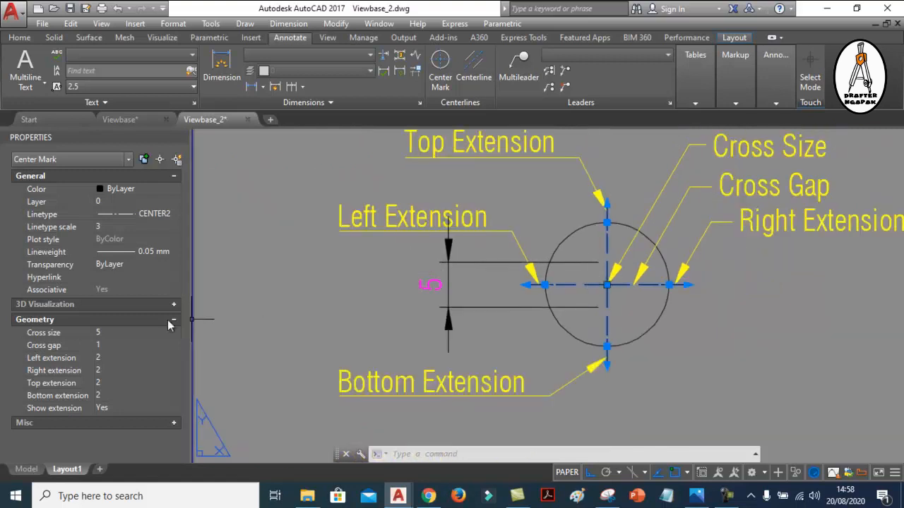
Delete the vertical linear dimension placed left of the annotated circle
key("Escape")
left_click(454, 259)
left_click(442, 259)
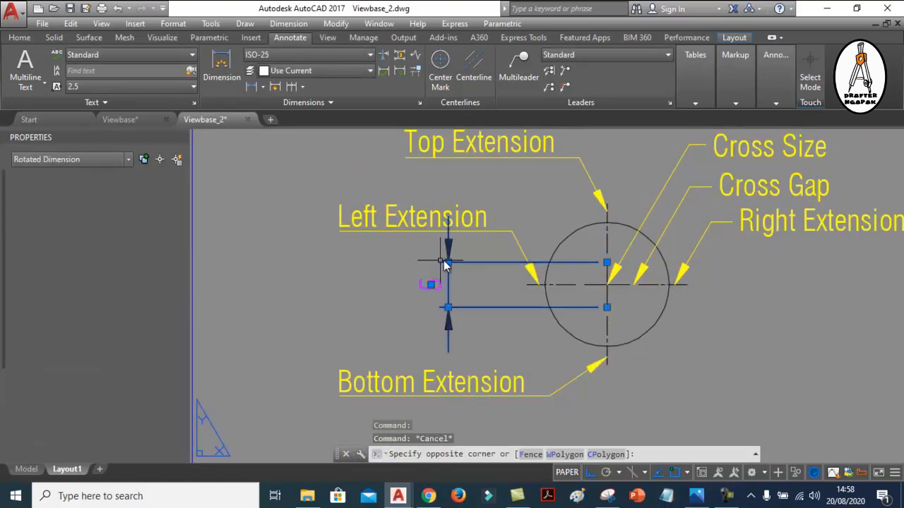
key("Delete")
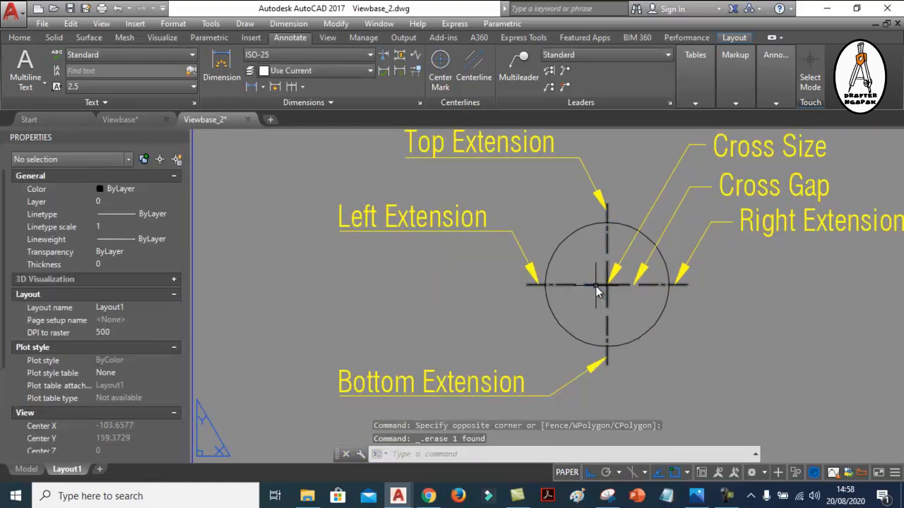
Check the annotated center mark's cross gap property against a trial linear dimension across the gap right of the center cross, without placing it
left_click(597, 286)
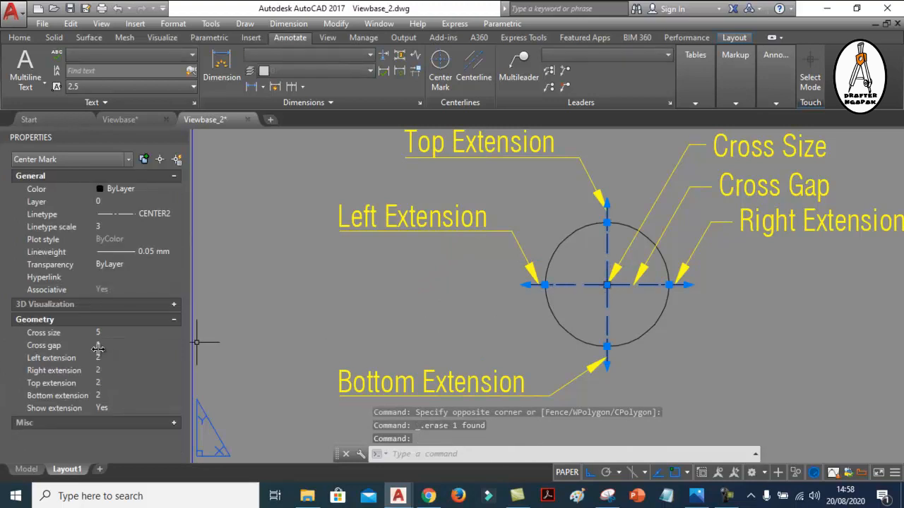
scroll(642, 284, "up", 8)
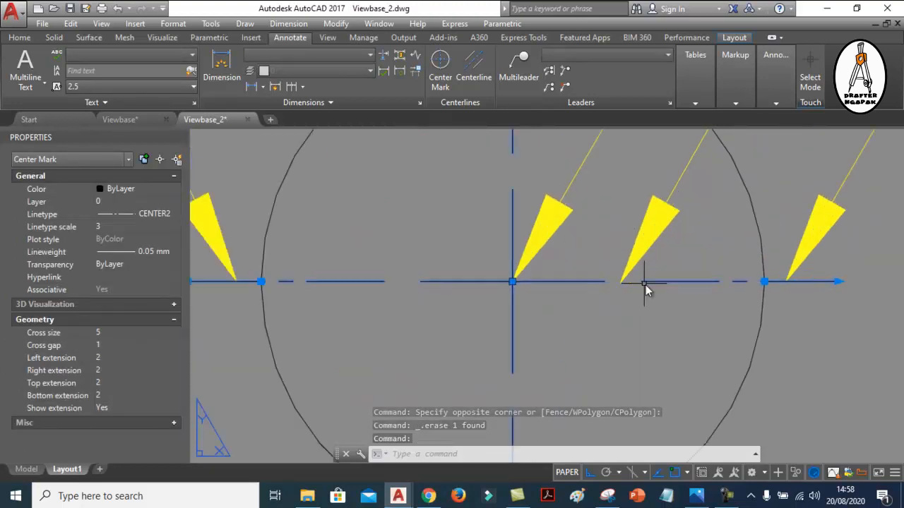
key("Escape")
left_click(251, 87)
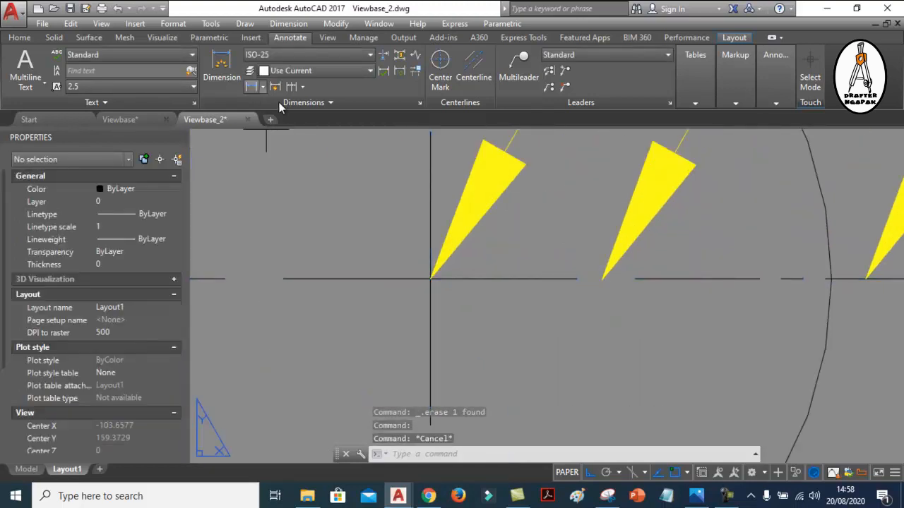
left_click(577, 283)
left_click(631, 280)
scroll(621, 332, "down", 3)
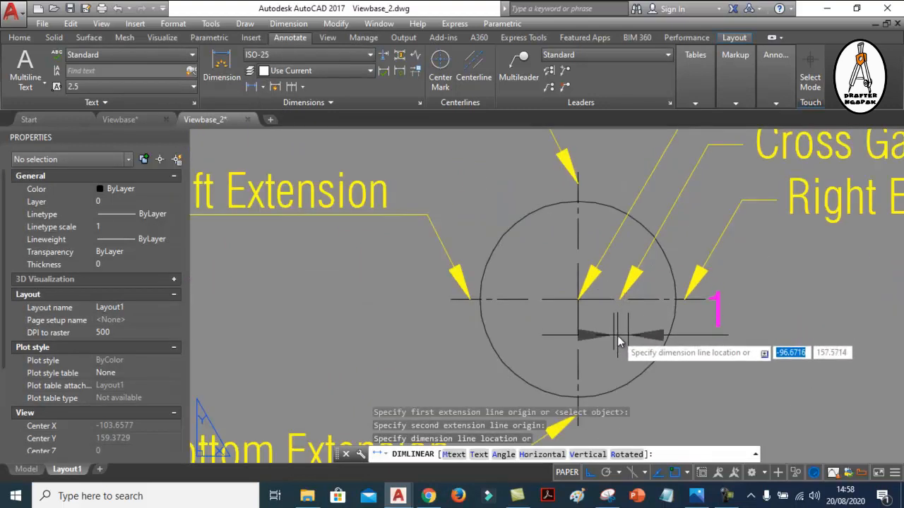
key("Escape")
Check the annotated center mark's left extension with a trial linear dimension from the circle's left edge to the line's end, without placing it
left_click(641, 298)
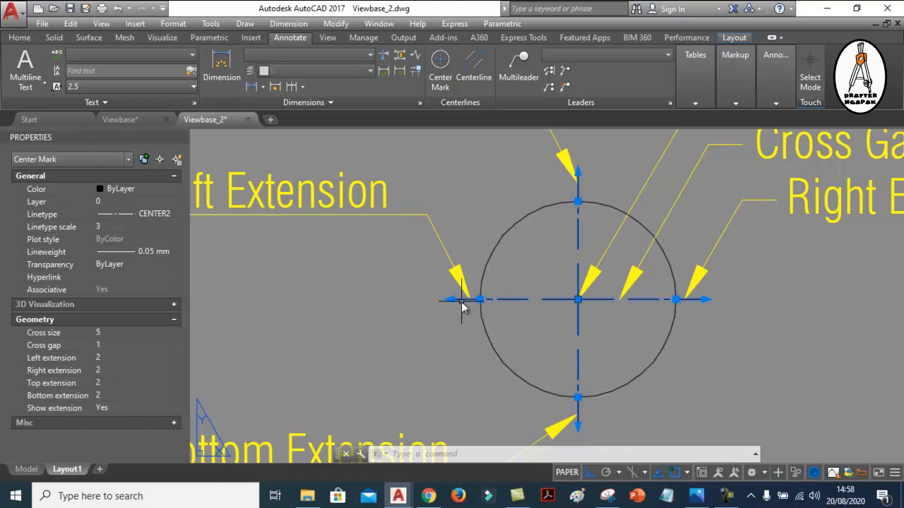
left_click(251, 87)
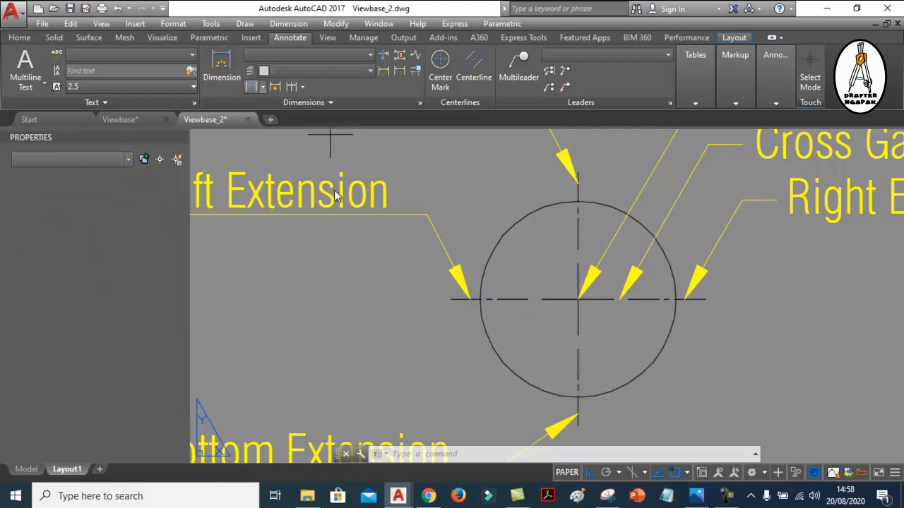
scroll(433, 296, "up", 5)
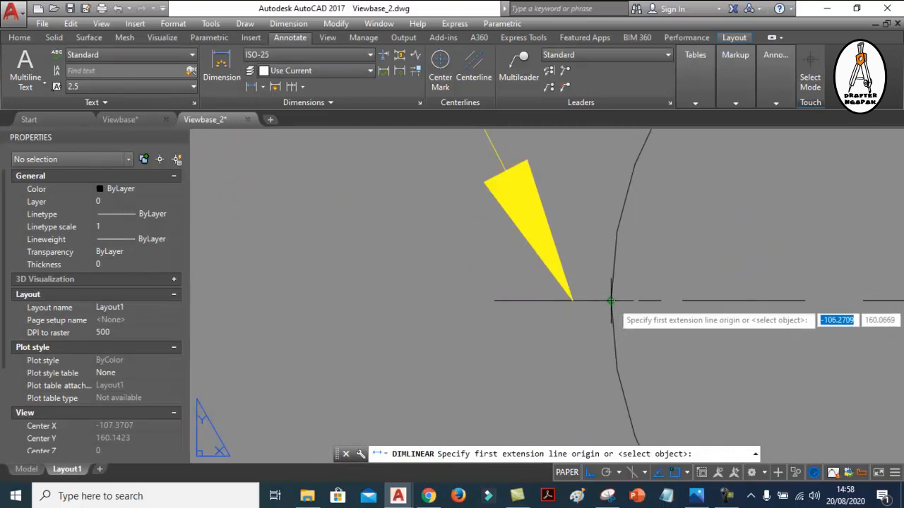
left_click(611, 301)
left_click(495, 300)
scroll(497, 300, "down", 5)
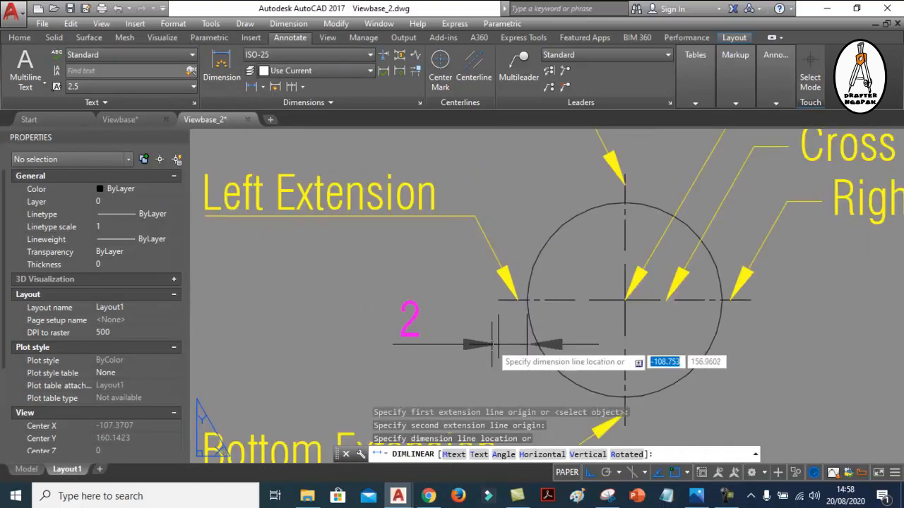
scroll(500, 343, "down", 2)
scroll(501, 343, "up", 1)
key("Escape")
middle_click_drag(496, 328, 474, 322)
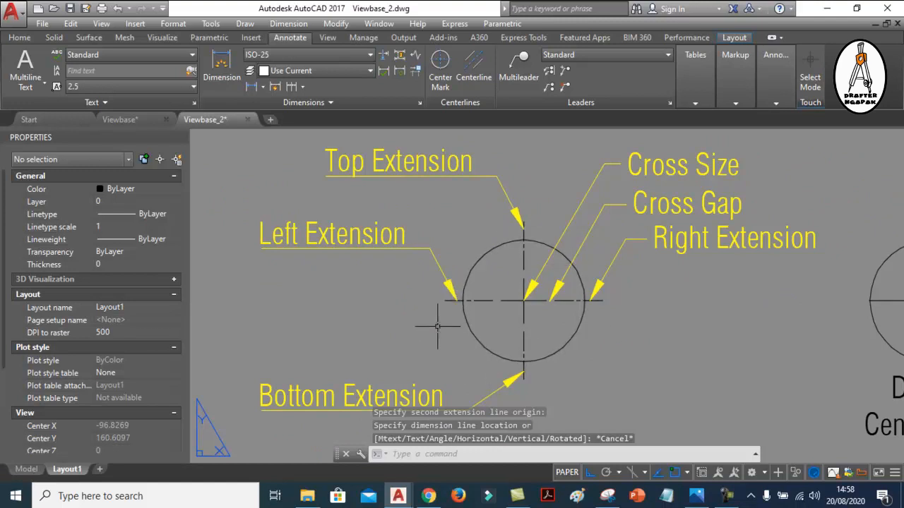
Delete the center mark from the hole in section view B-B
scroll(398, 288, "down", 2)
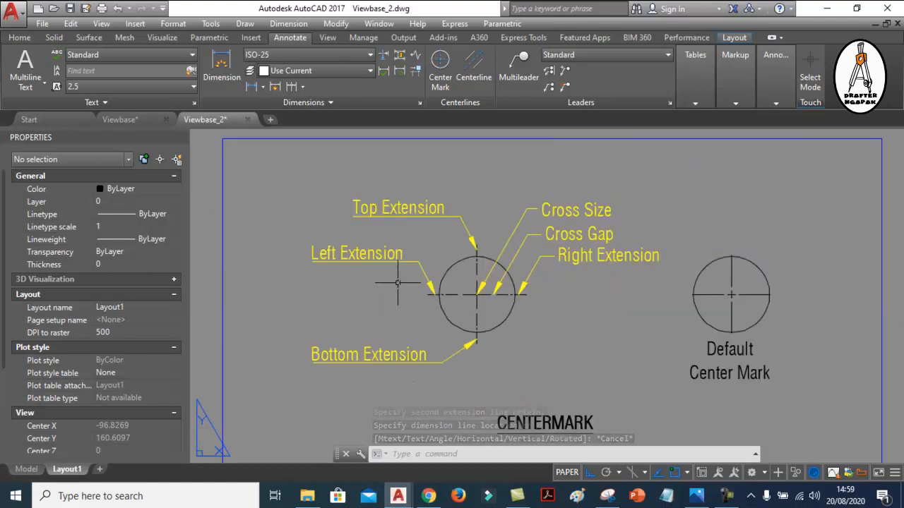
scroll(392, 282, "up", 2)
scroll(396, 267, "down", 2)
mouse_move(432, 256)
middle_mouse_down()
mouse_move(418, 253)
mouse_move(445, 252)
mouse_move(346, 208)
middle_mouse_up()
scroll(409, 257, "down", 4)
scroll(369, 209, "down", 2)
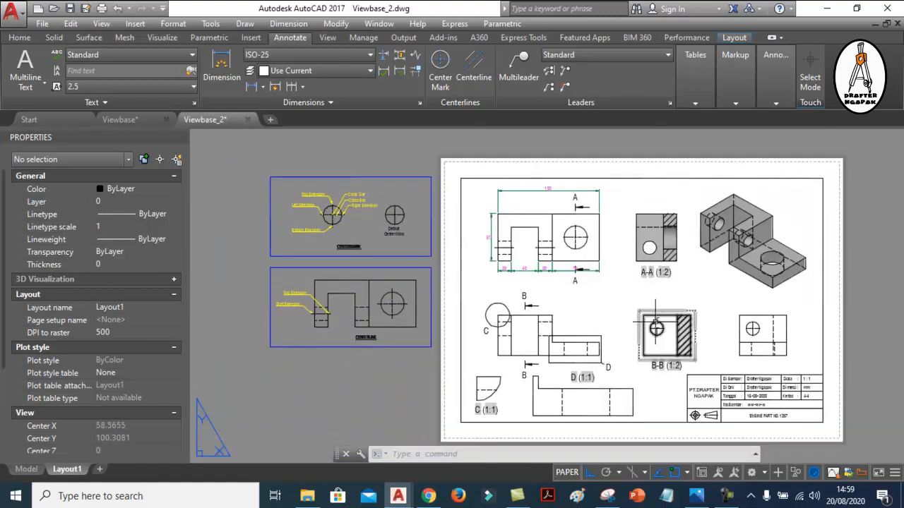
scroll(706, 337, "up", 5)
scroll(498, 300, "up", 4)
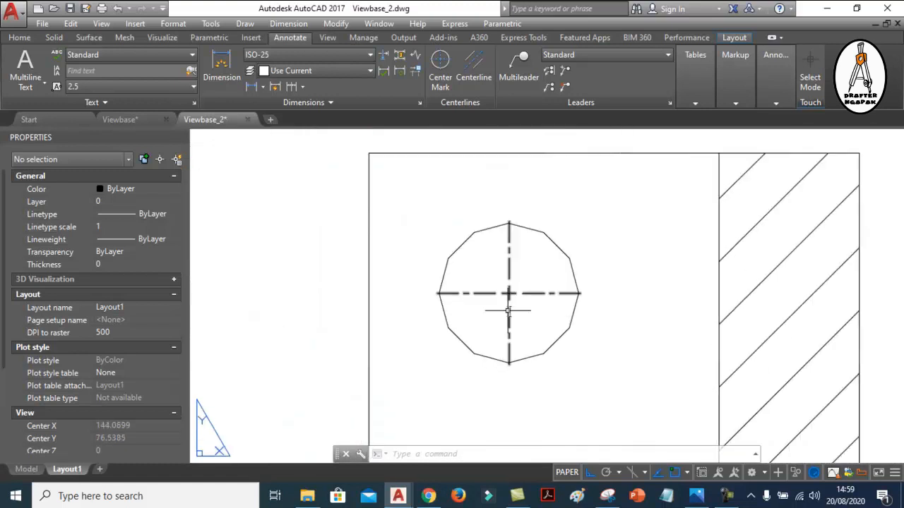
scroll(477, 302, "down", 6)
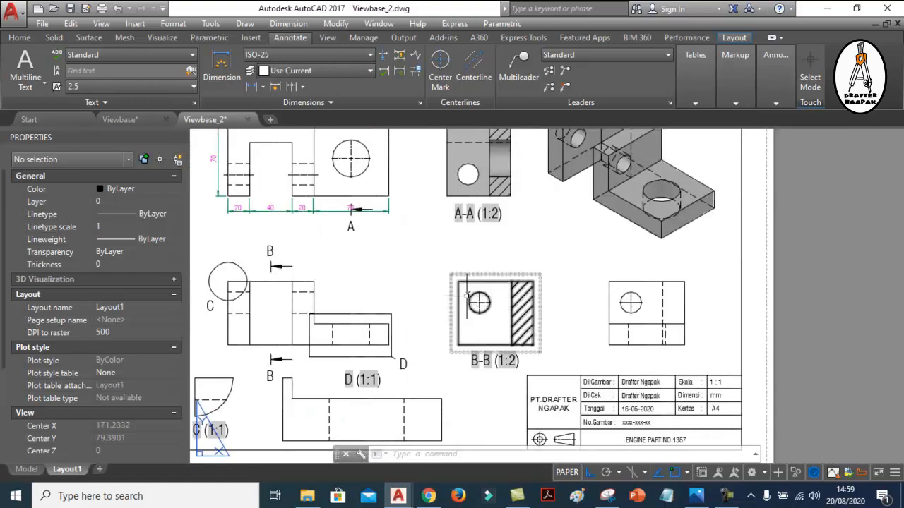
scroll(472, 302, "up", 6)
left_click(538, 322)
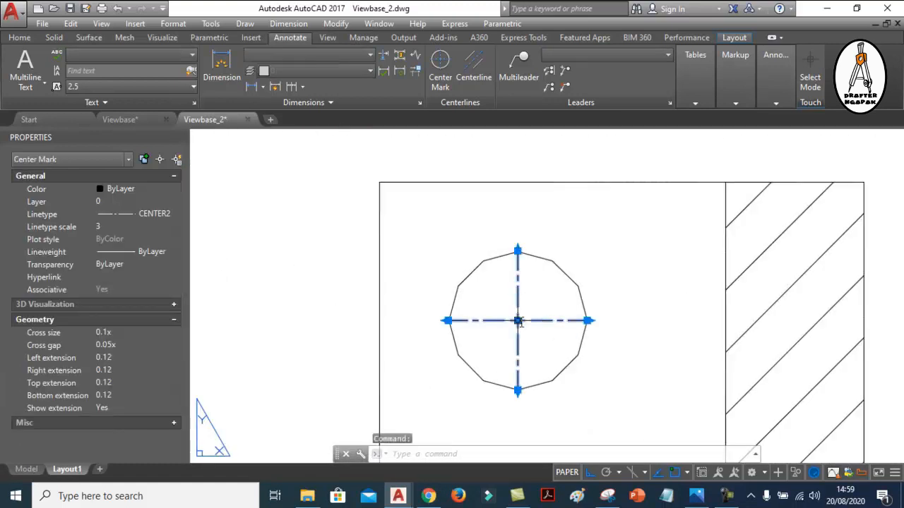
key("Delete")
Add a new center mark to the hole in section view B-B, then select it and examine its central cross
left_click(440, 71)
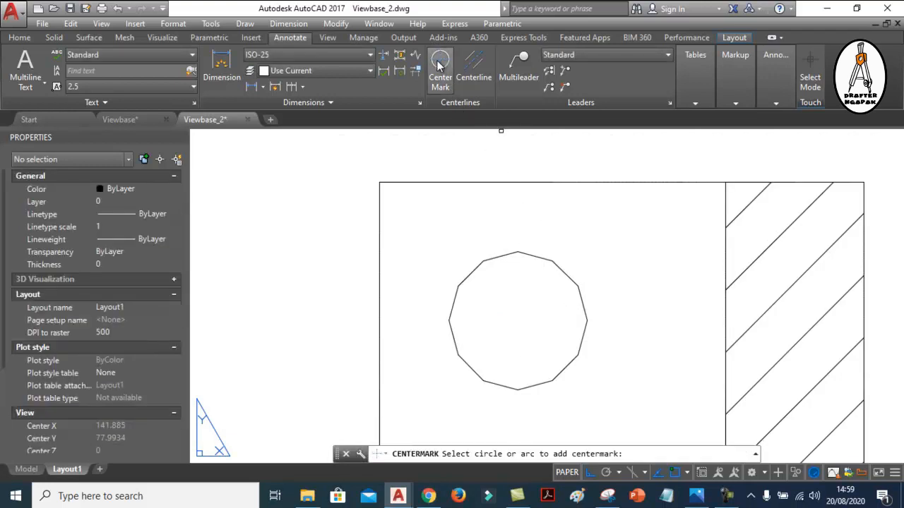
left_click(542, 263)
key("Escape")
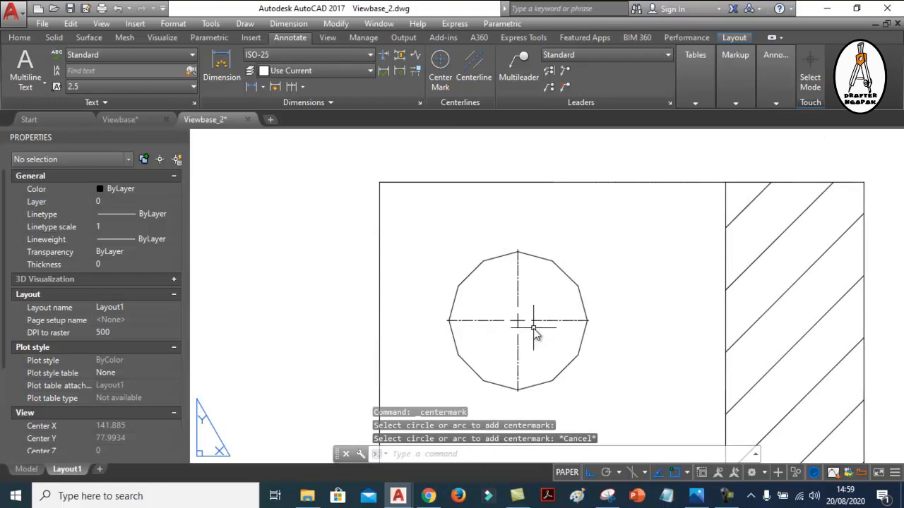
left_click(547, 322)
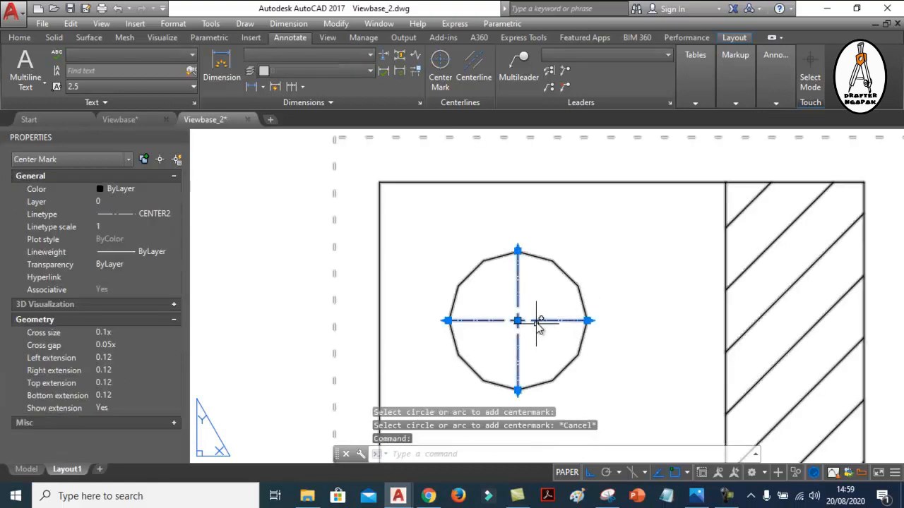
mouse_move(318, 323)
middle_mouse_down()
mouse_move(303, 268)
mouse_move(228, 278)
mouse_move(224, 290)
middle_mouse_up()
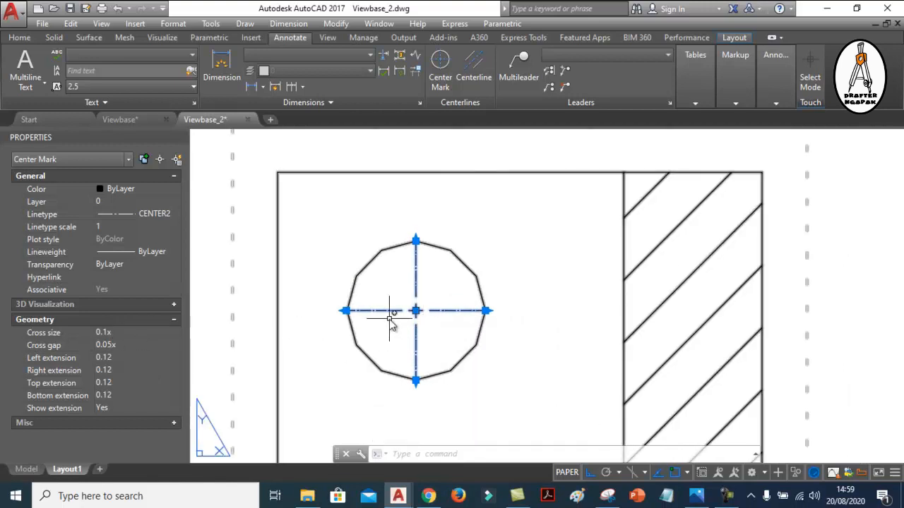
scroll(395, 309, "up", 5)
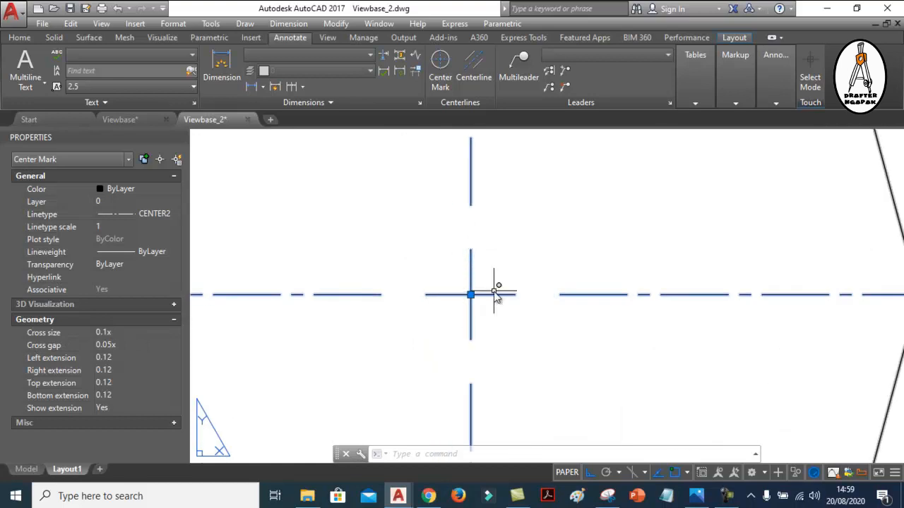
scroll(500, 268, "down", 2)
scroll(503, 293, "down", 4)
scroll(504, 289, "up", 2)
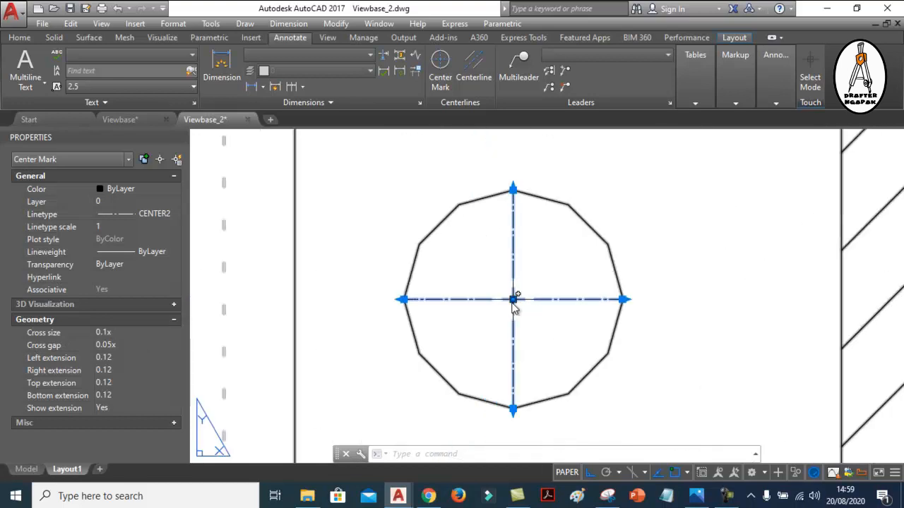
Set the section B-B center mark's cross size to 5
left_click(129, 333)
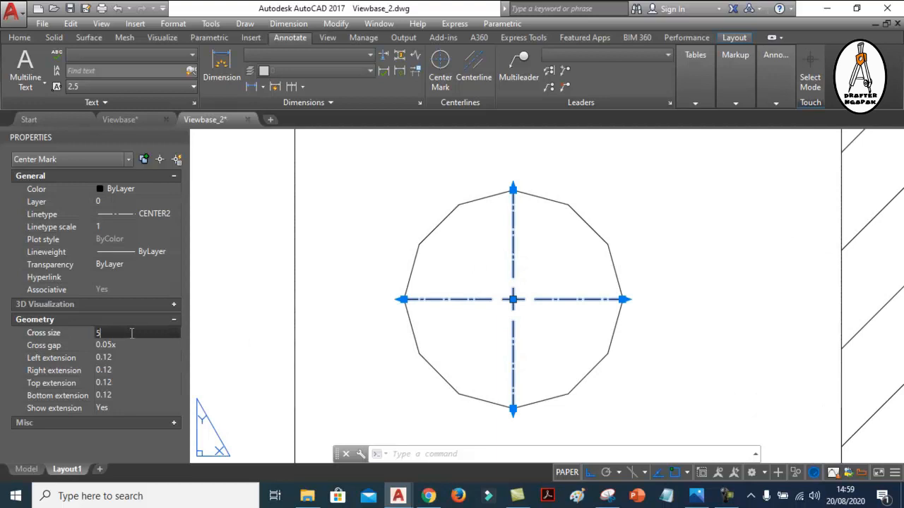
type("5")
left_click(130, 343)
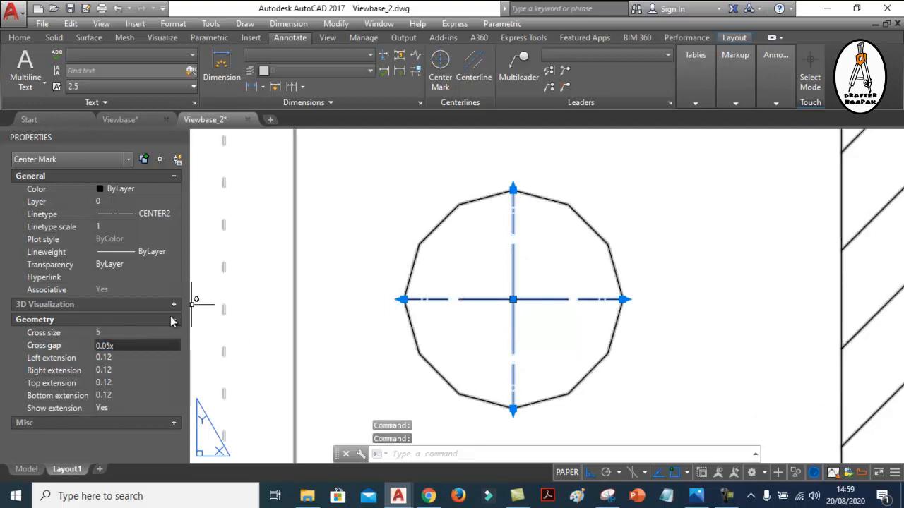
Set the section B-B center mark's cross size to 3 and its cross gap to .5
left_click(113, 333)
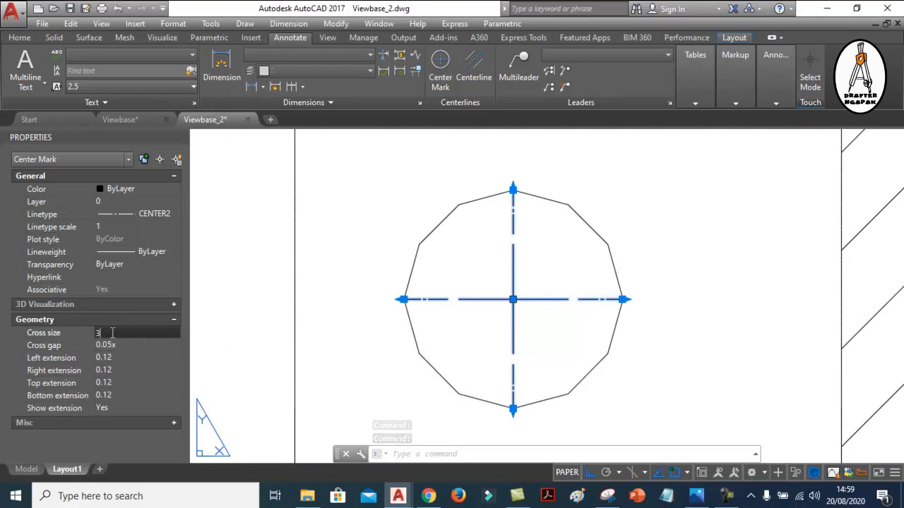
left_click(113, 344)
scroll(529, 308, "up", 3)
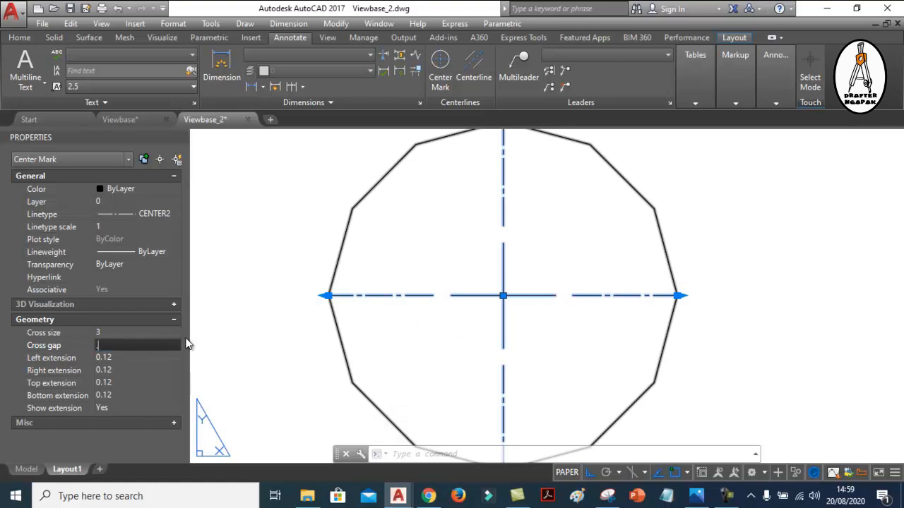
key("Return")
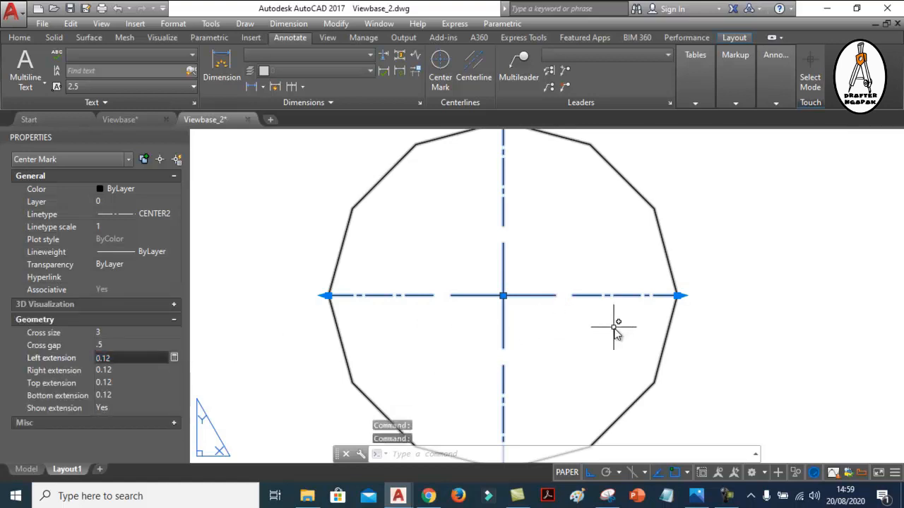
Try a cross gap of 1 on the section B-B center mark, then set it back to .5
left_click(115, 345)
type("1")
left_click(125, 359)
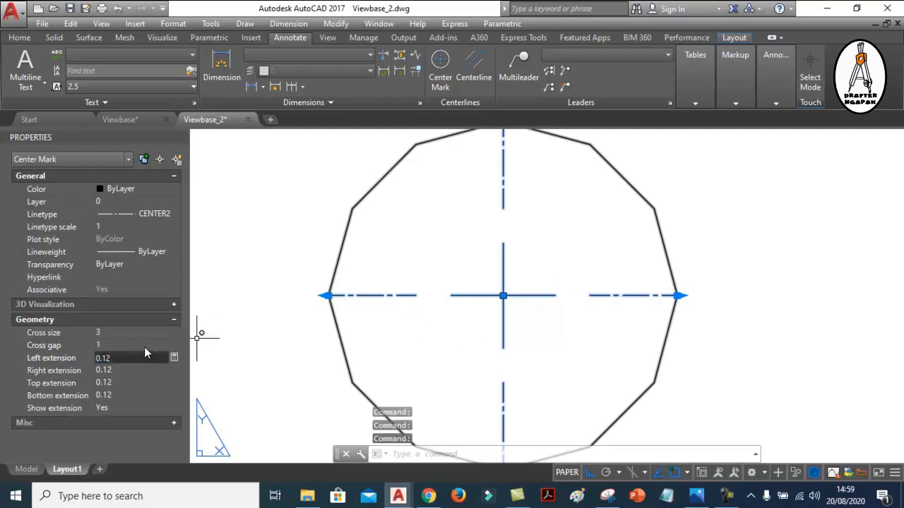
left_click(125, 345)
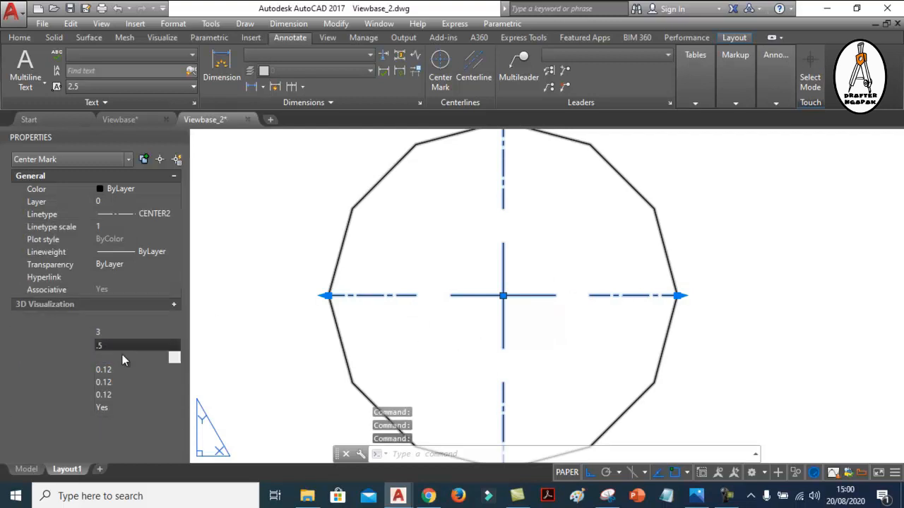
key("Return")
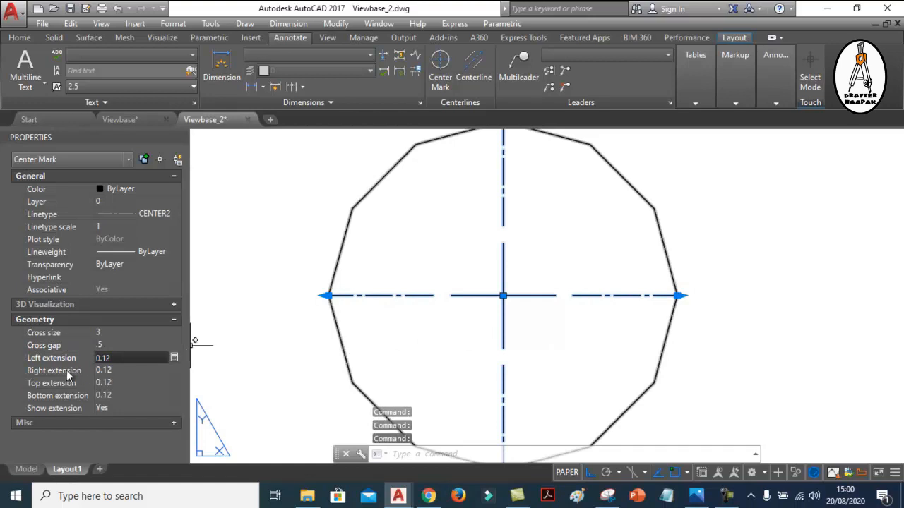
Set the section B-B center mark's left extension to 2
left_click(113, 369)
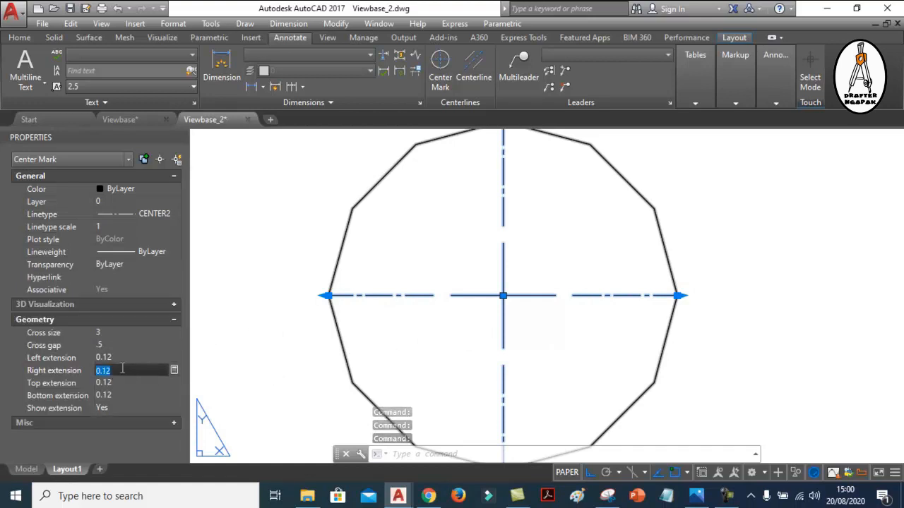
left_click(123, 358)
type("2")
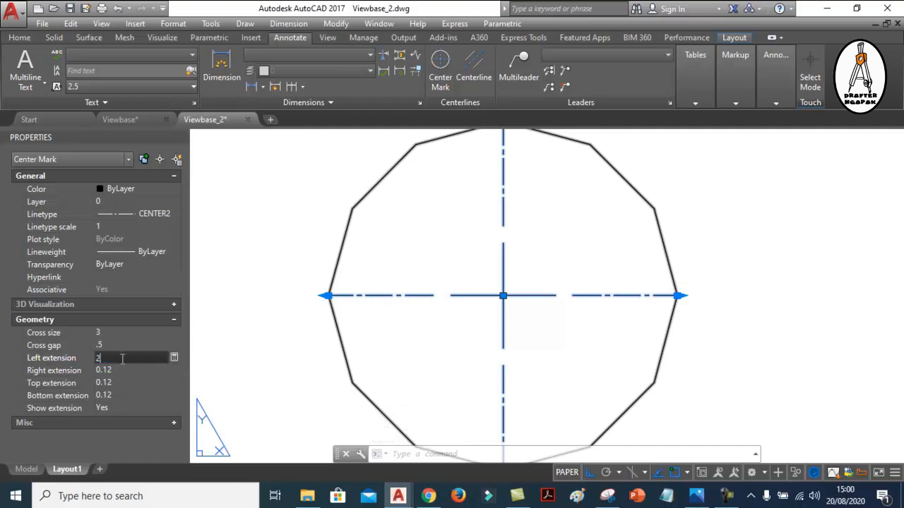
left_click(125, 370)
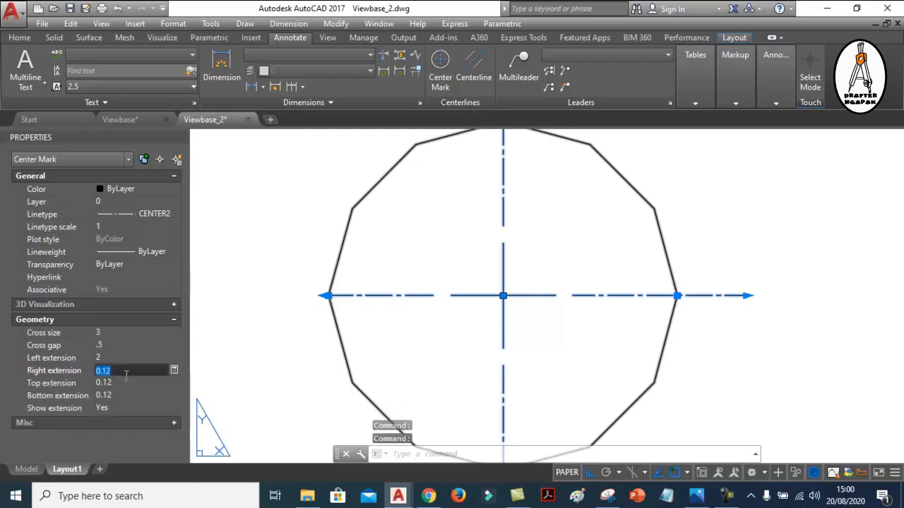
Set the left, right, top and bottom extensions of the section B-B center mark to 1
left_click(120, 358)
type("1")
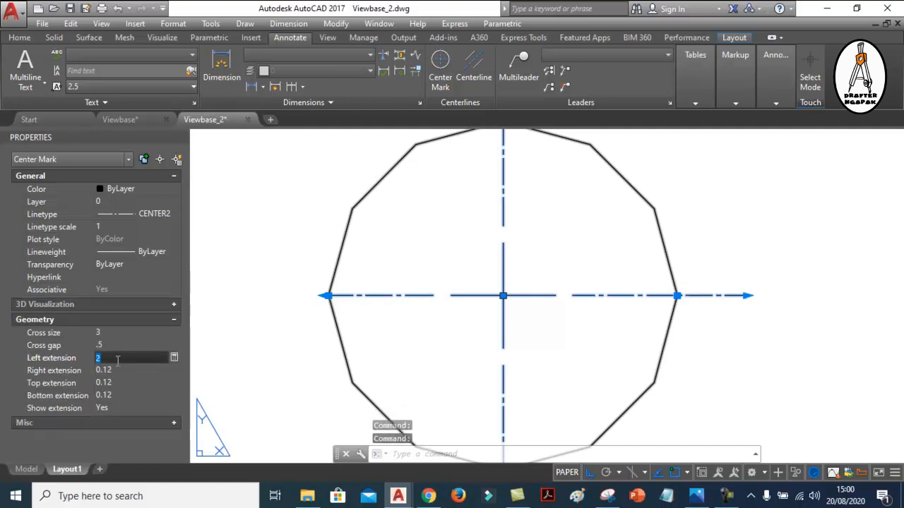
left_click(116, 370)
type("1")
left_click(122, 383)
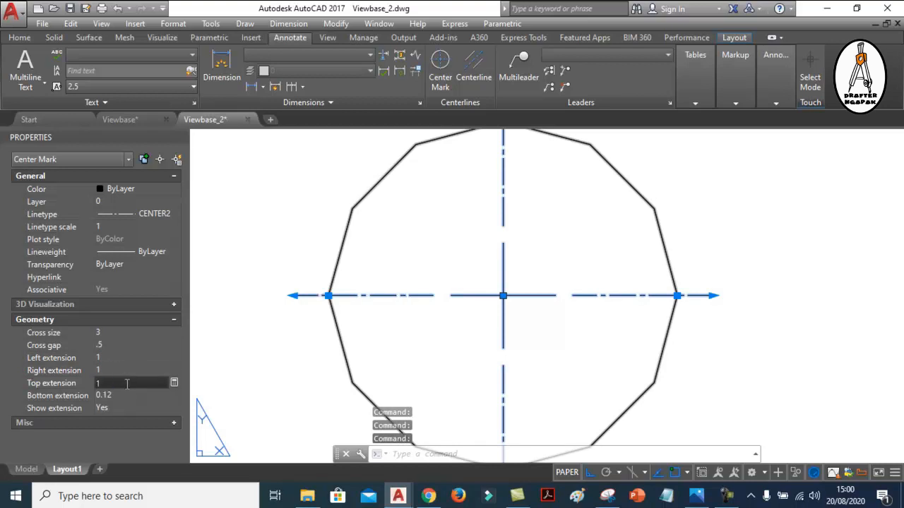
type("1")
left_click(126, 395)
scroll(583, 304, "down", 2)
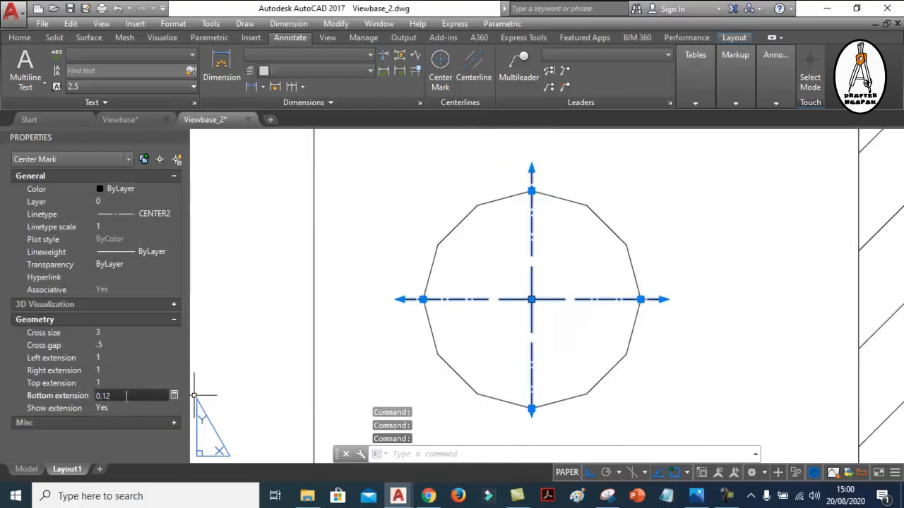
type("1")
key("Return")
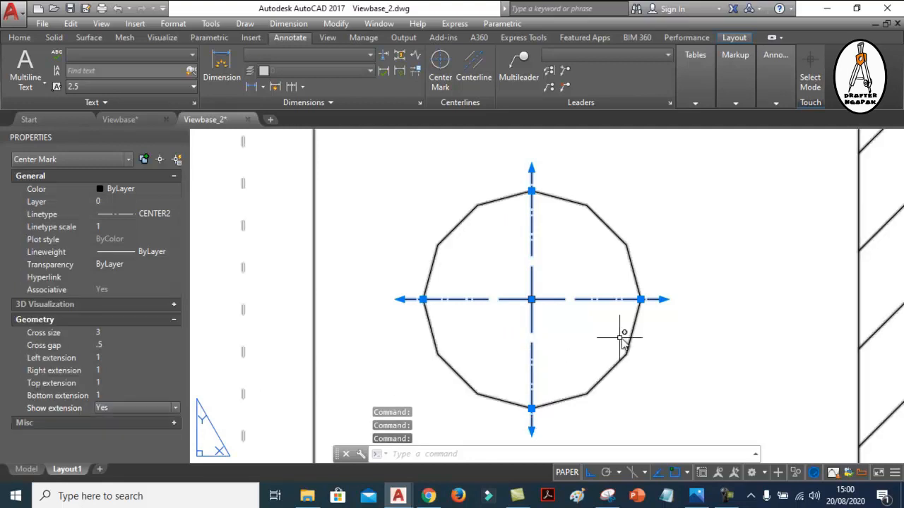
key("Escape")
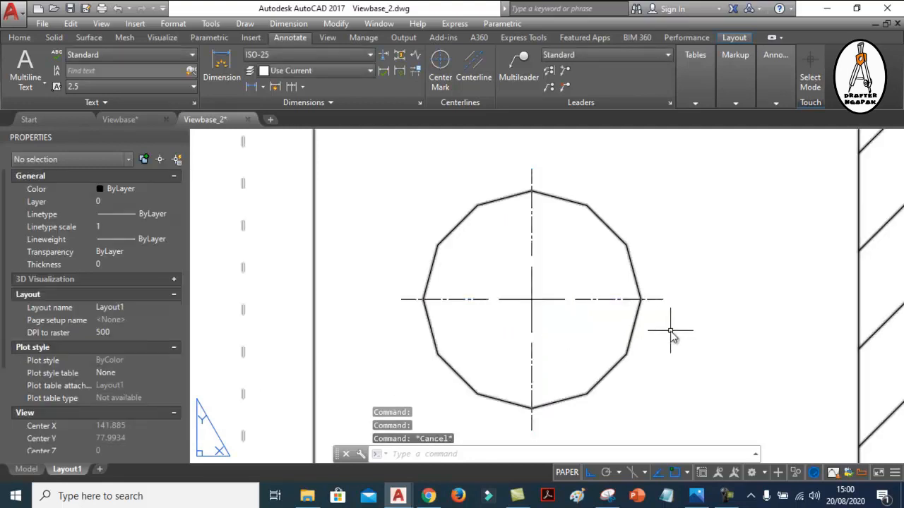
Set the section B-B center mark's linetype scale to 2
left_click(611, 305)
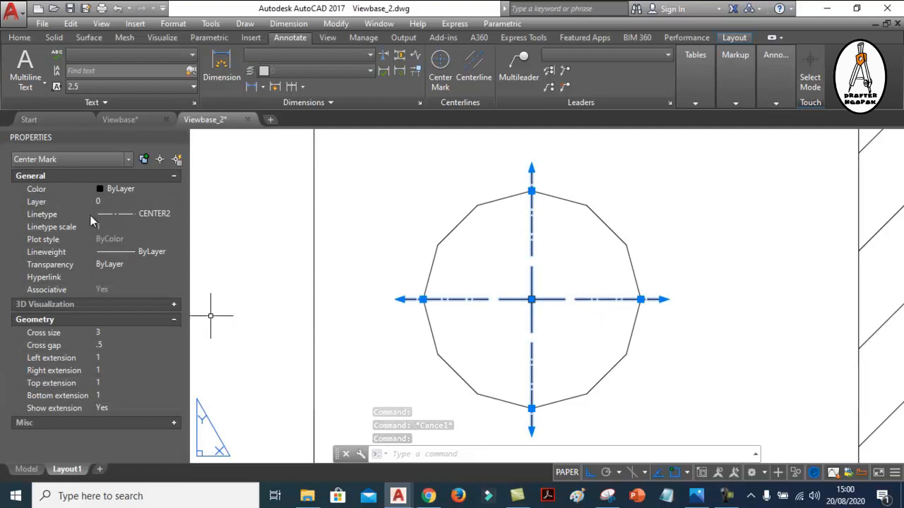
left_click(111, 226)
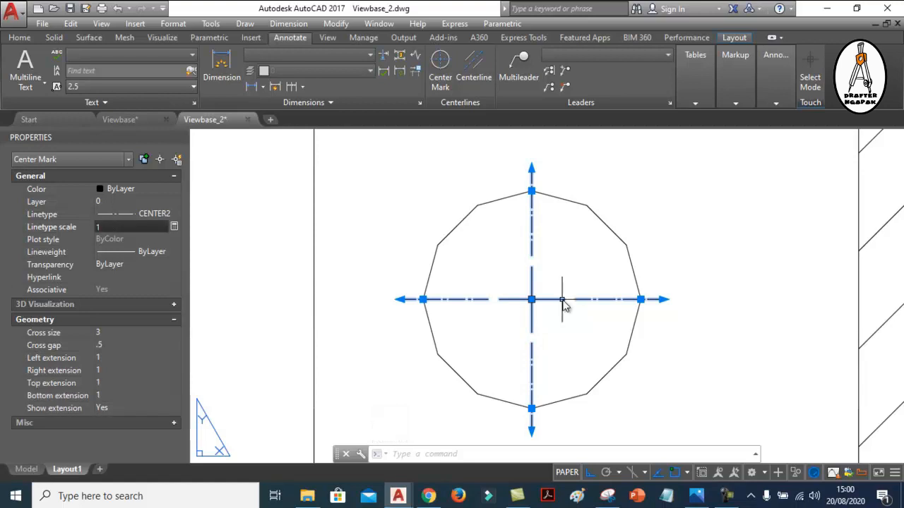
scroll(621, 304, "up", 4)
scroll(639, 300, "down", 4)
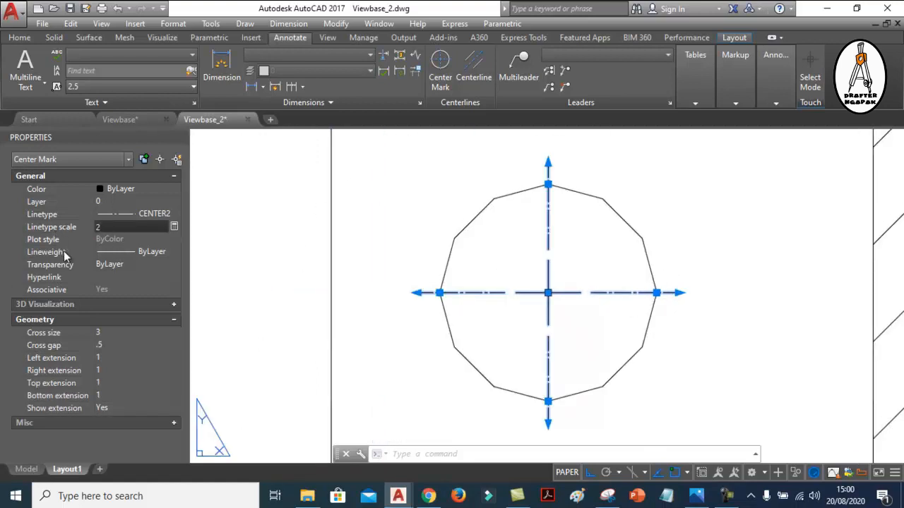
key("Return")
key("Escape")
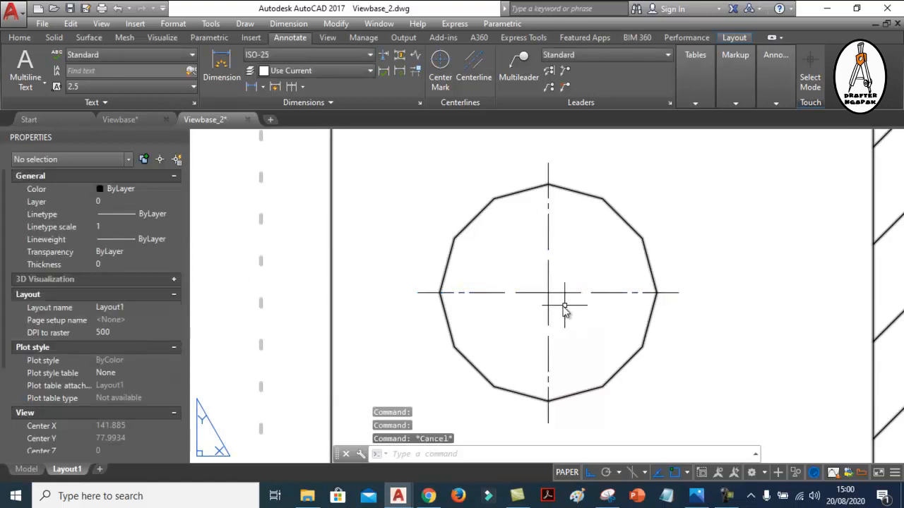
scroll(529, 311, "down", 4)
scroll(559, 323, "up", 4)
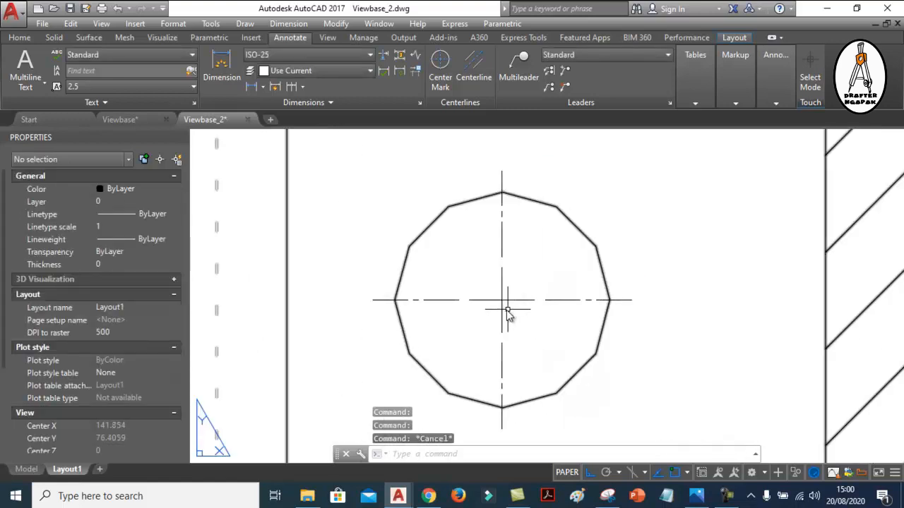
Try to stretch the section B-B center mark's extension on the hatched side to 3 with its grip
left_click(516, 304)
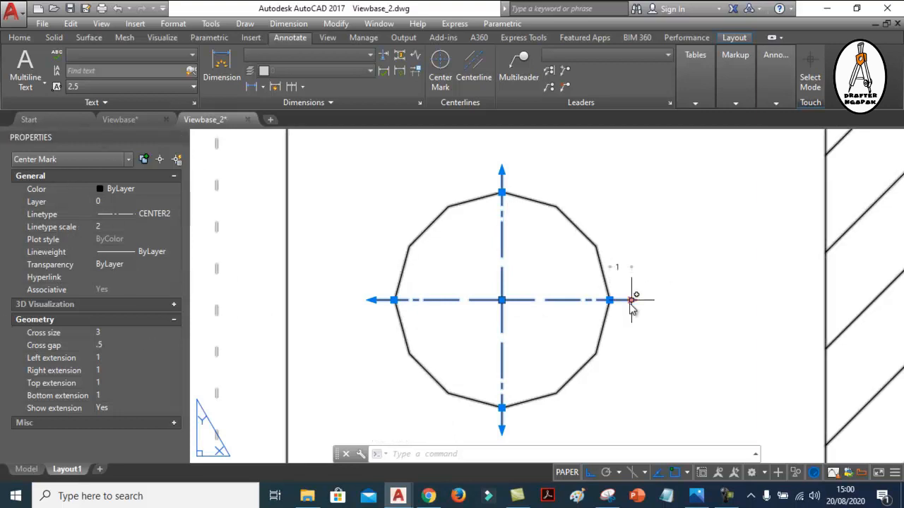
left_click(631, 300)
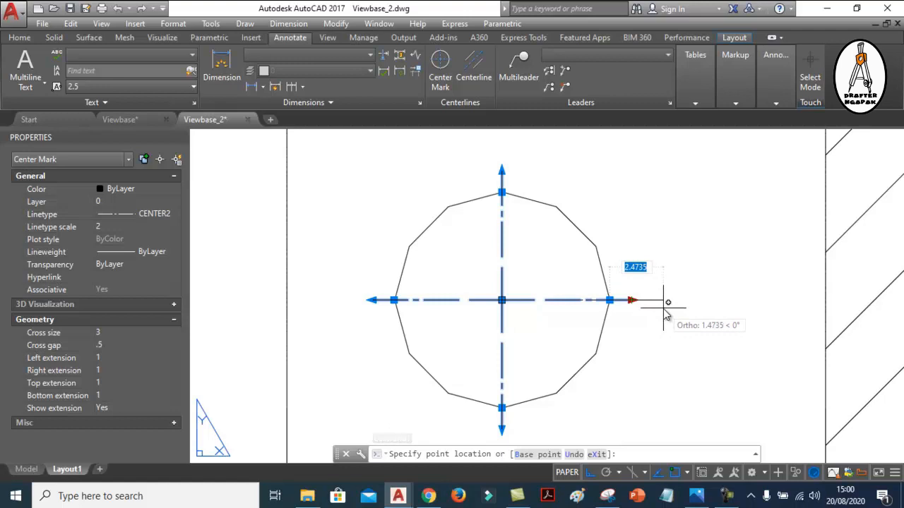
type("3")
key("Return")
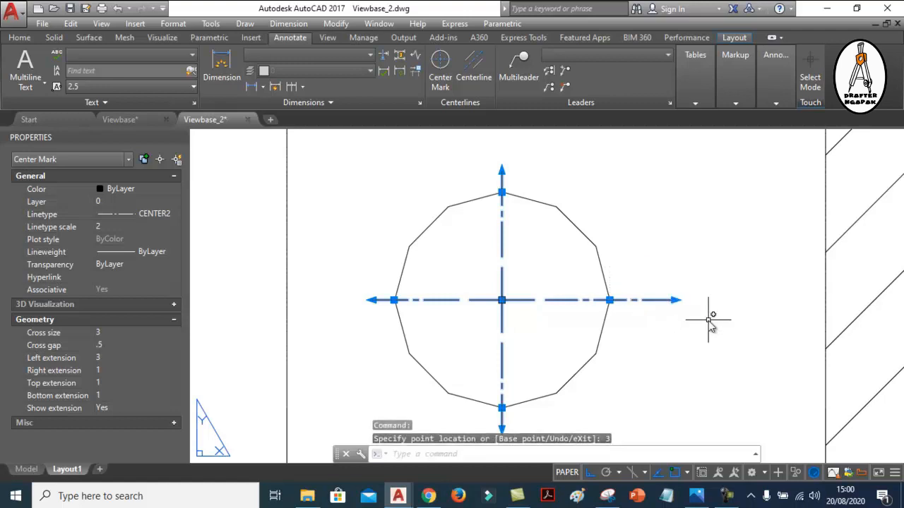
left_click(369, 300)
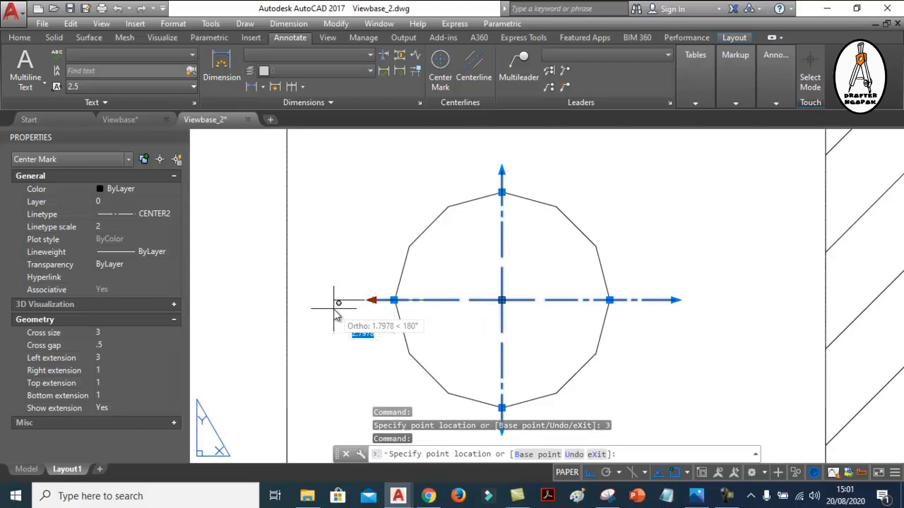
key("Escape")
key("Escape")
key("Escape")
Undo the grip stretch of the section B-B center mark's extension
left_click(593, 275)
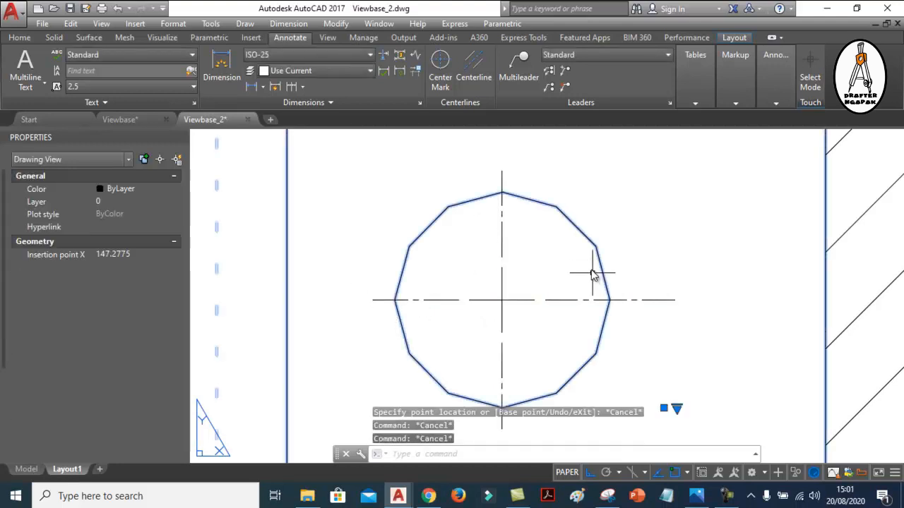
key("ctrl+z")
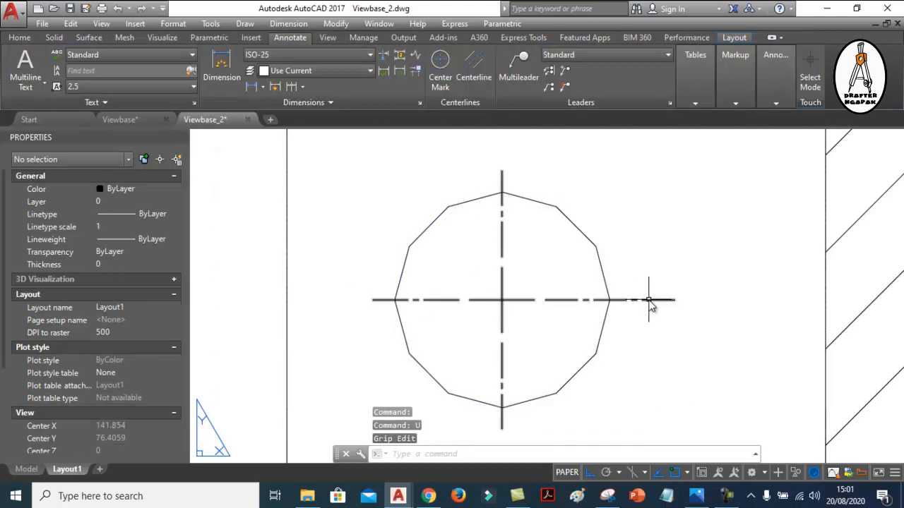
key("Return")
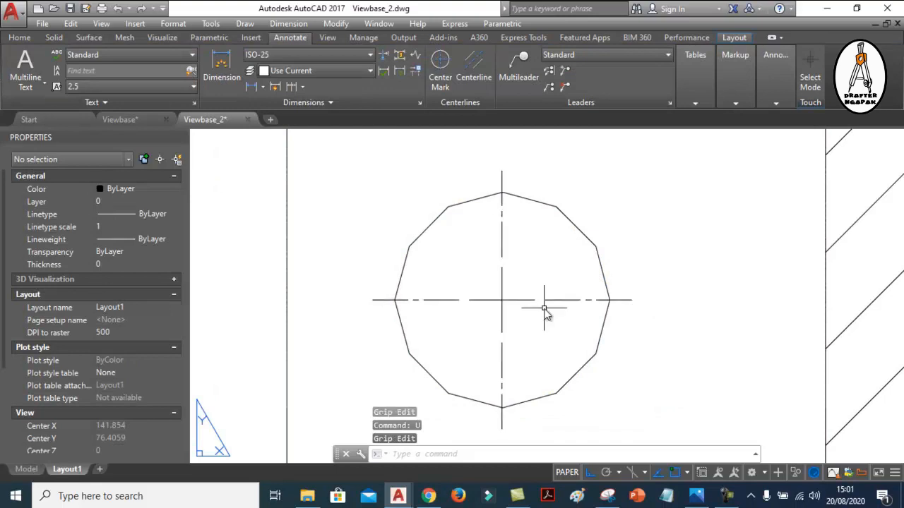
Examine the section B-B center mark's grips and properties in relation to its circle and drawing view
left_click(531, 302)
left_click(516, 305)
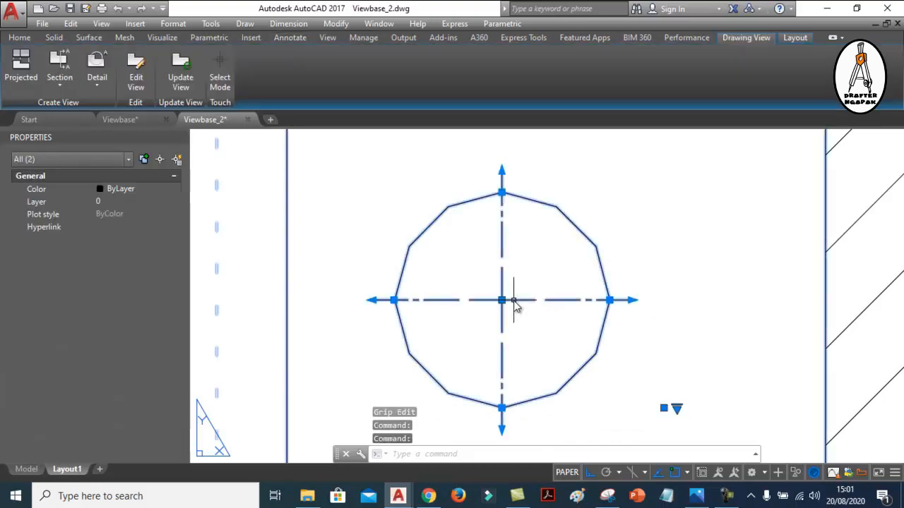
key("Escape")
left_click(516, 303)
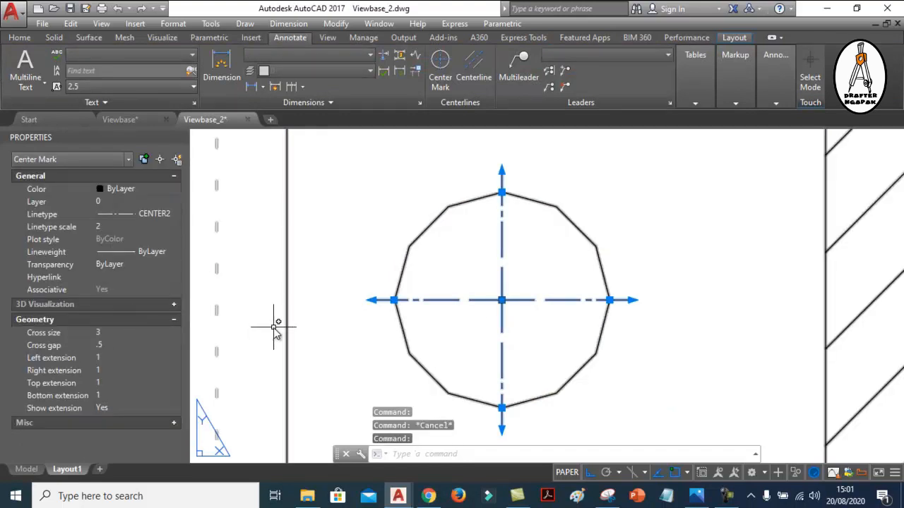
left_click(412, 245)
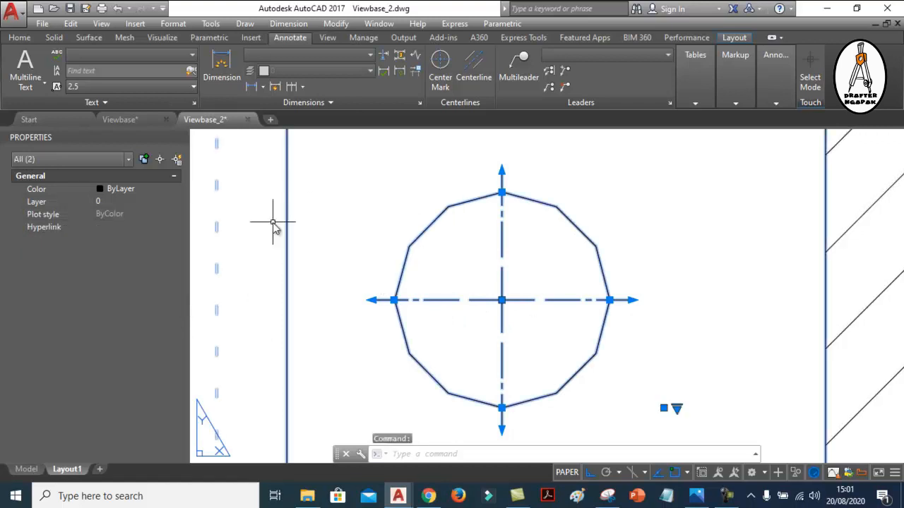
scroll(487, 285, "down", 5)
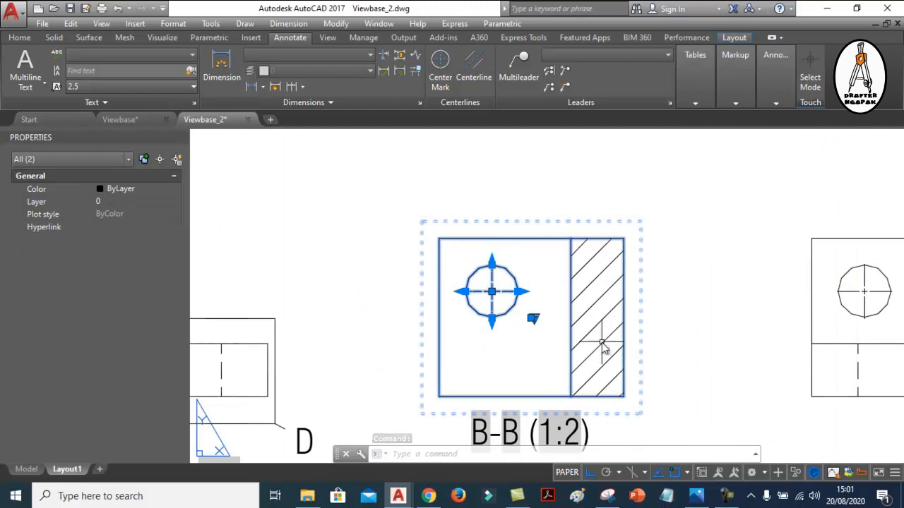
scroll(492, 289, "up", 4)
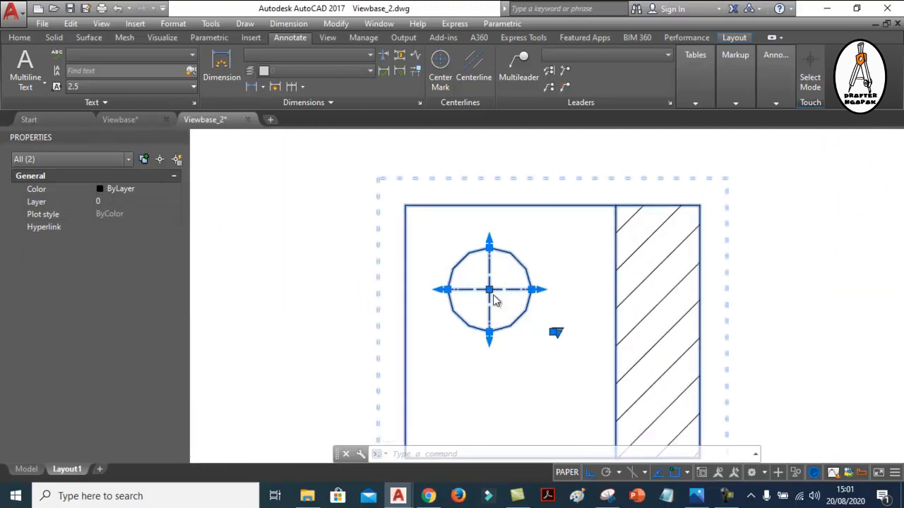
scroll(528, 303, "down", 3)
scroll(526, 307, "up", 2)
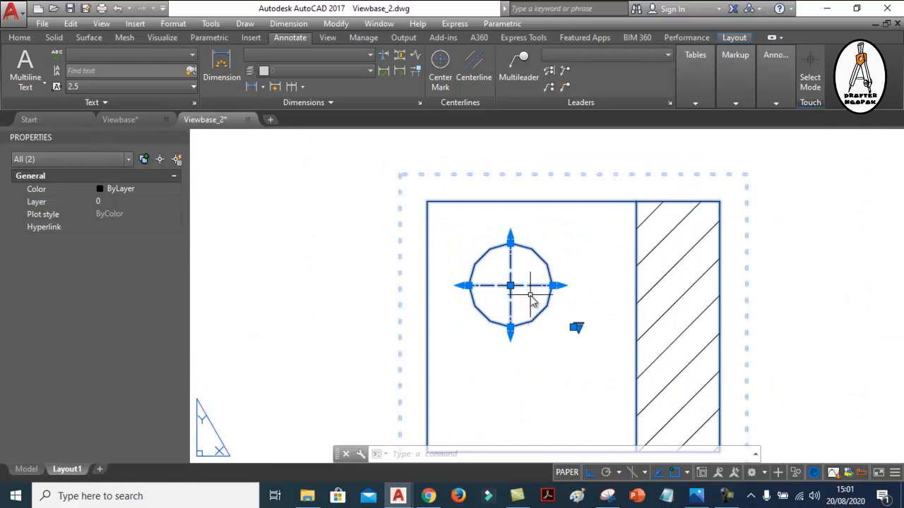
key("Escape")
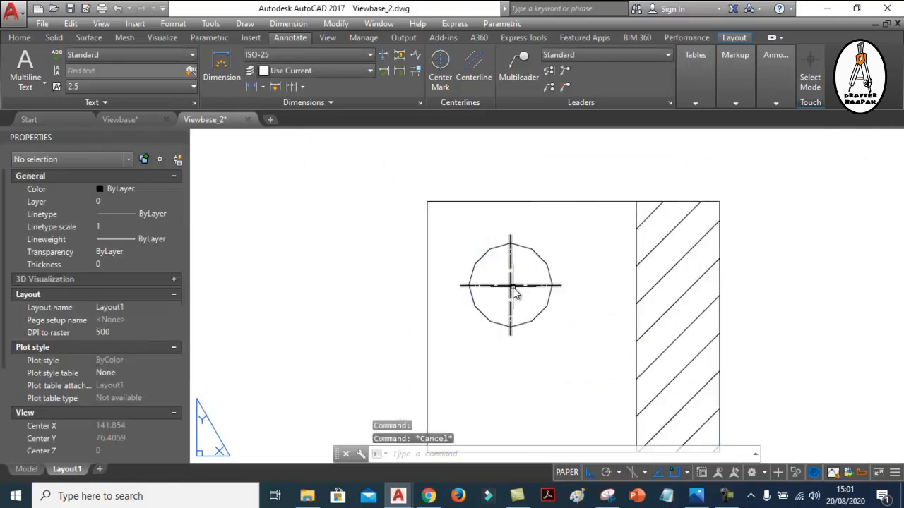
left_click(513, 292)
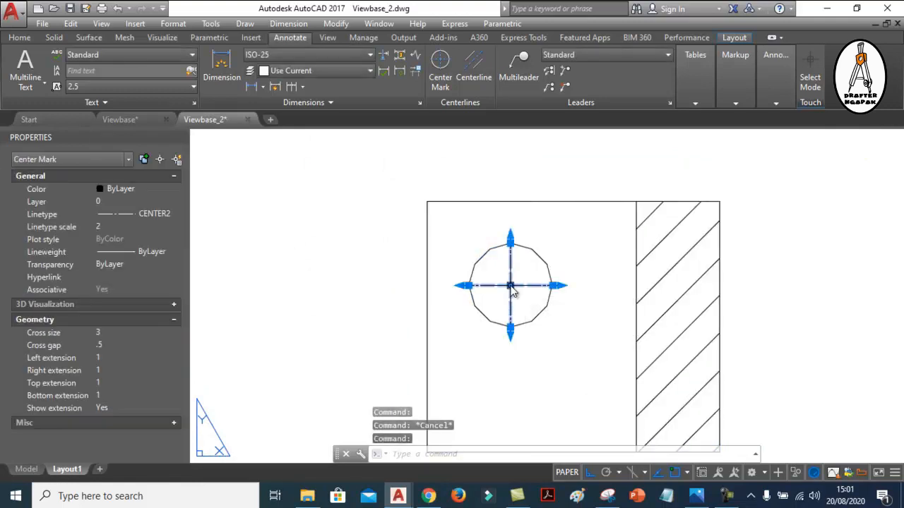
mouse_move(513, 292)
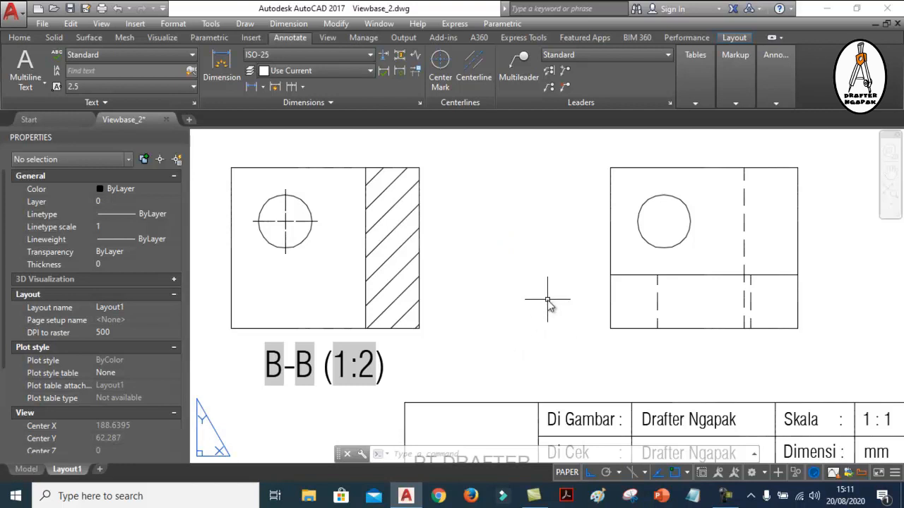
Add a center mark to the circle in the unsectioned view beside section B-B
scroll(549, 304, "down", 5)
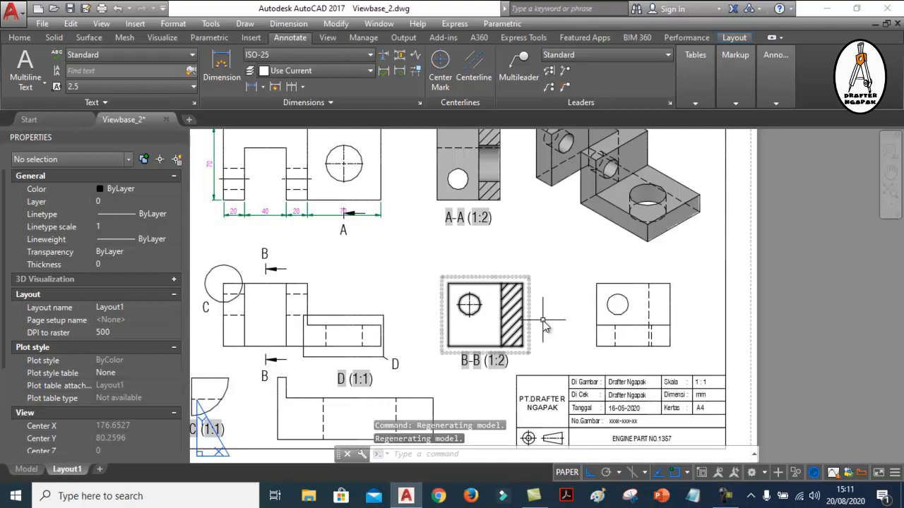
scroll(537, 270, "up", 4)
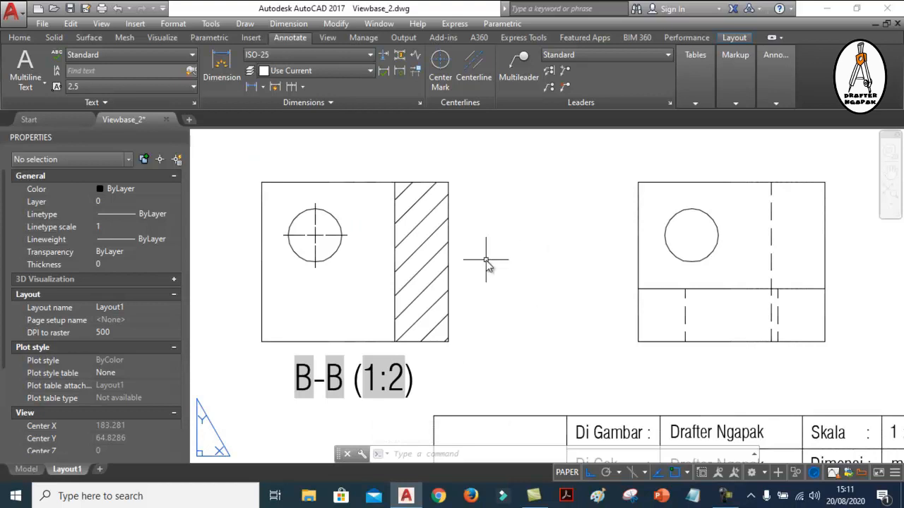
scroll(314, 232, "up", 3)
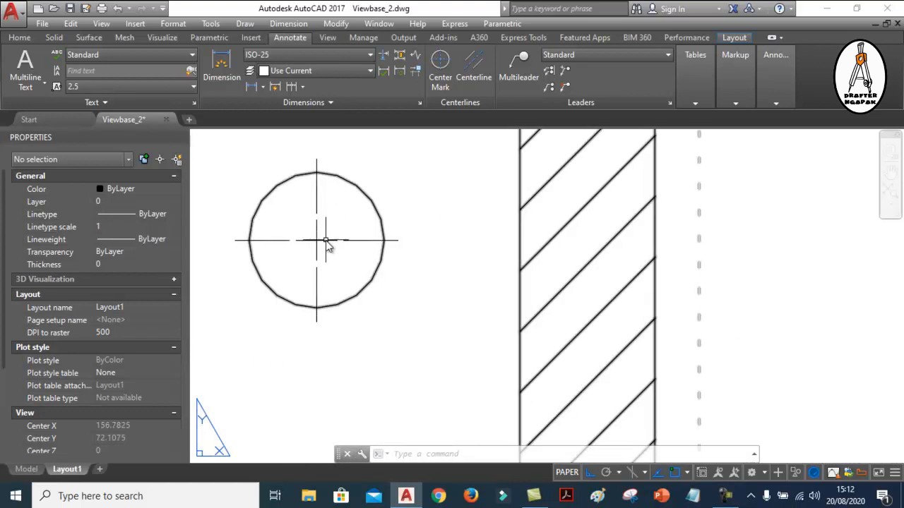
scroll(322, 240, "down", 2)
scroll(323, 251, "down", 2)
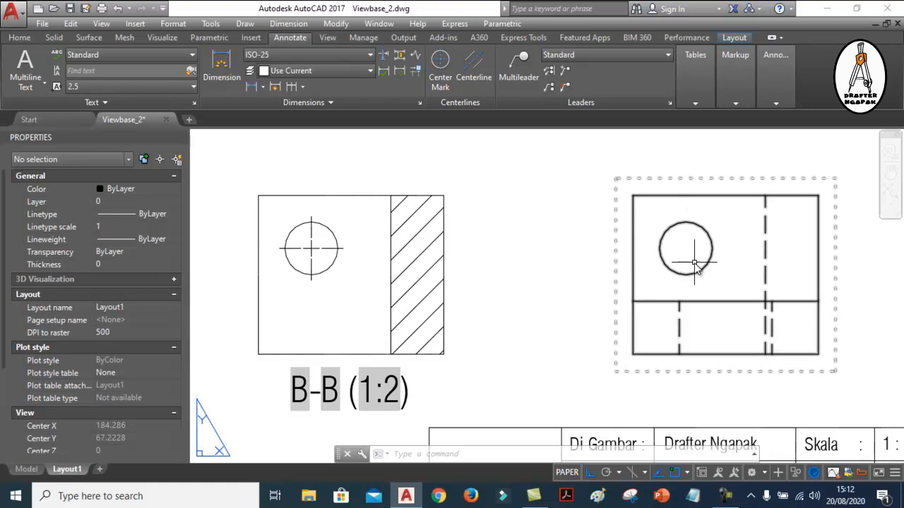
left_click(442, 70)
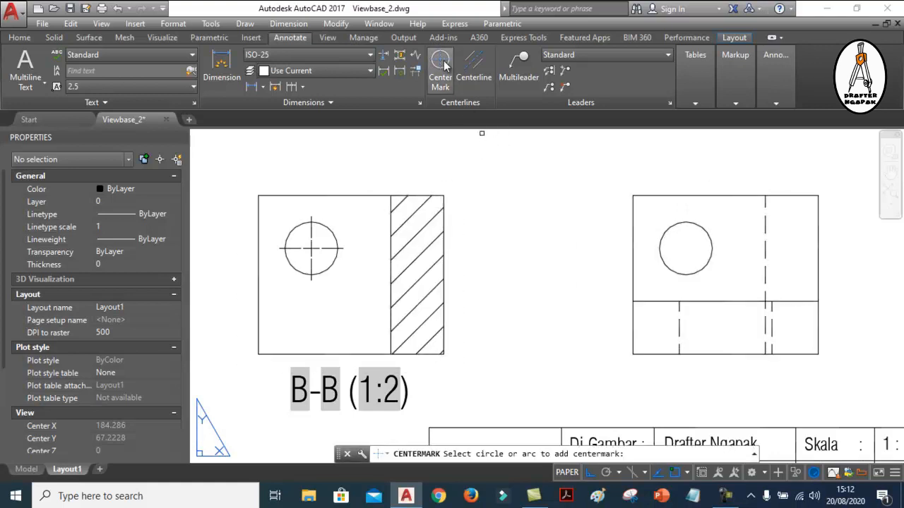
left_click(702, 232)
key("Return")
scroll(600, 318, "down", 1)
scroll(467, 277, "up", 1)
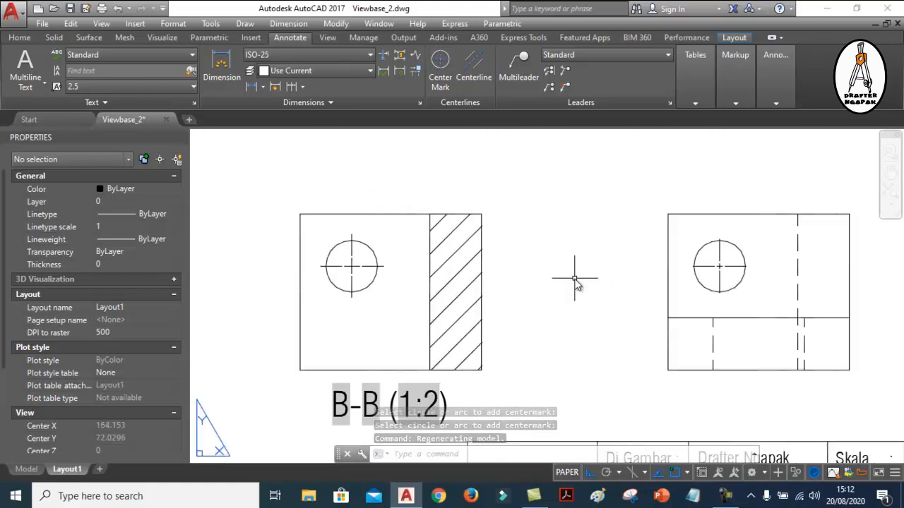
Match the properties of the section B-B center mark onto the center mark in the neighbouring unsectioned view
scroll(746, 275, "up", 5)
scroll(708, 267, "down", 5)
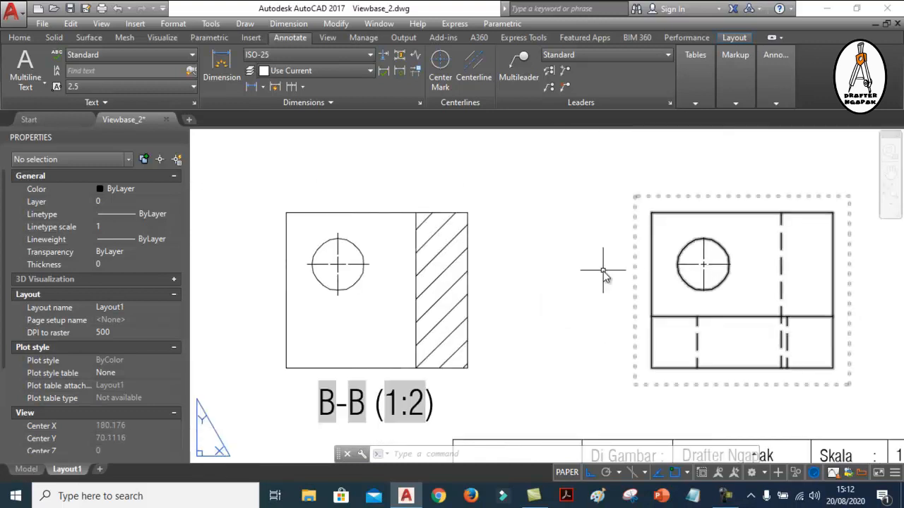
scroll(350, 275, "up", 2)
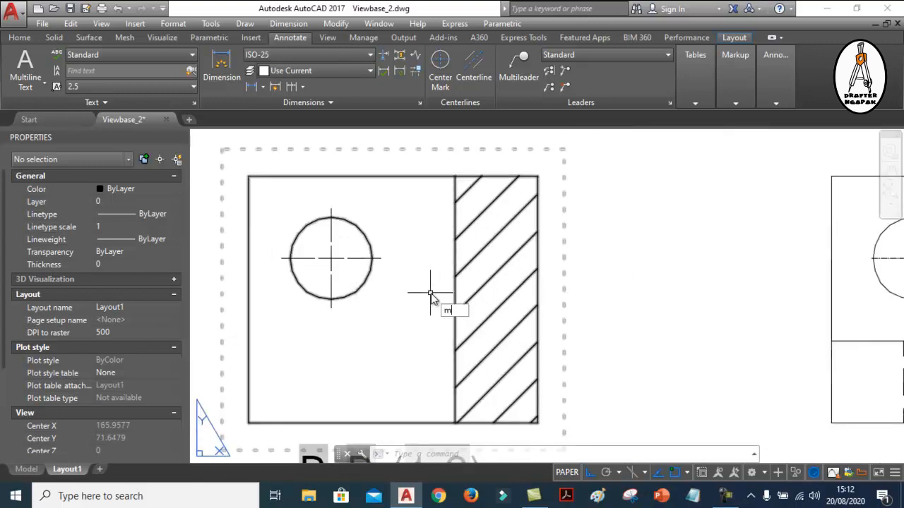
type("a")
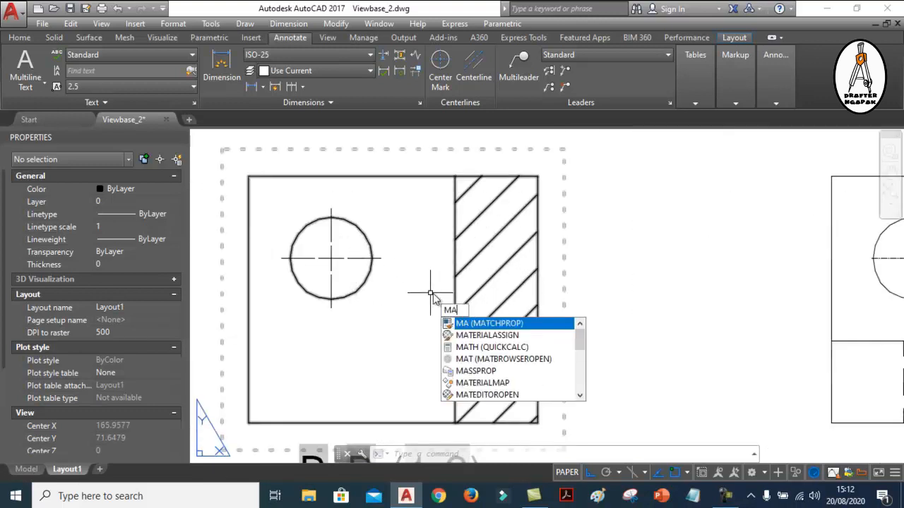
left_click(502, 324)
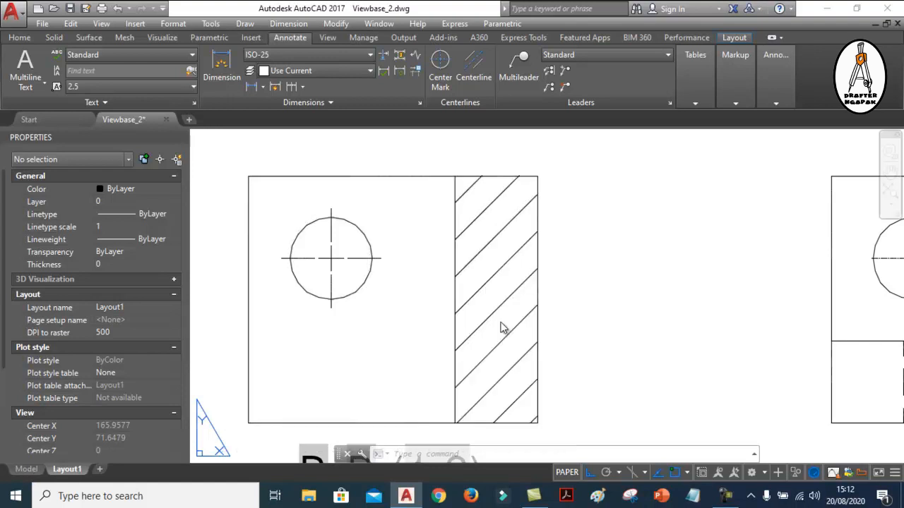
left_click(358, 262)
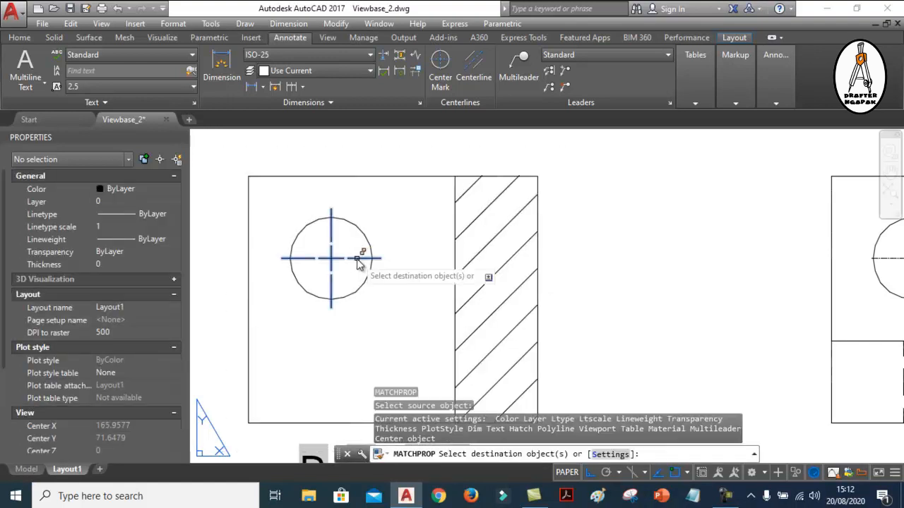
scroll(342, 259, "down", 3)
scroll(568, 265, "up", 5)
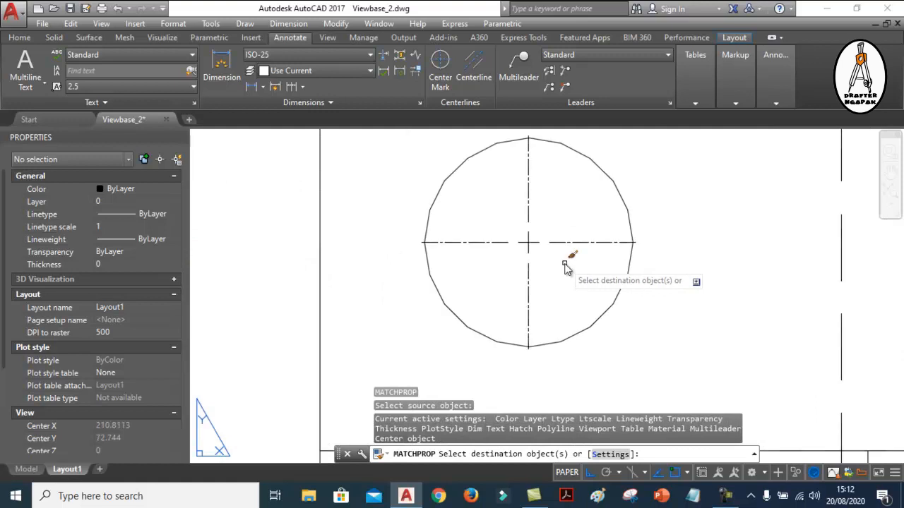
key("Return")
scroll(619, 266, "down", 6)
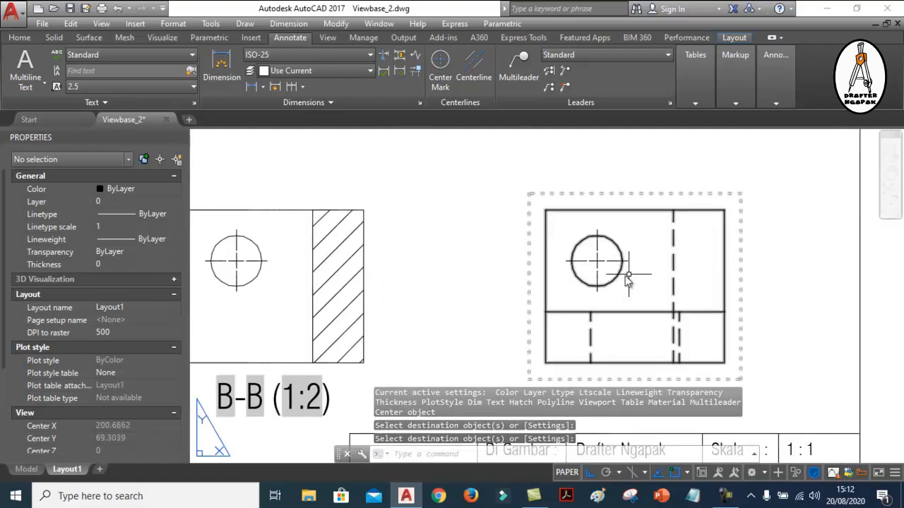
Switch to the Viewbase drawing and examine the centerlines of the holes in the top view against the isometric view
middle_click_drag(450, 272, 529, 274)
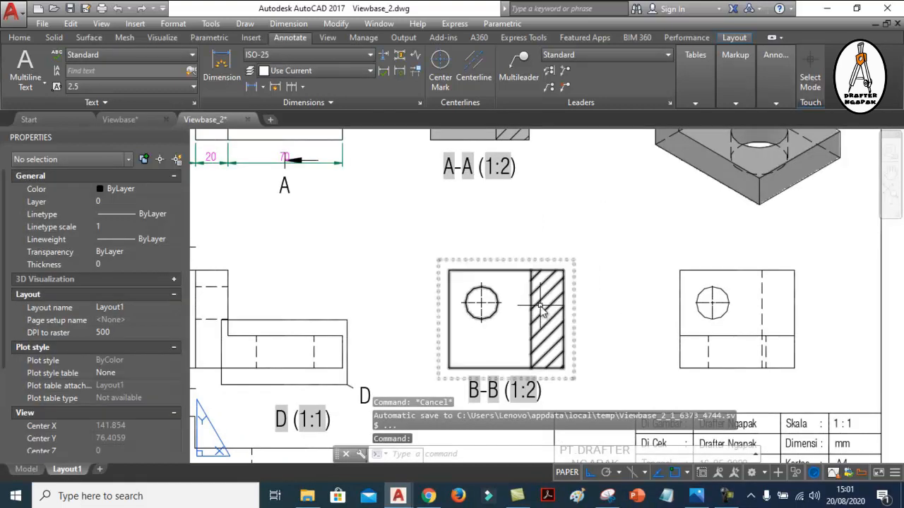
scroll(547, 317, "down", 3)
middle_click_drag(512, 239, 523, 255)
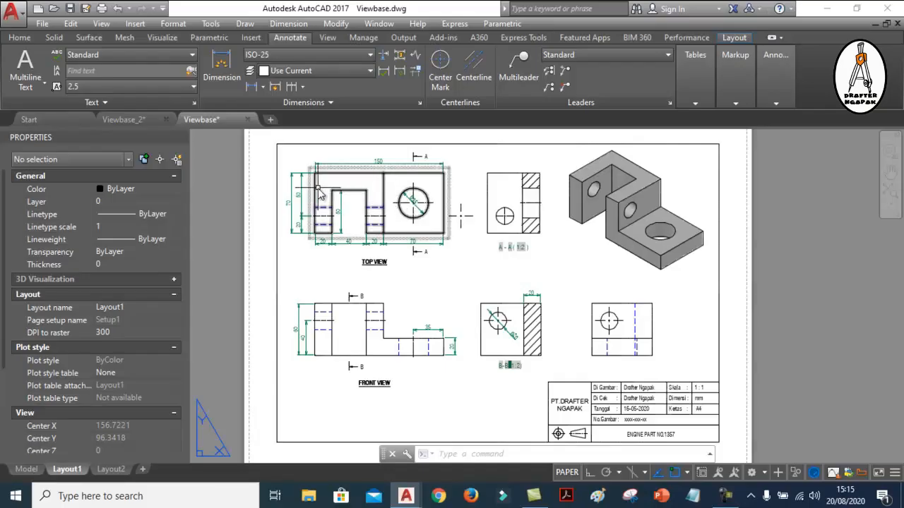
scroll(323, 212, "up", 5)
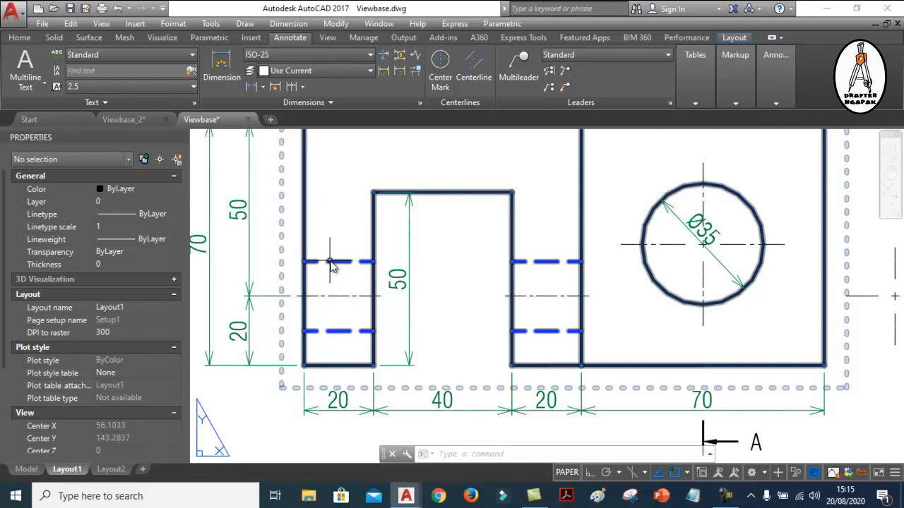
scroll(332, 266, "down", 2)
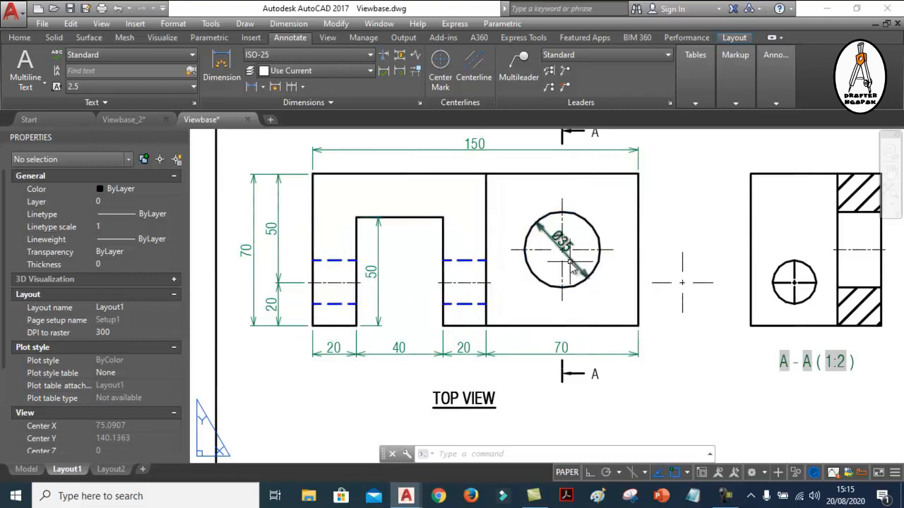
scroll(335, 292, "up", 2)
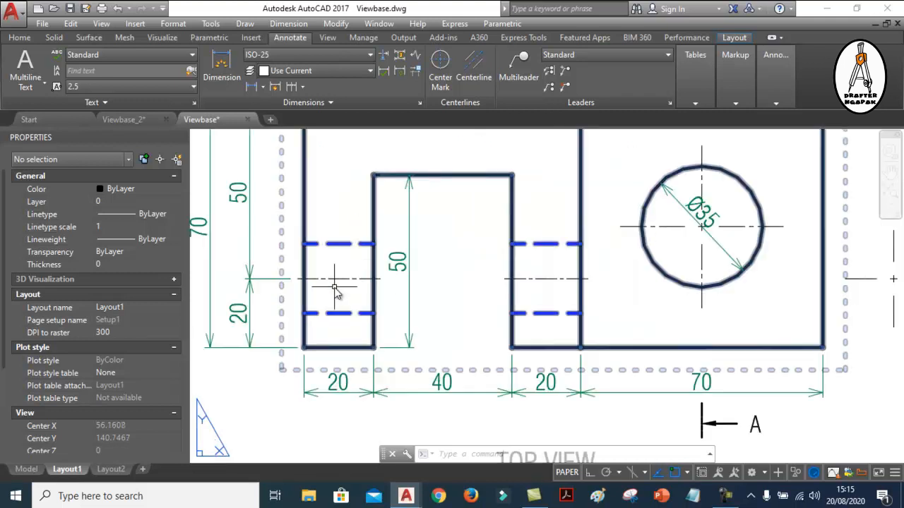
scroll(328, 281, "down", 3)
scroll(848, 248, "up", 5)
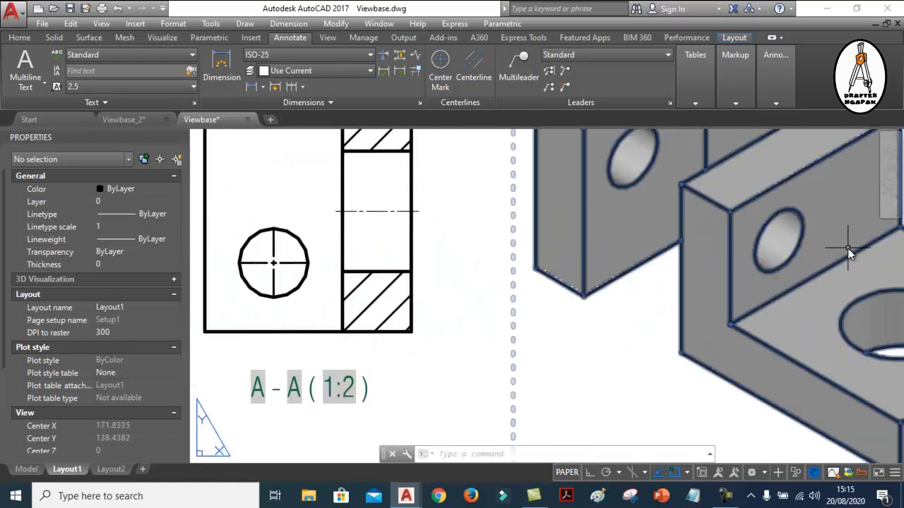
scroll(791, 248, "down", 4)
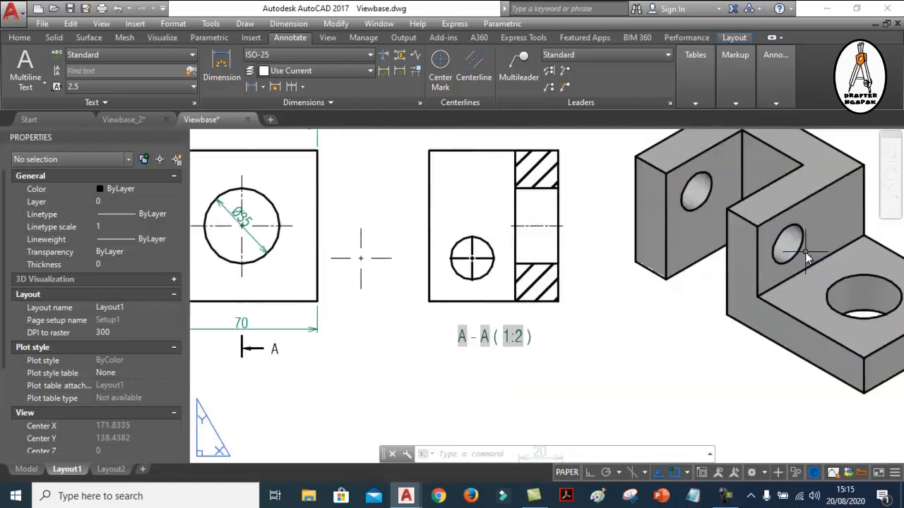
scroll(280, 251, "up", 4)
scroll(322, 254, "up", 3)
scroll(373, 262, "down", 5)
scroll(376, 244, "down", 4)
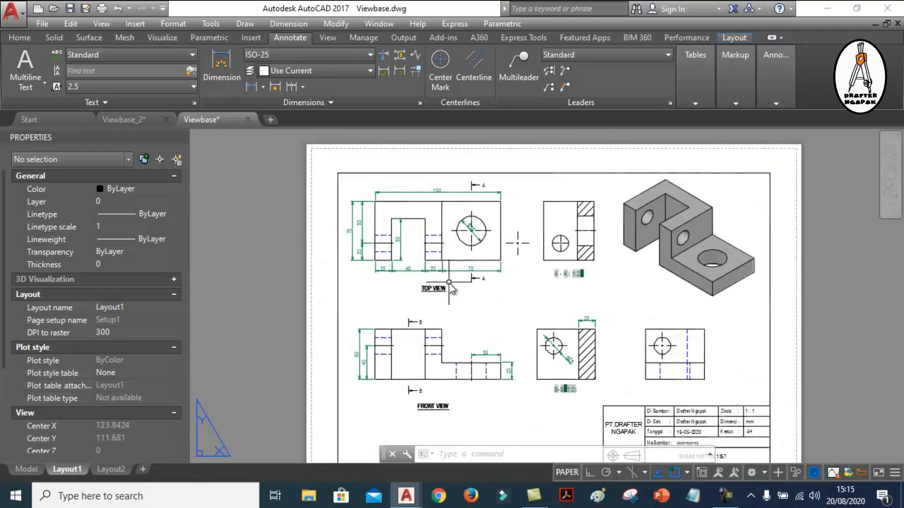
Examine the centerline through the cut hole in section A-A of the Viewbase drawing
scroll(633, 324, "up", 5)
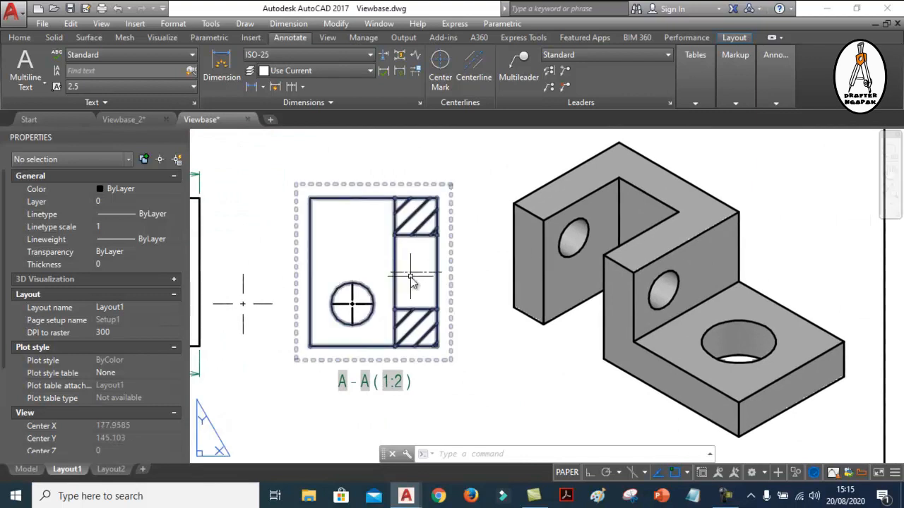
middle_click_drag(412, 266, 425, 263)
scroll(418, 278, "up", 4)
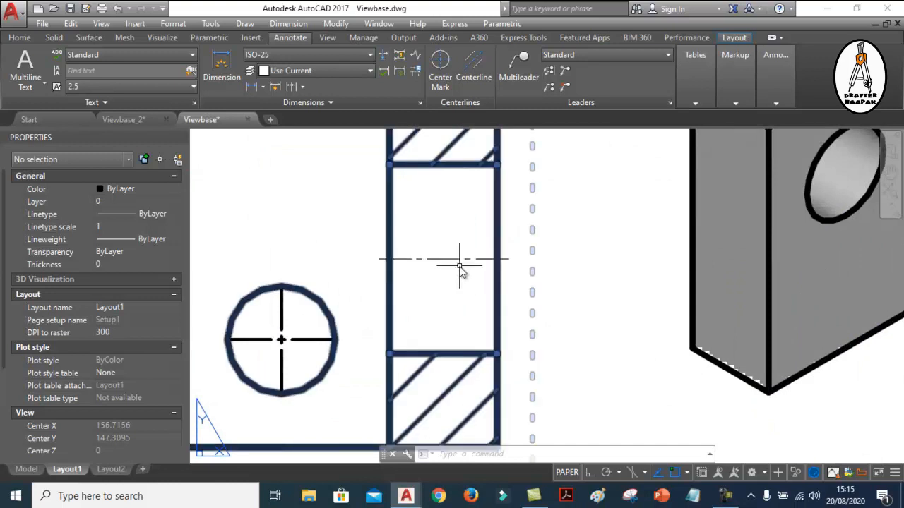
scroll(528, 263, "down", 4)
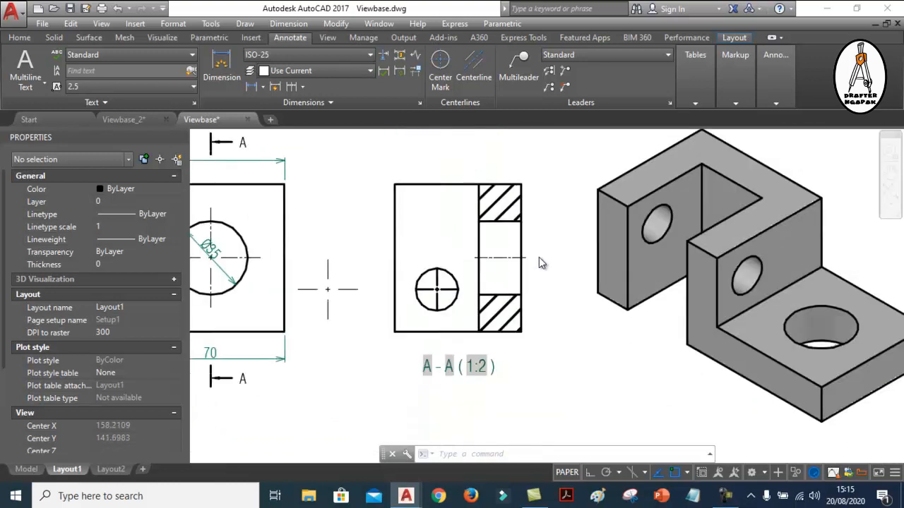
middle_click_drag(531, 223, 532, 225)
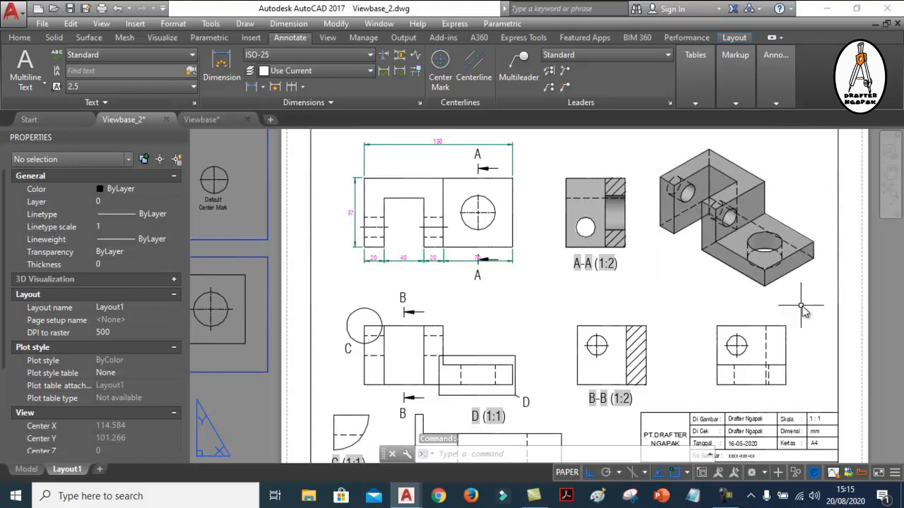
In Viewbase_2, edit section view A-A so it is displayed with visible lines only
scroll(613, 168, "up", 2)
left_click(598, 191)
left_click(137, 79)
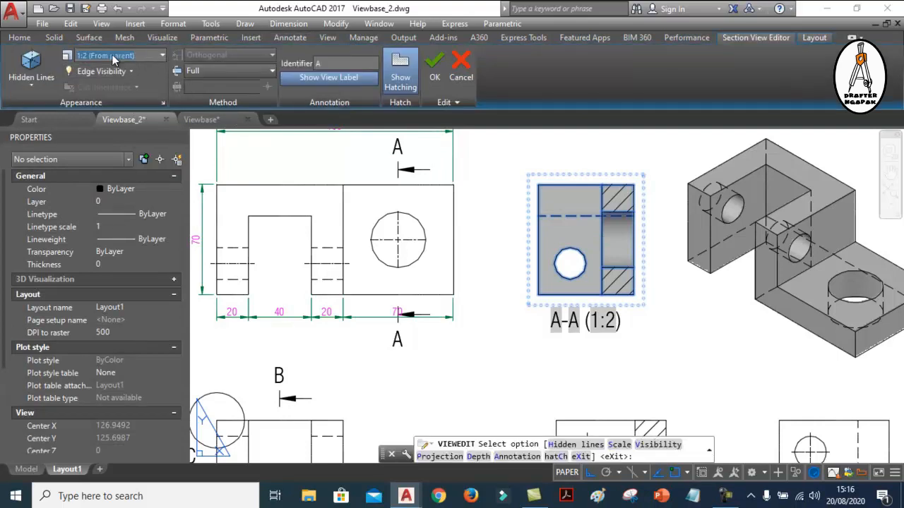
left_click(29, 84)
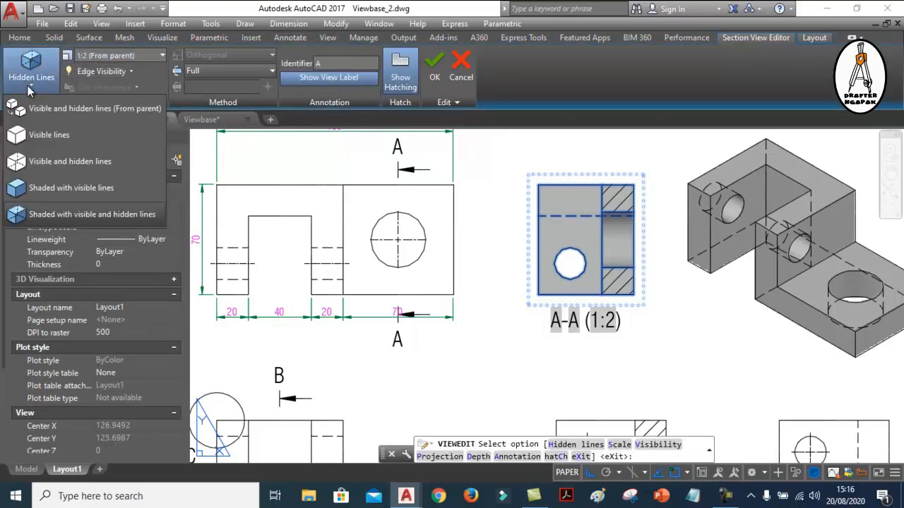
left_click(37, 162)
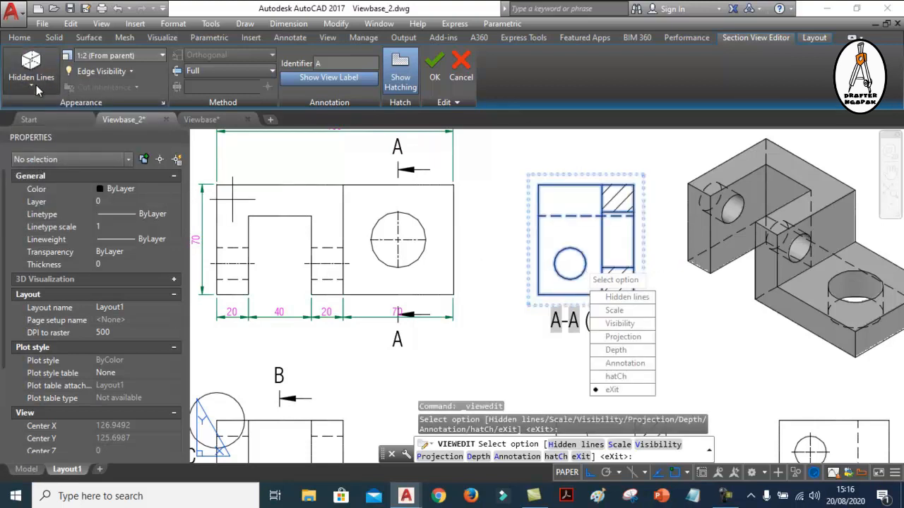
left_click(36, 85)
left_click(38, 135)
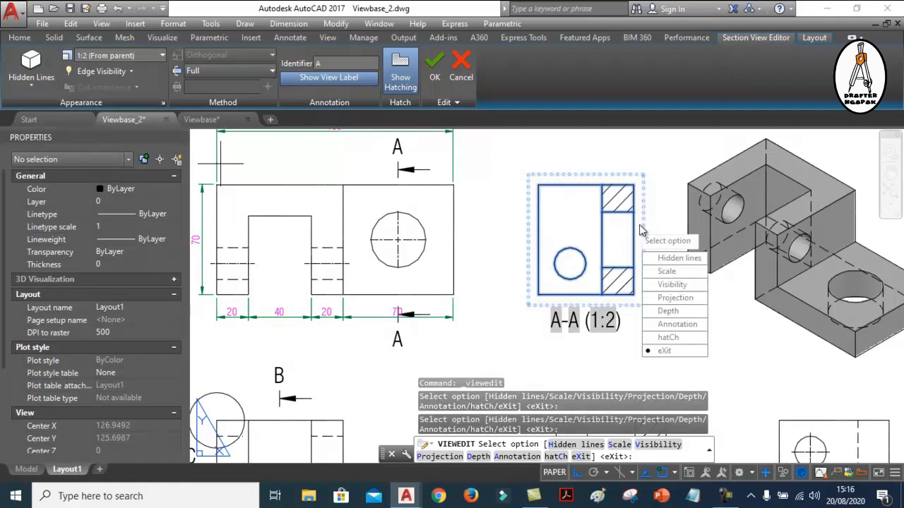
key("Escape")
scroll(650, 302, "down", 3)
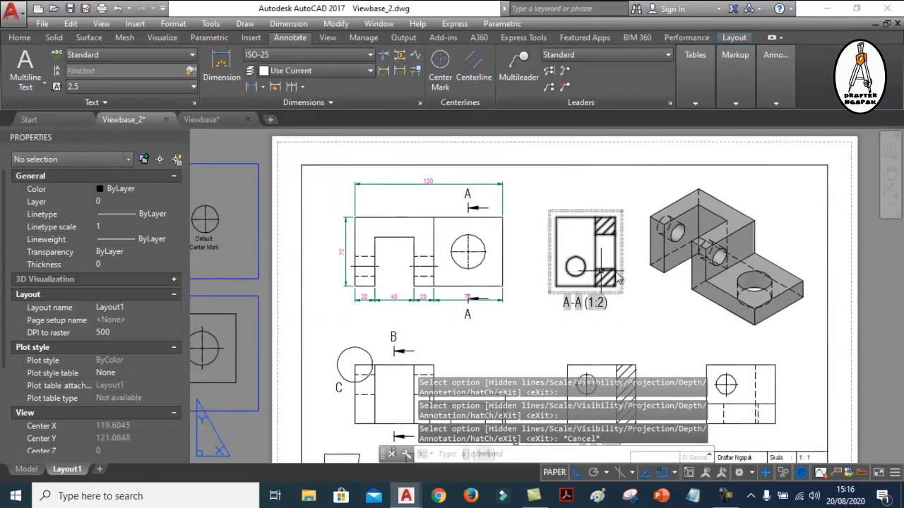
Add a centerline between the two horizontal edges of the cut hole in section A-A
scroll(610, 259, "up", 3)
middle_click_drag(616, 243, 614, 253)
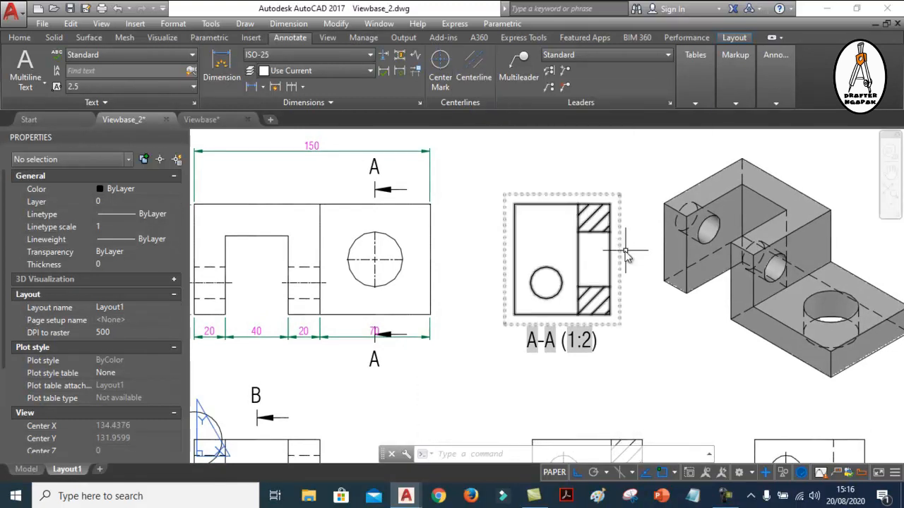
middle_click_drag(631, 238, 607, 239)
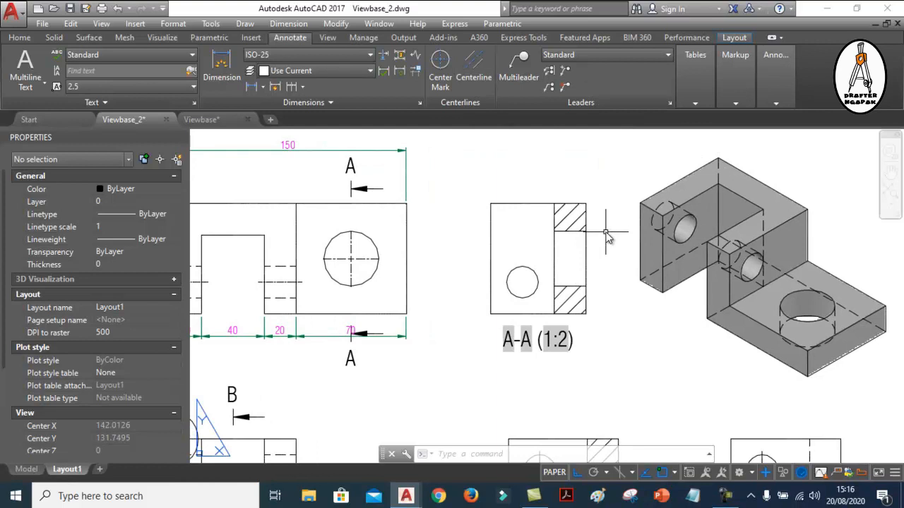
scroll(593, 200, "up", 2)
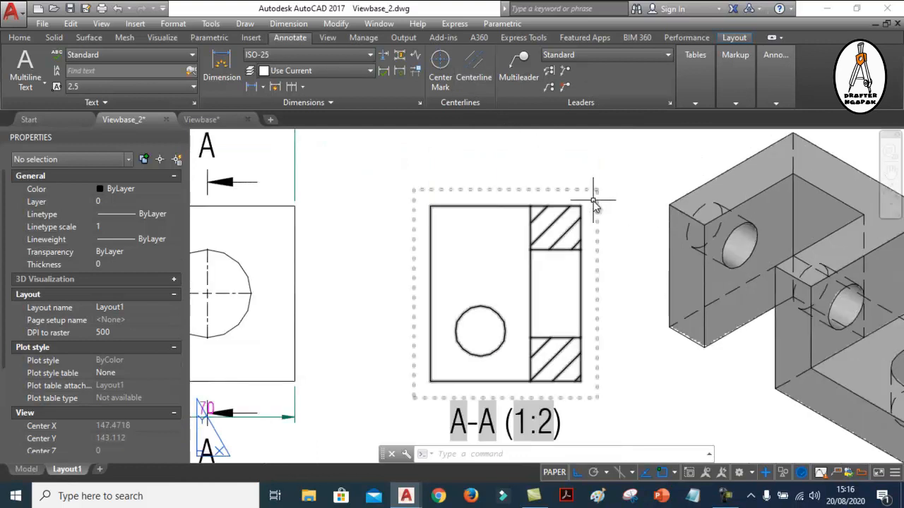
left_click(466, 71)
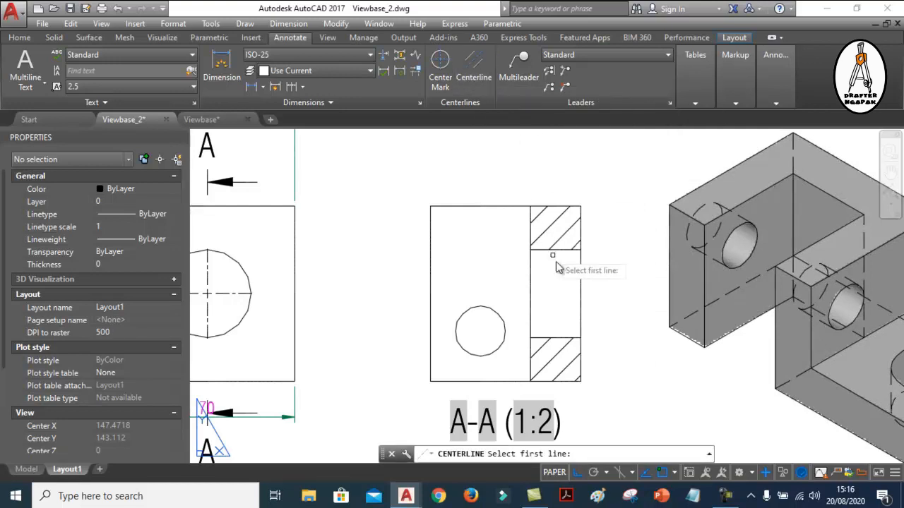
scroll(562, 283, "up", 2)
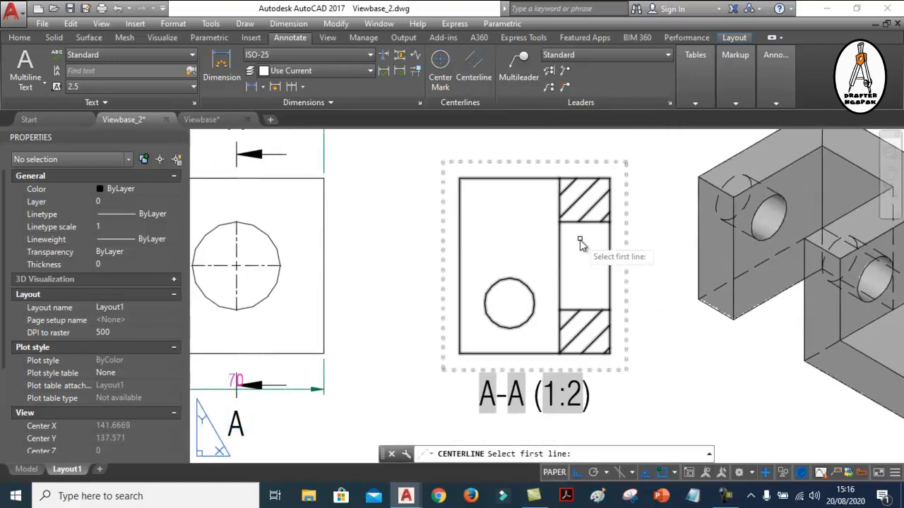
left_click(595, 212)
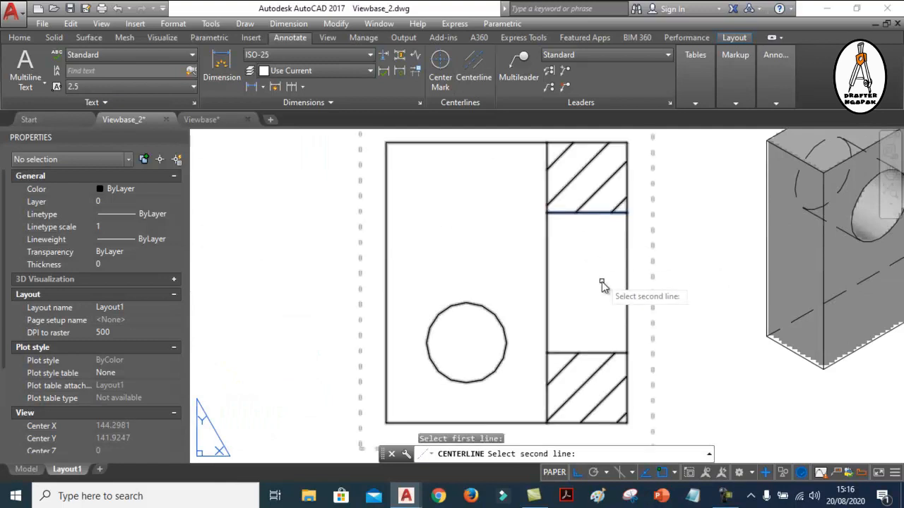
left_click(592, 354)
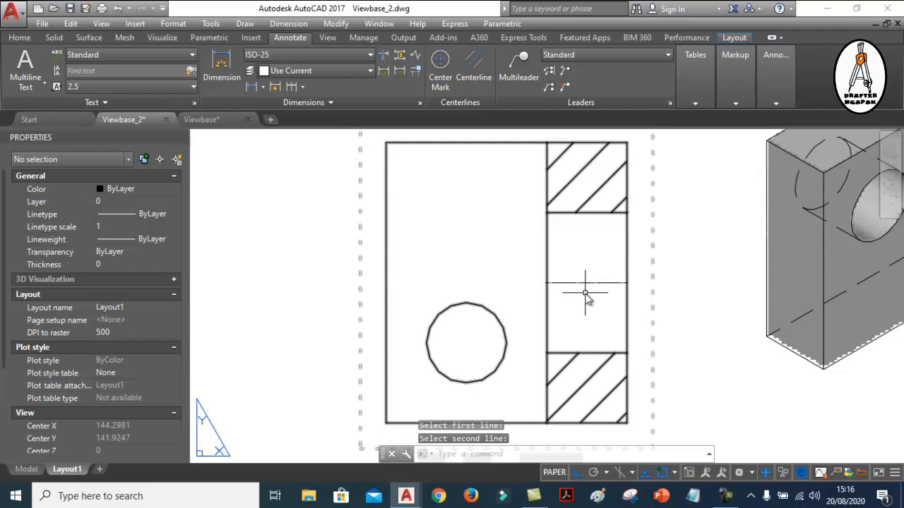
Examine the centerline of the cut hole in section A-A and its linetype, geometry and extension properties
scroll(585, 296, "up", 4)
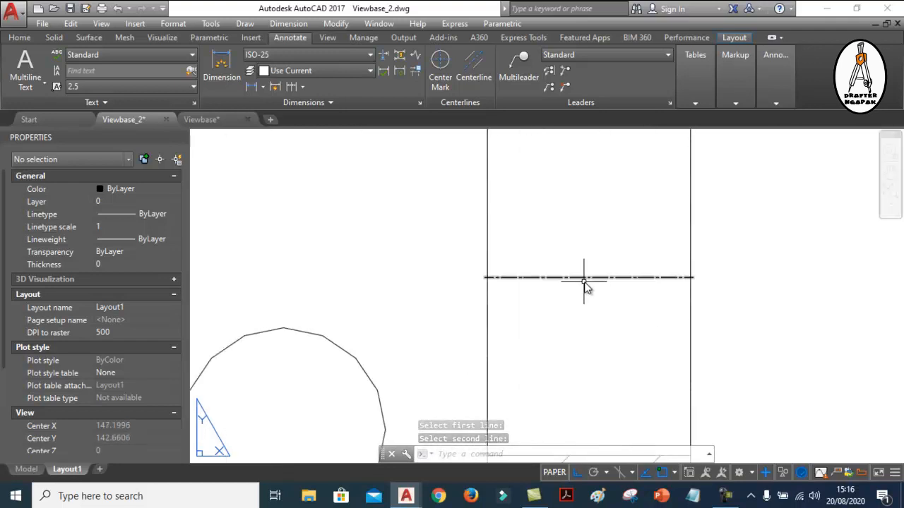
scroll(657, 264, "down", 2)
scroll(657, 260, "down", 2)
scroll(652, 257, "up", 4)
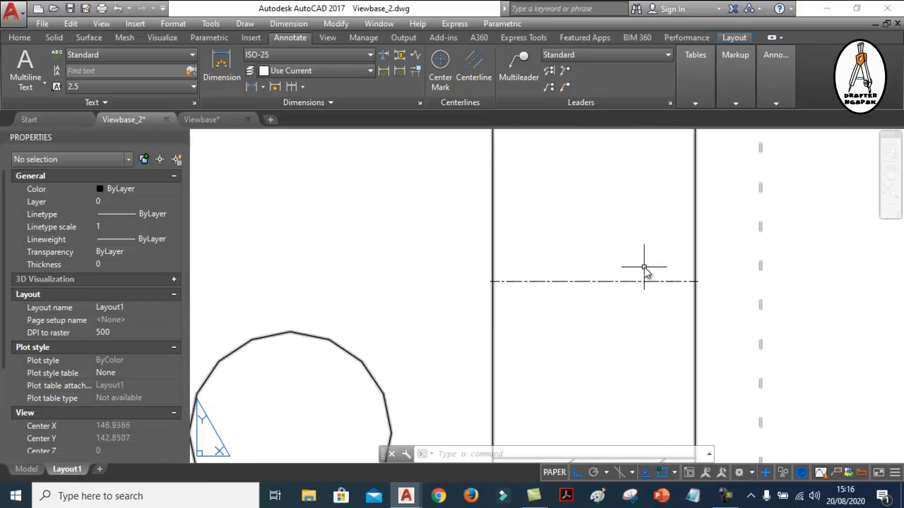
scroll(640, 277, "down", 4)
scroll(614, 302, "up", 2)
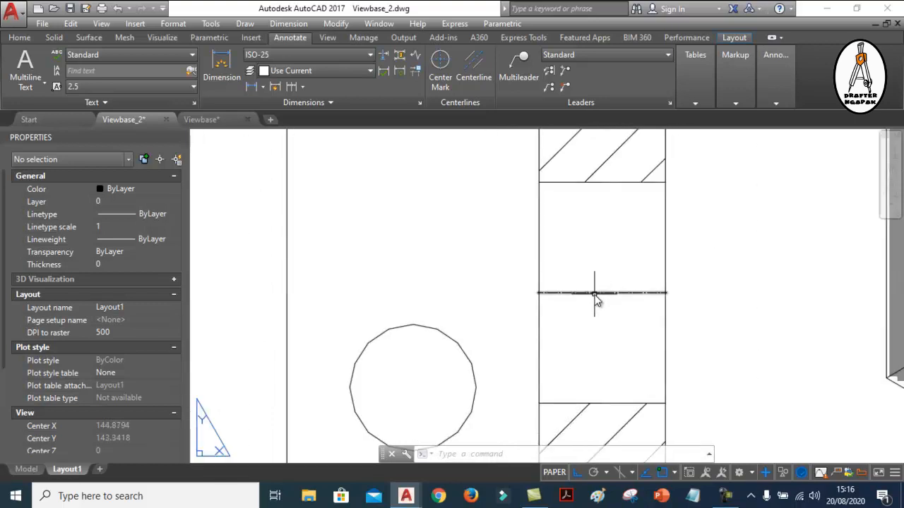
left_click(594, 293)
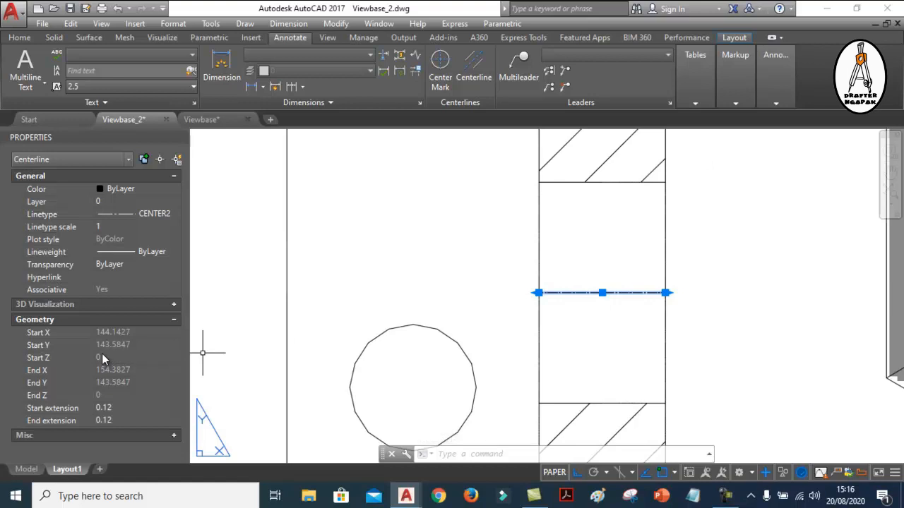
mouse_move(577, 282)
middle_mouse_down()
mouse_move(621, 255)
mouse_move(641, 259)
mouse_move(525, 285)
middle_mouse_up()
scroll(657, 272, "up", 4)
key("Escape")
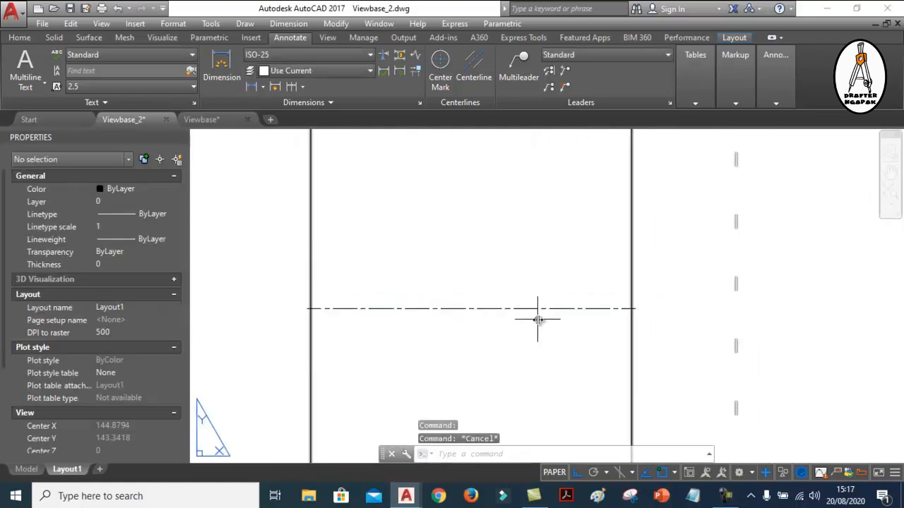
left_click(525, 308)
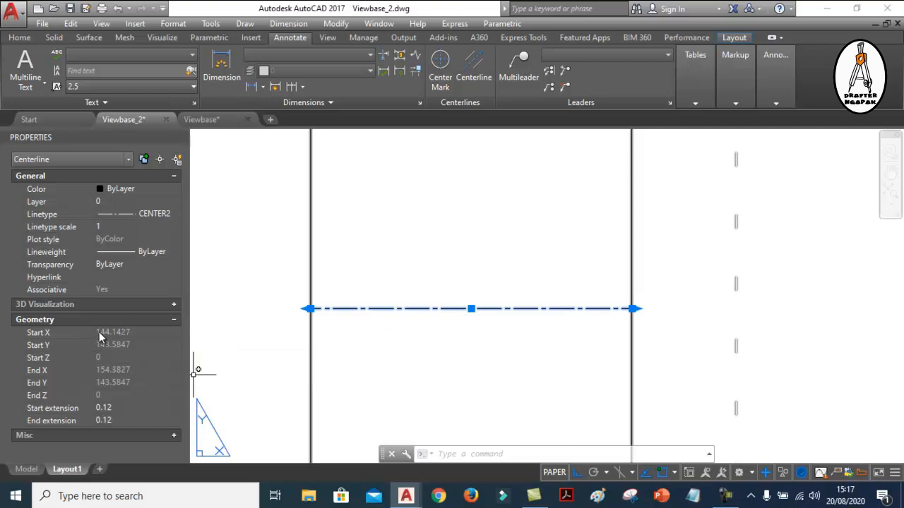
middle_click_drag(347, 307, 428, 273)
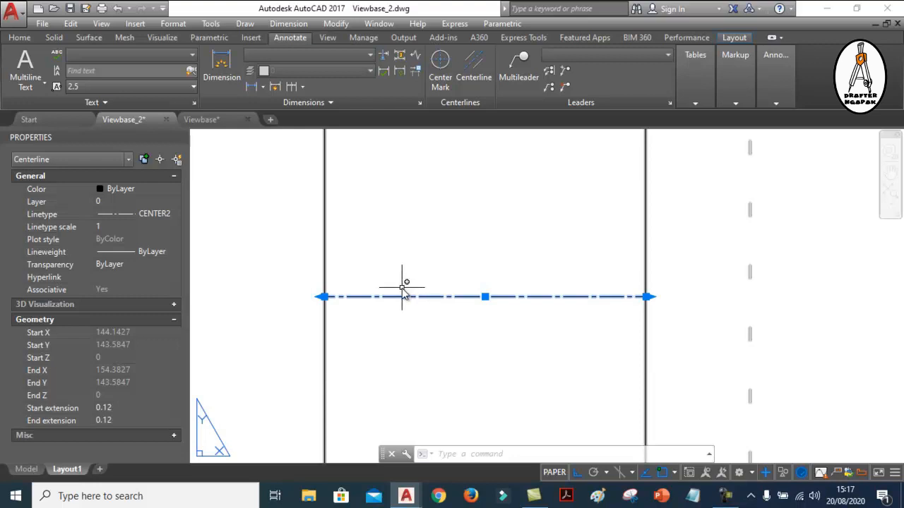
scroll(618, 337, "down", 5)
scroll(581, 319, "up", 2)
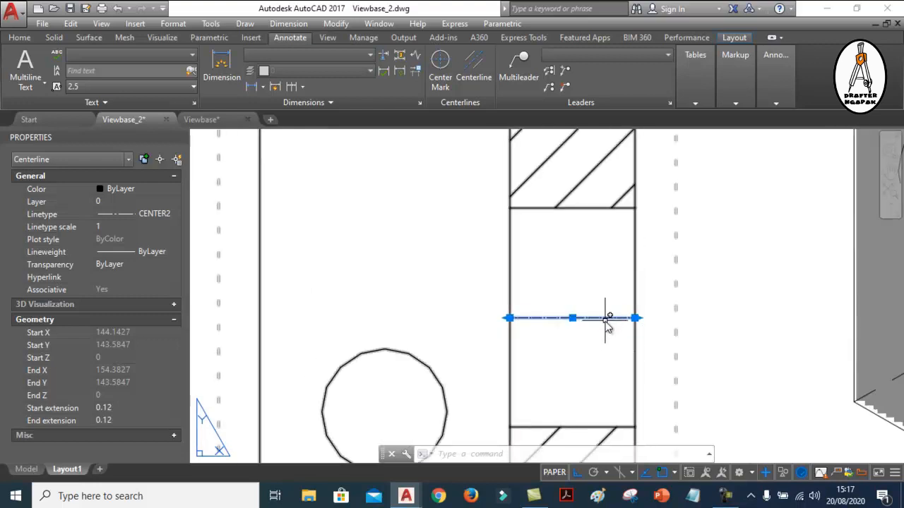
key("Escape")
Set the linetype scale of the cut hole's centerline in section A-A to 3
left_click(580, 318)
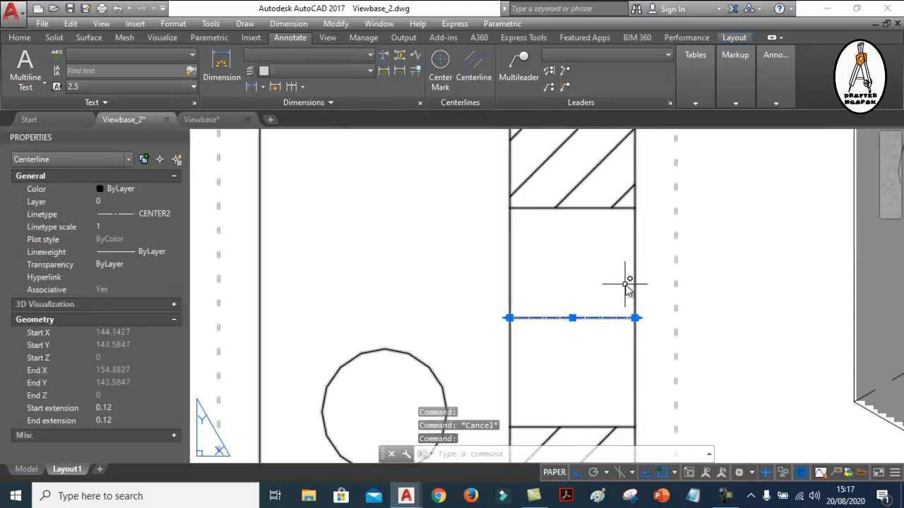
scroll(573, 319, "up", 3)
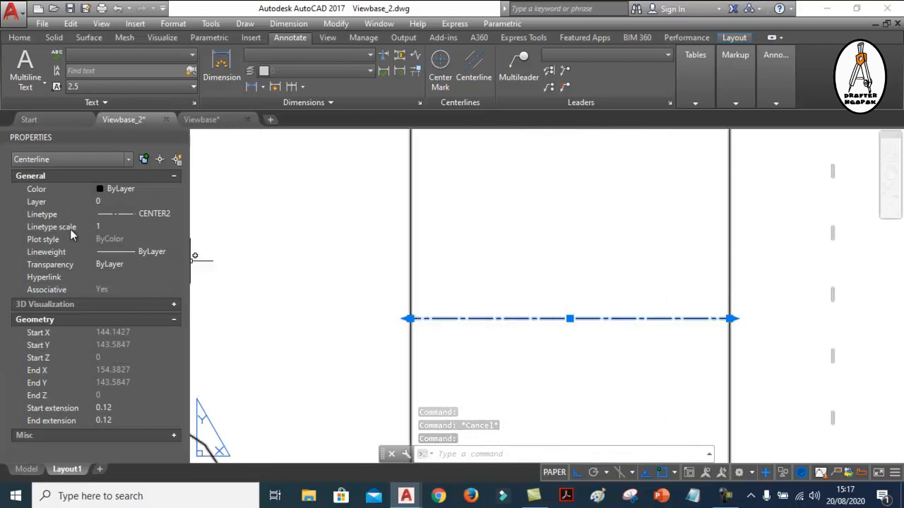
left_click(111, 226)
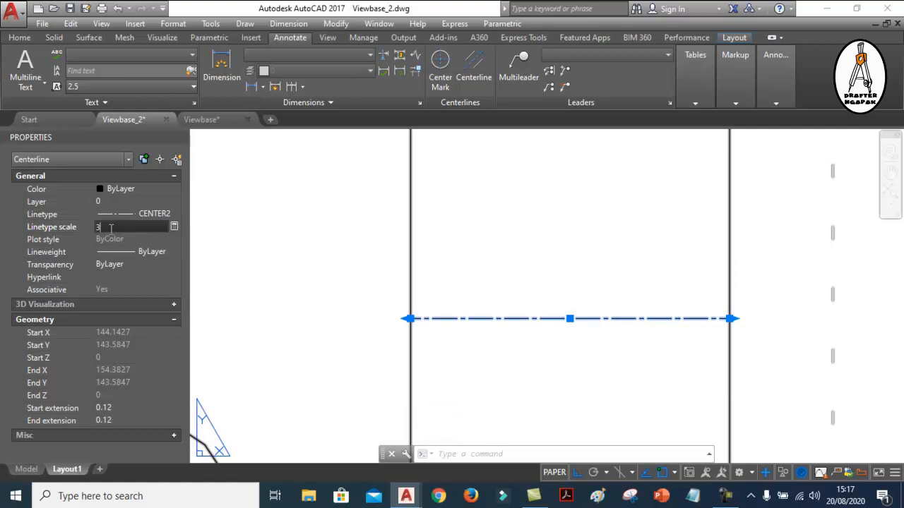
key("Return")
scroll(605, 313, "down", 2)
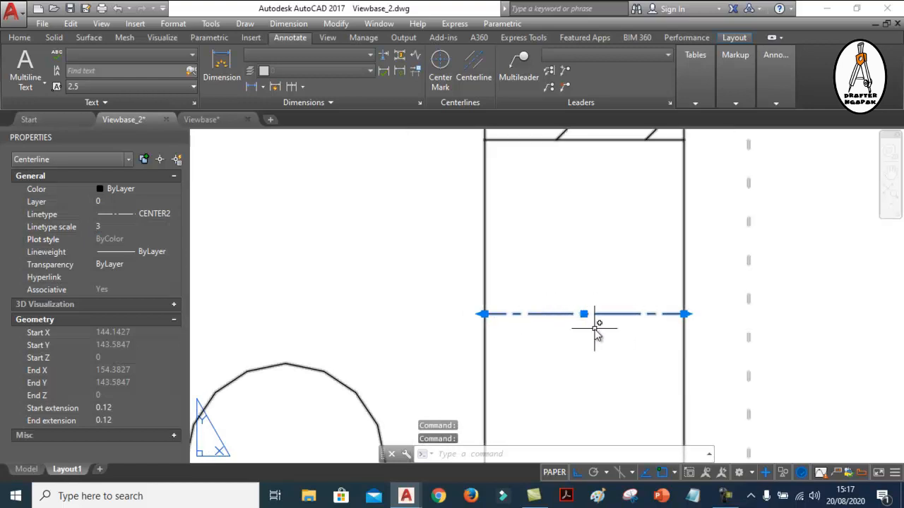
Check the lineweight options available for the section A-A centerline
left_click(139, 251)
left_click(140, 252)
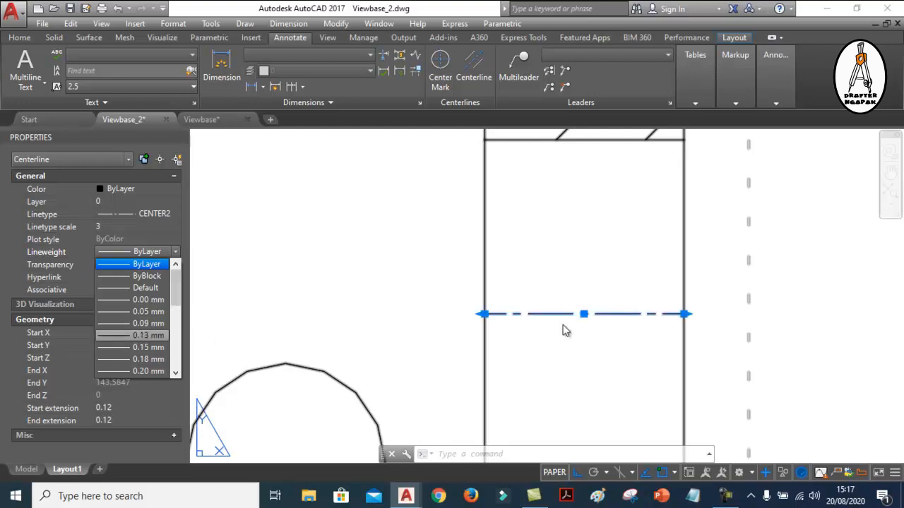
left_click(490, 309)
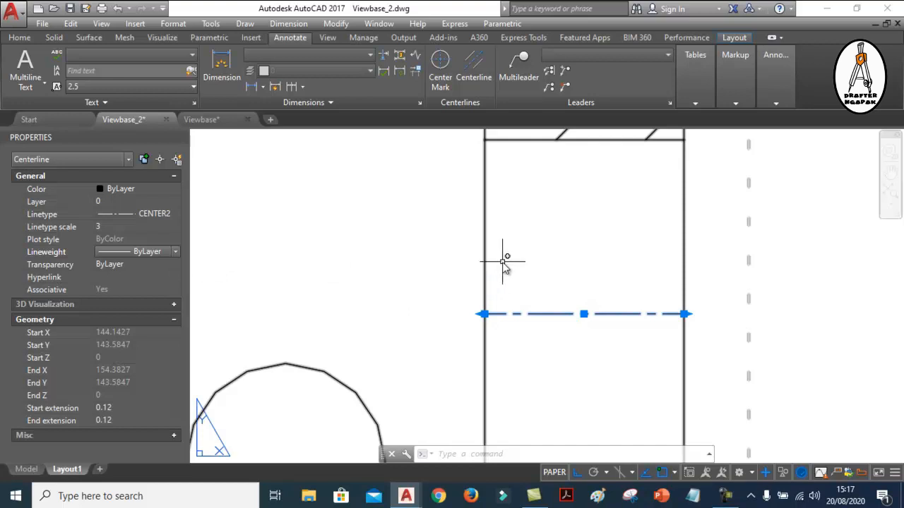
mouse_move(552, 253)
middle_mouse_down()
mouse_move(616, 238)
mouse_move(611, 216)
middle_mouse_up()
mouse_move(620, 281)
middle_mouse_down()
mouse_move(612, 253)
mouse_move(620, 266)
middle_mouse_up()
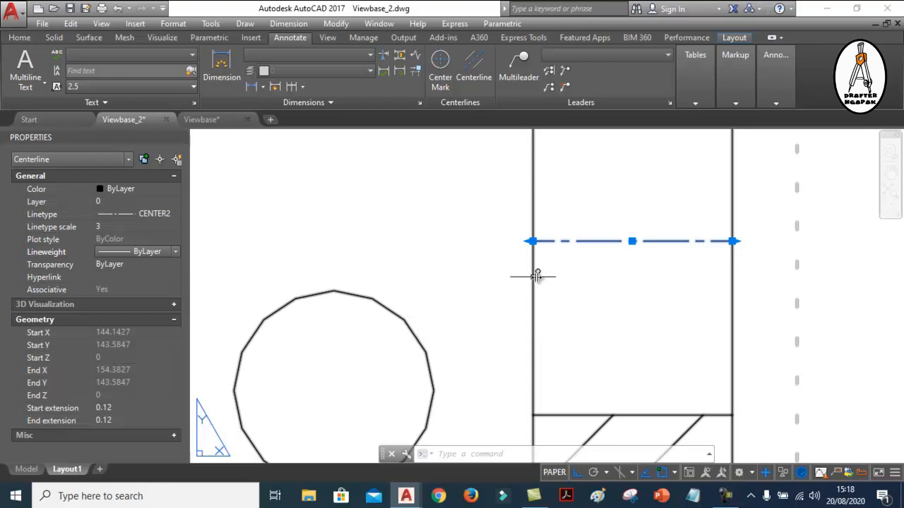
middle_click_drag(572, 268, 606, 272)
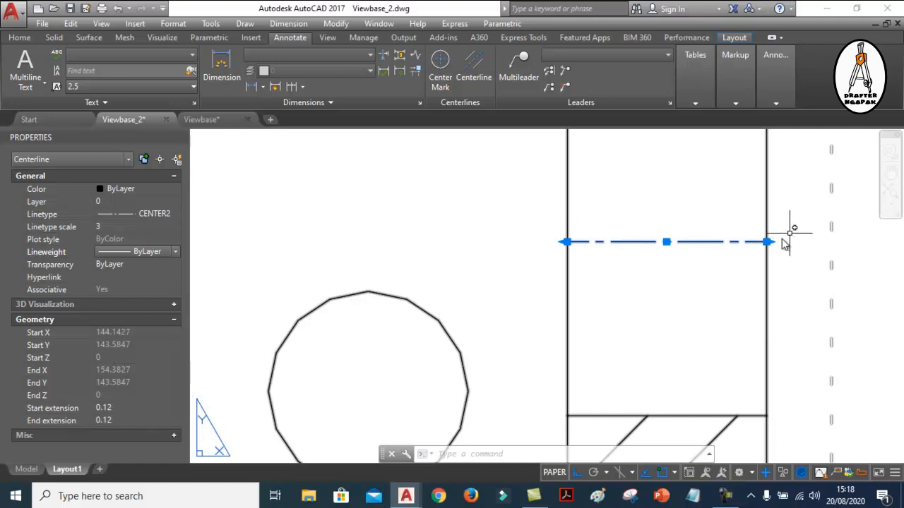
Turn off the annotation monitor and examine the start and end extensions labelled in the CENTERLINE reference view
scroll(783, 282, "down", 2)
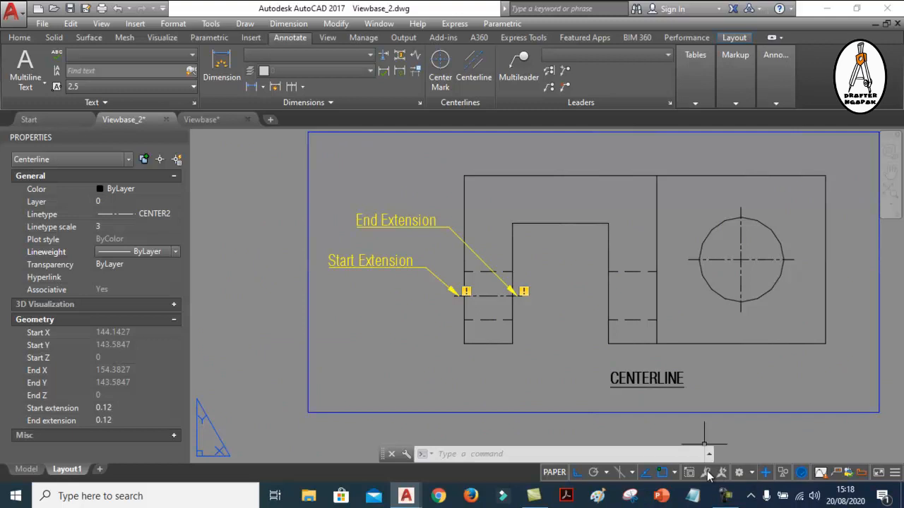
left_click(766, 473)
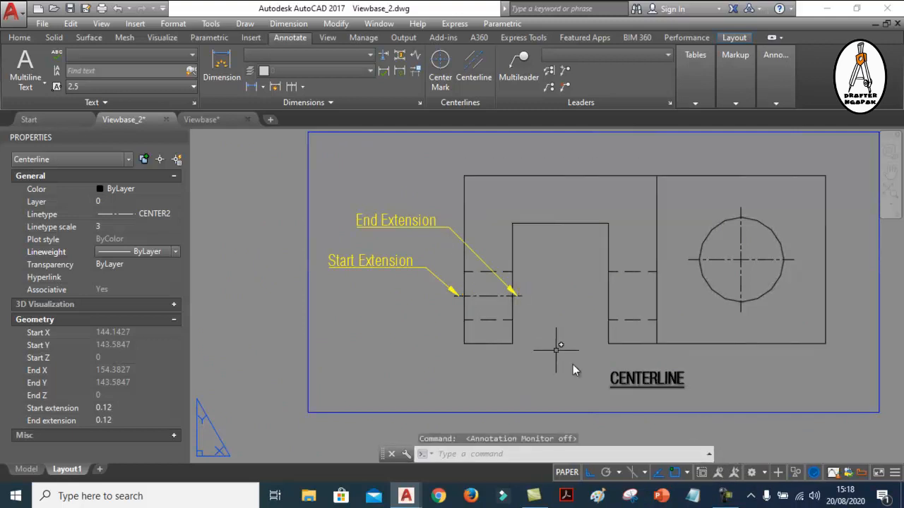
scroll(495, 259, "down", 1)
scroll(547, 274, "up", 1)
scroll(419, 274, "up", 2)
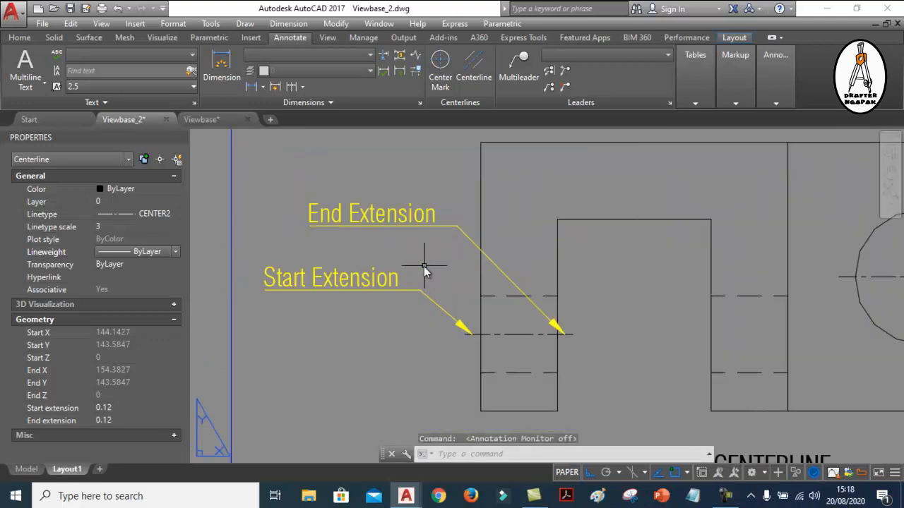
scroll(475, 339, "up", 4)
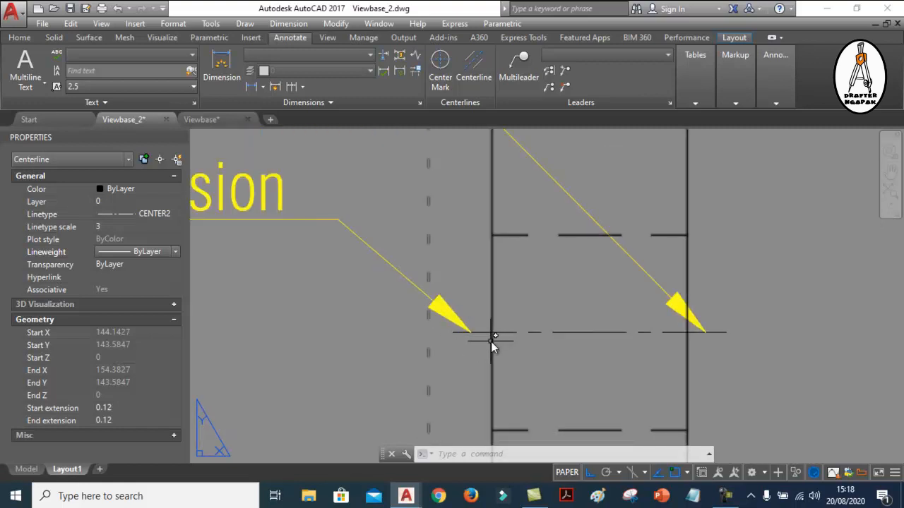
scroll(476, 336, "down", 2)
middle_click_drag(463, 336, 558, 340)
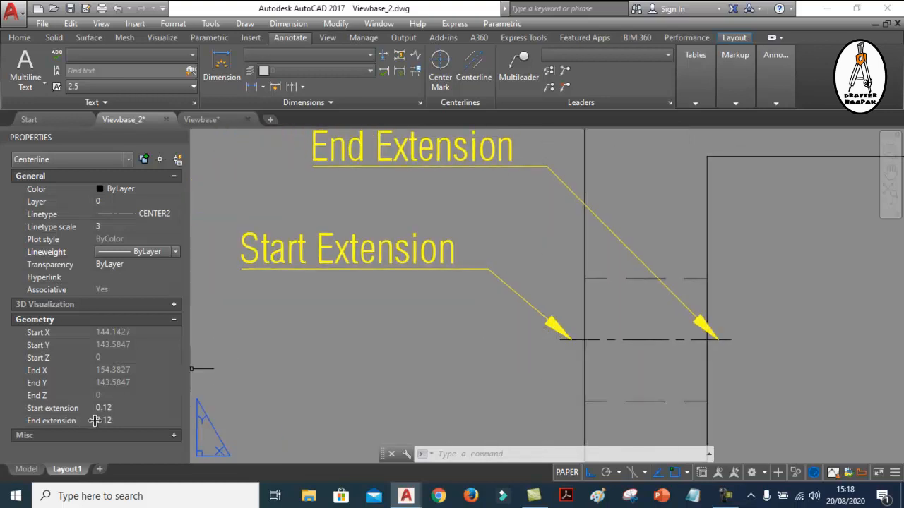
middle_click_drag(730, 342, 705, 350)
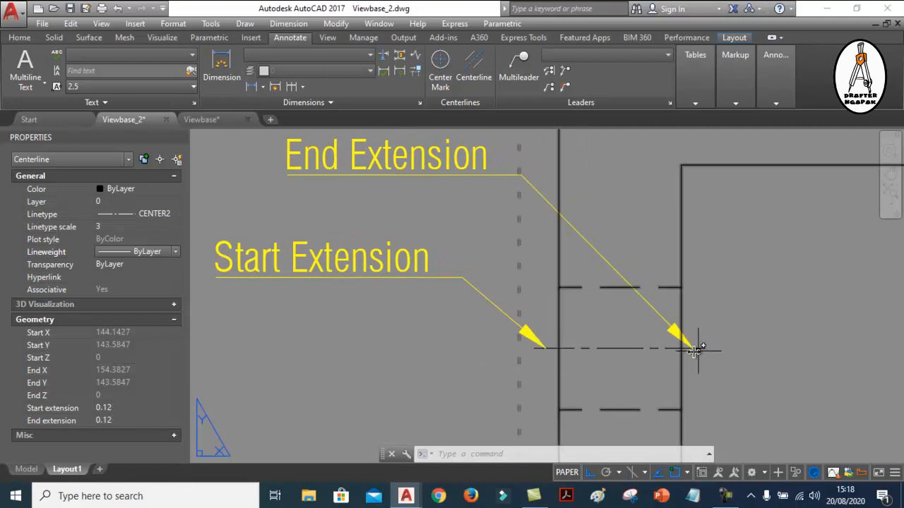
scroll(414, 317, "down", 6)
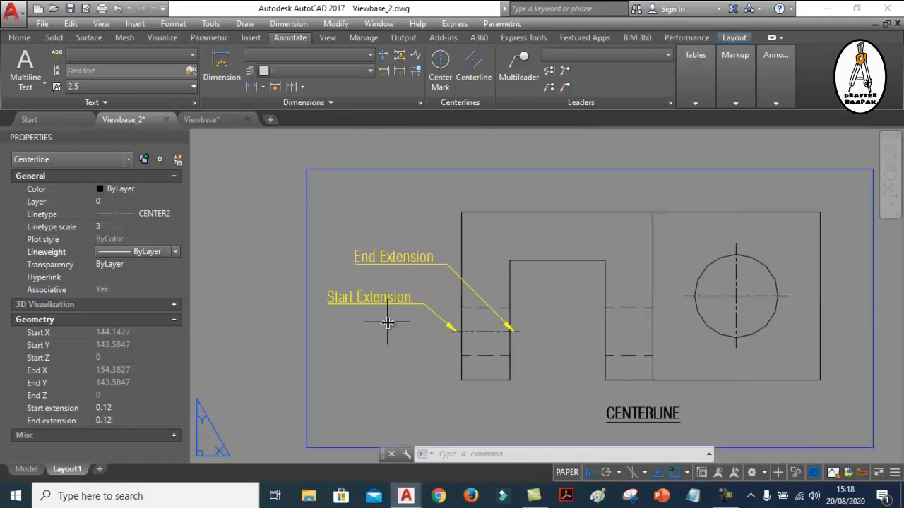
Set the start and end extensions of the cut hole's centerline in section A-A to 1
middle_click_drag(573, 298, 413, 285)
scroll(512, 246, "up", 11)
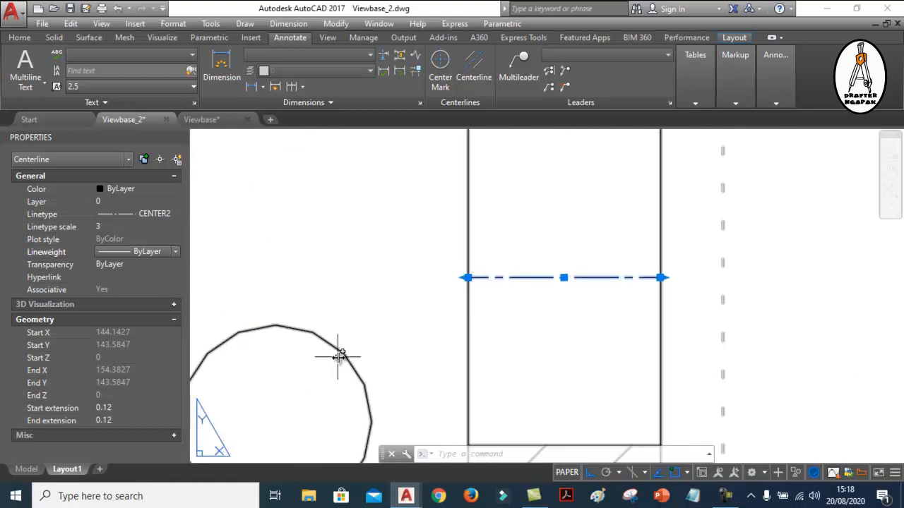
left_click(124, 408)
key("Tab")
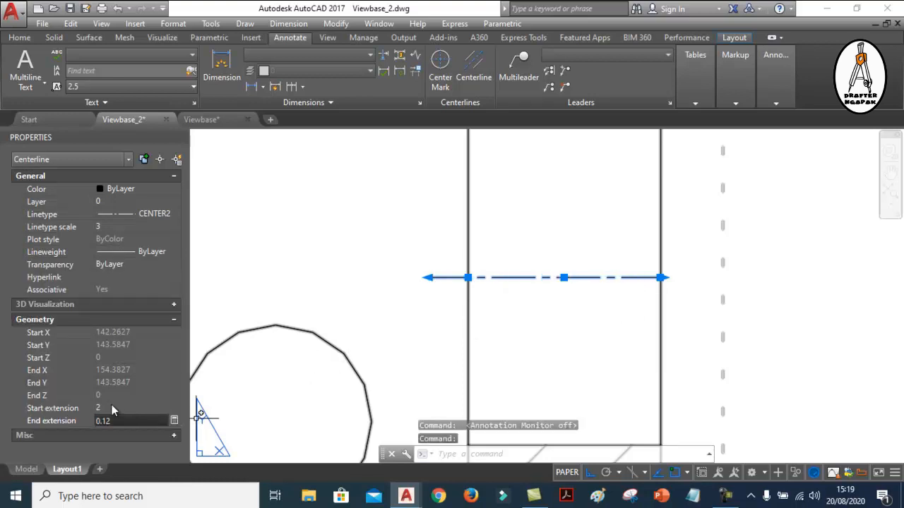
left_click(112, 408)
type("1")
key("Tab")
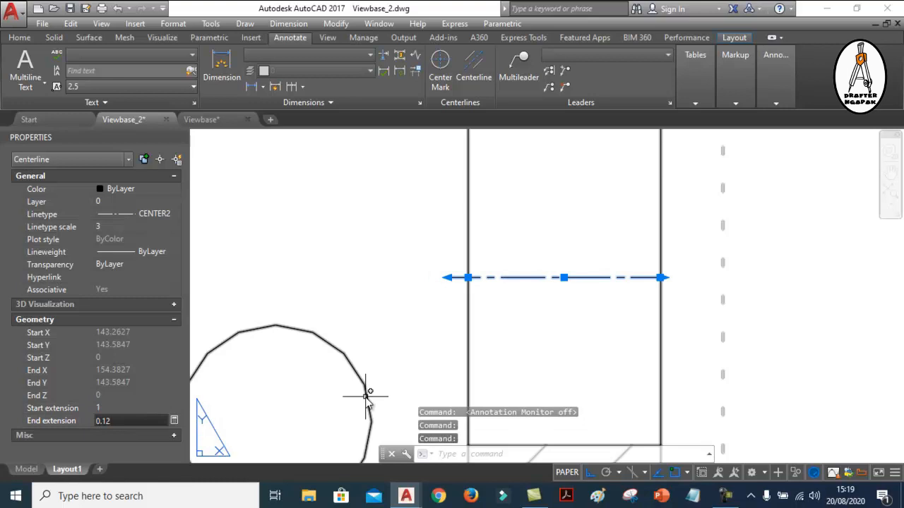
type("1")
key("Return")
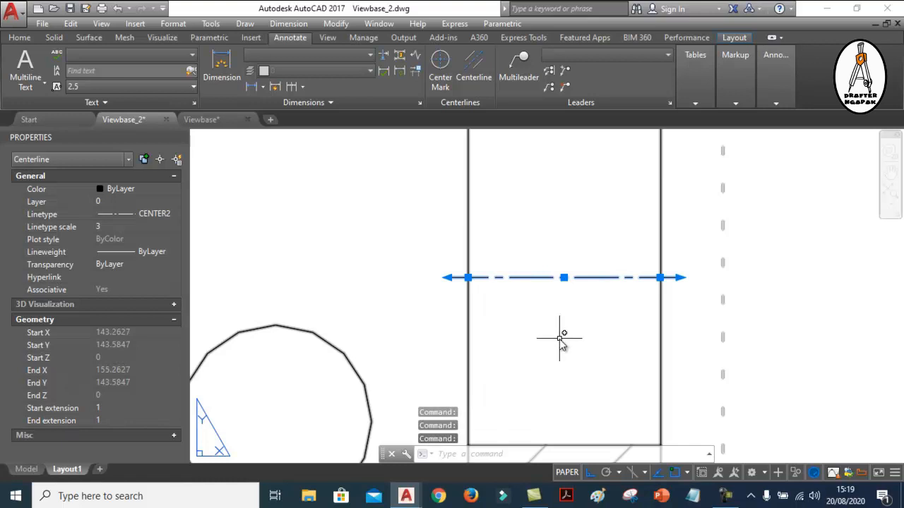
scroll(562, 340, "down", 2)
key("Escape")
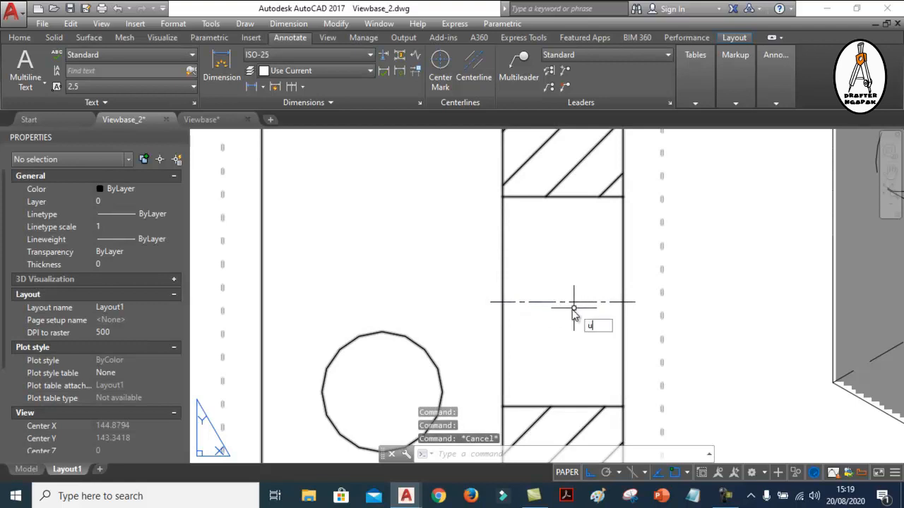
Undo the start and end extension changes of the section A-A centerline
type("u")
key("Return")
type("u")
key("Return")
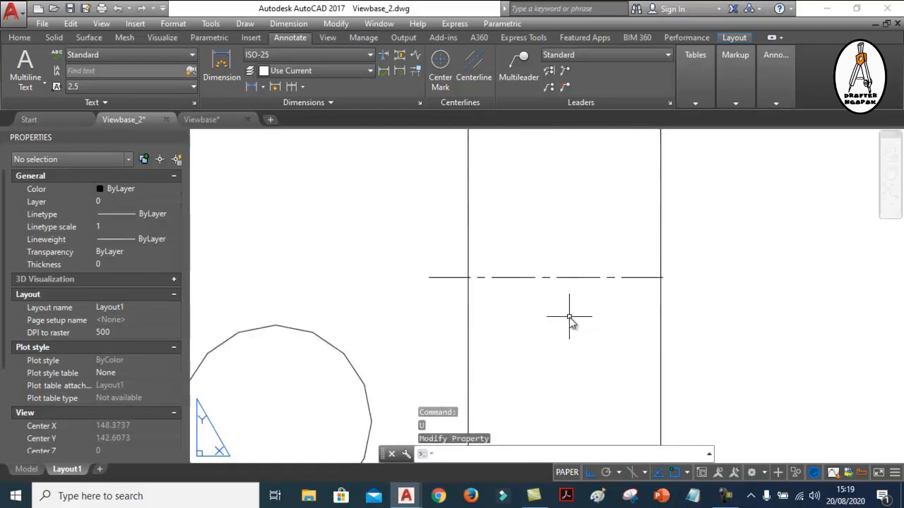
type("u")
key("Return")
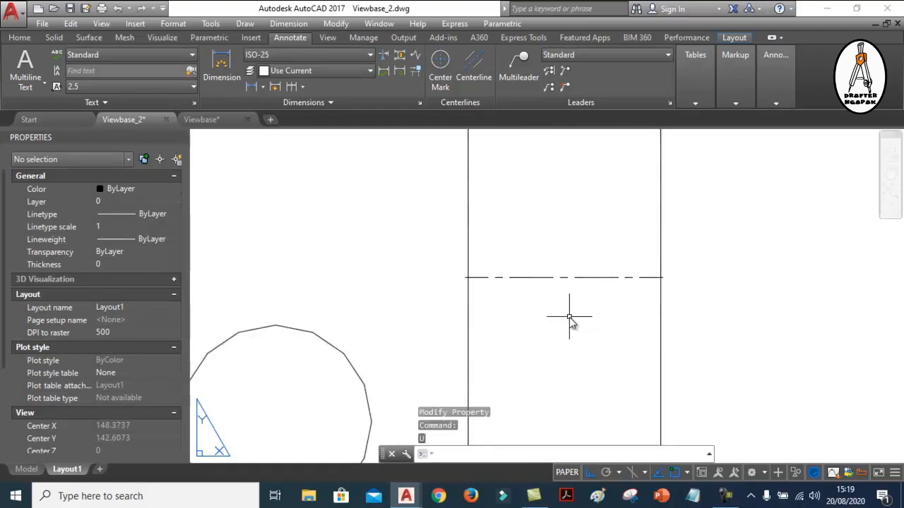
Stretch the section A-A centerline beyond both vertical edges, moving its start about 1.6 outward and its end extension to about 2.39
left_click(587, 277)
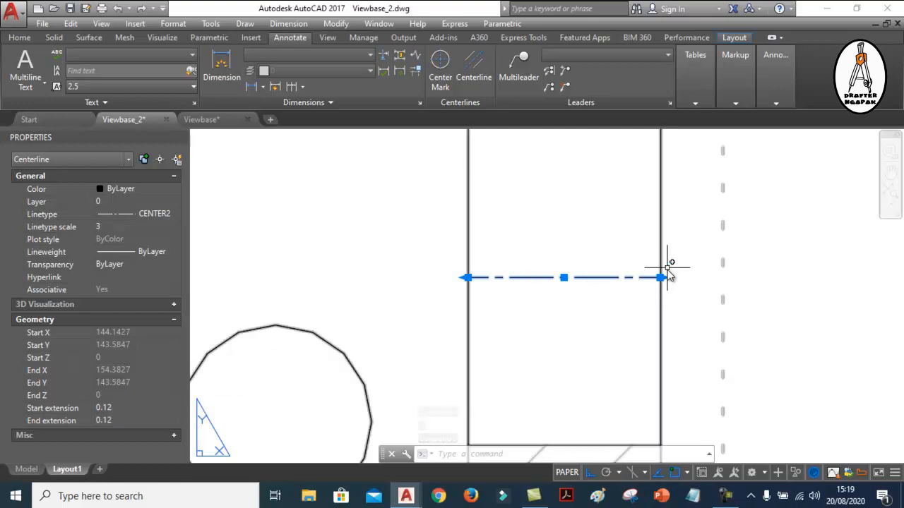
scroll(664, 269, "up", 2)
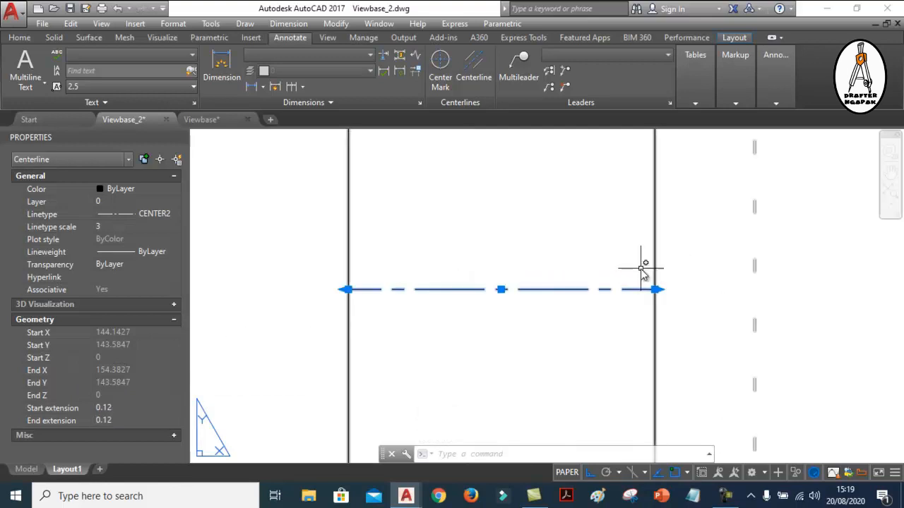
left_click(348, 290)
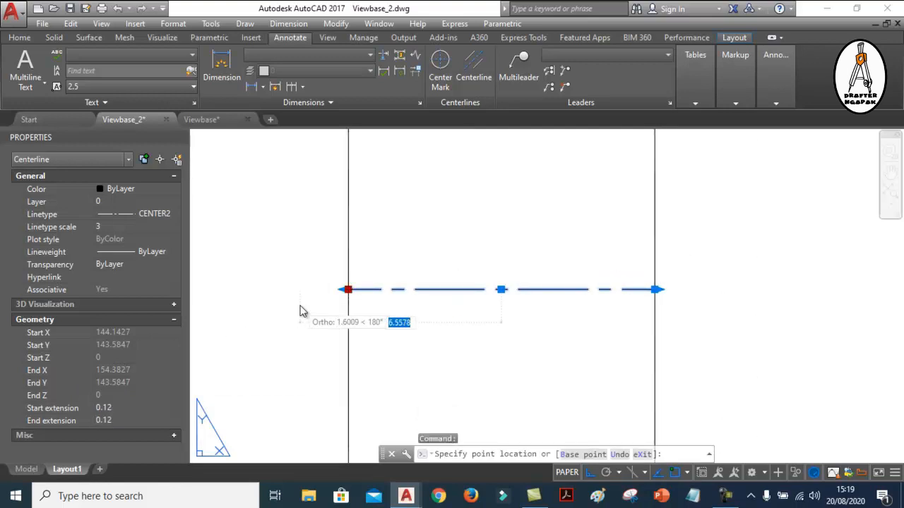
left_click(297, 290)
left_click(656, 290)
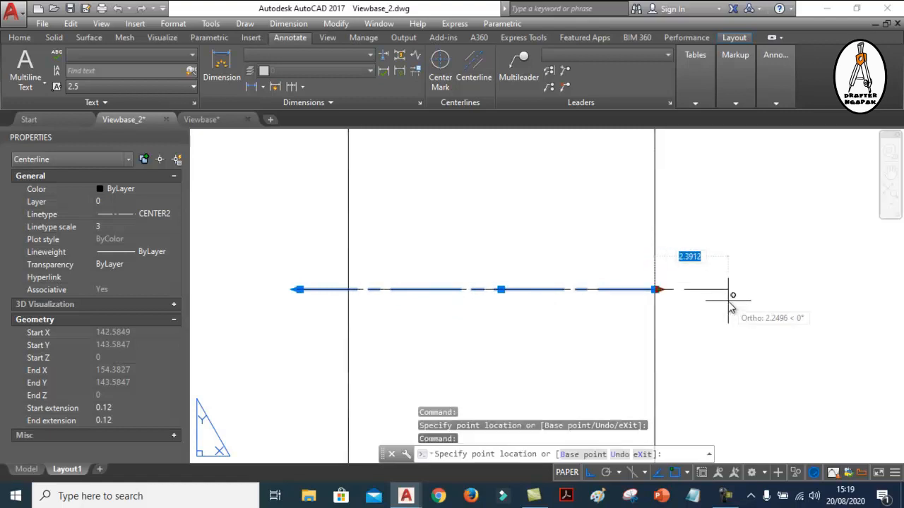
left_click(731, 290)
scroll(636, 324, "down", 2)
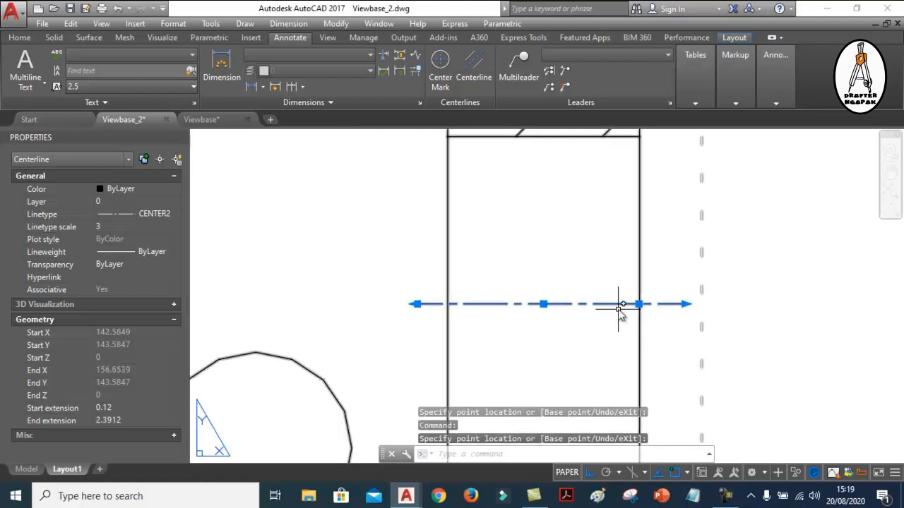
Set the start extension of the cut hole's centerline in section A-A to 2
key("Escape")
scroll(621, 309, "up", 2)
scroll(582, 302, "down", 2)
scroll(478, 301, "up", 1)
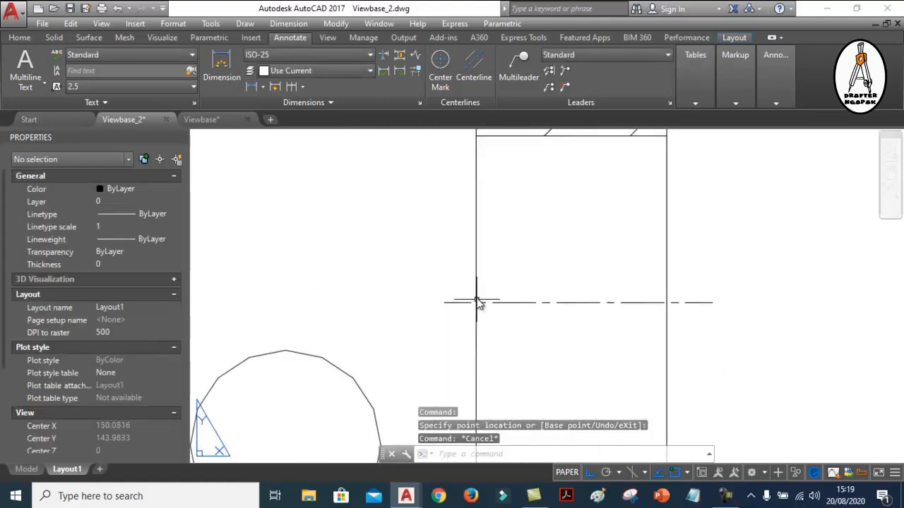
left_click(699, 304)
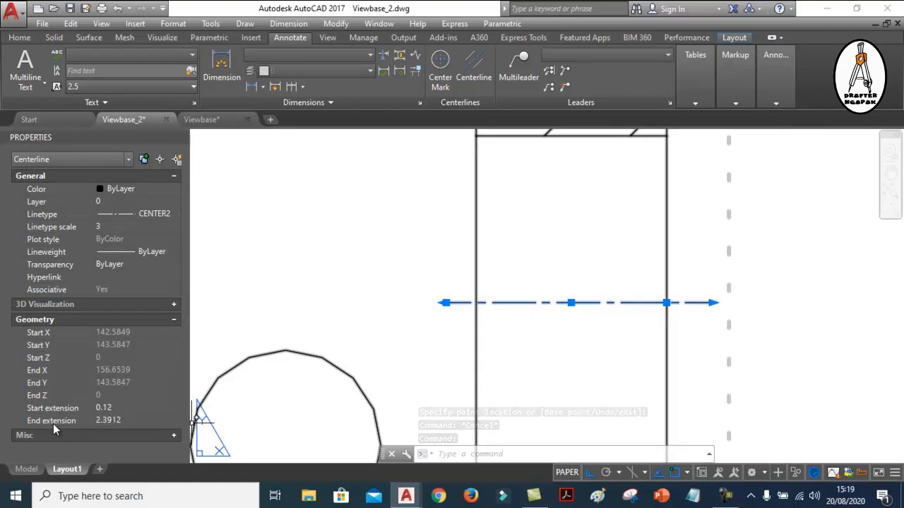
left_click(121, 408)
type("2")
left_click(136, 418)
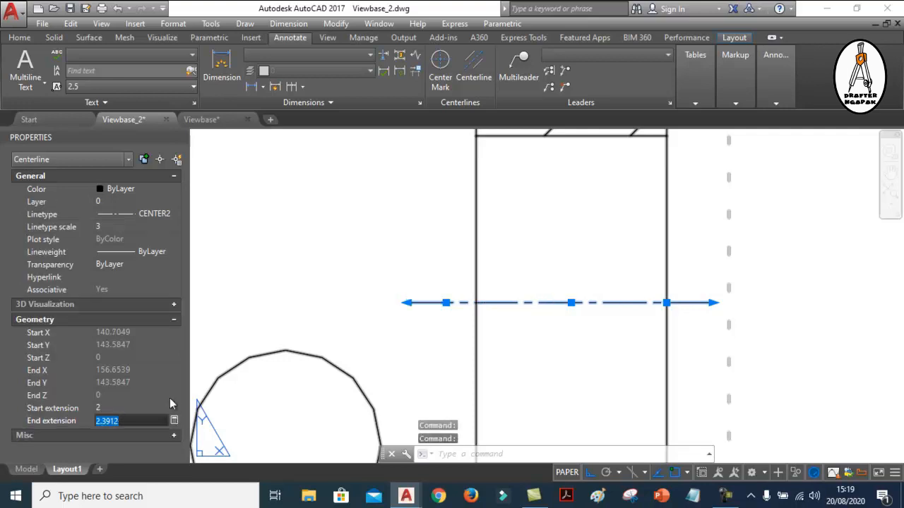
Set the section A-A centerline's start and end extensions to 1, and shorten its start extension to about 0.35 by moving the start point
left_click(101, 408)
type("1")
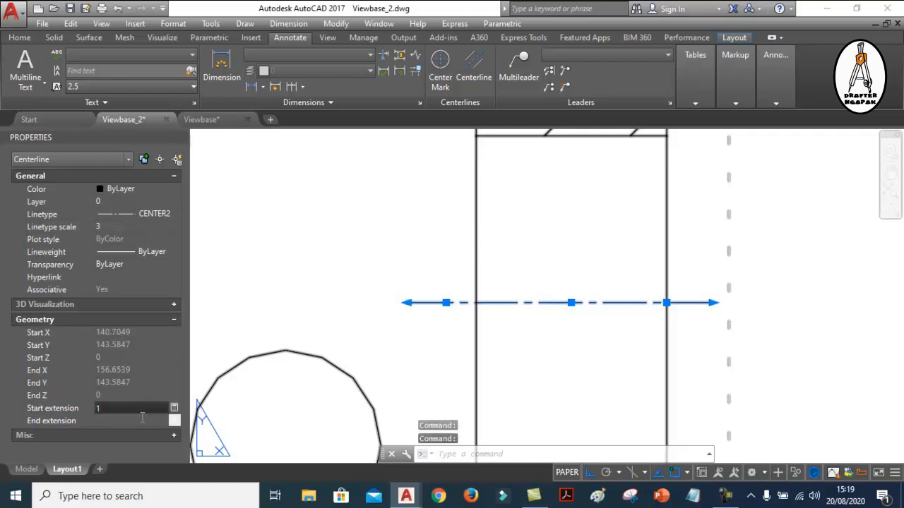
left_click(125, 421)
type("1")
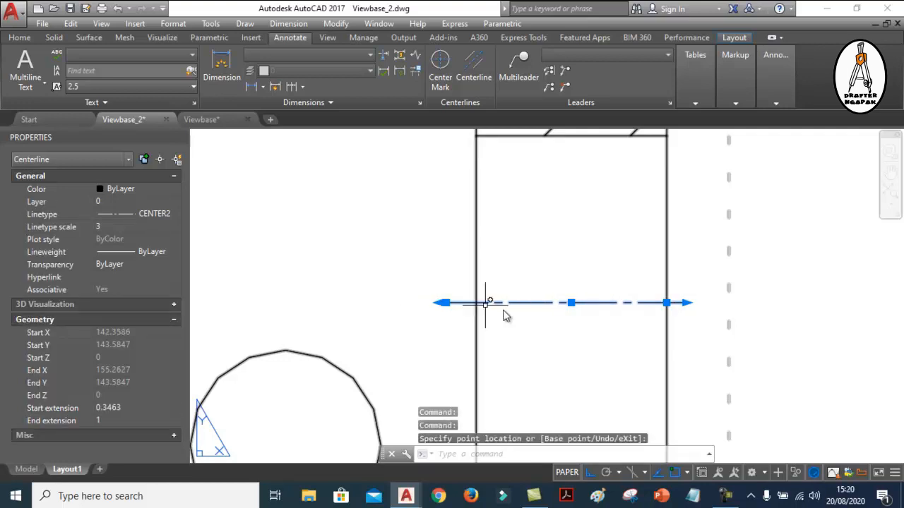
scroll(521, 329, "down", 3)
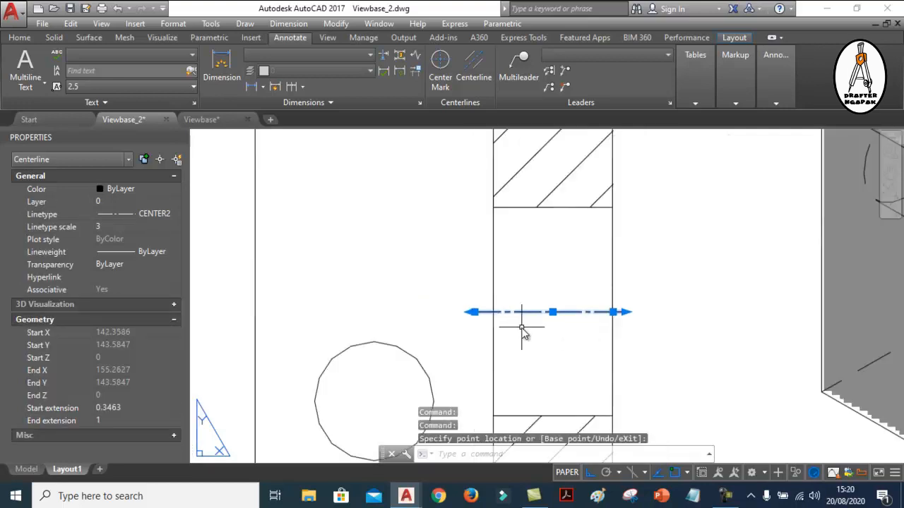
key("Escape")
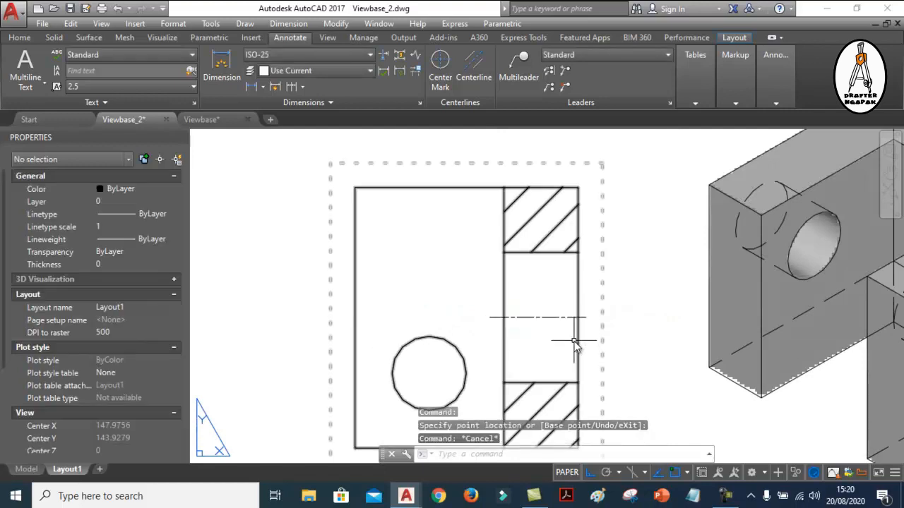
Examine the section A-A centerline's length and dash pattern up close and in relation to the other views on the sheet
left_click(543, 318)
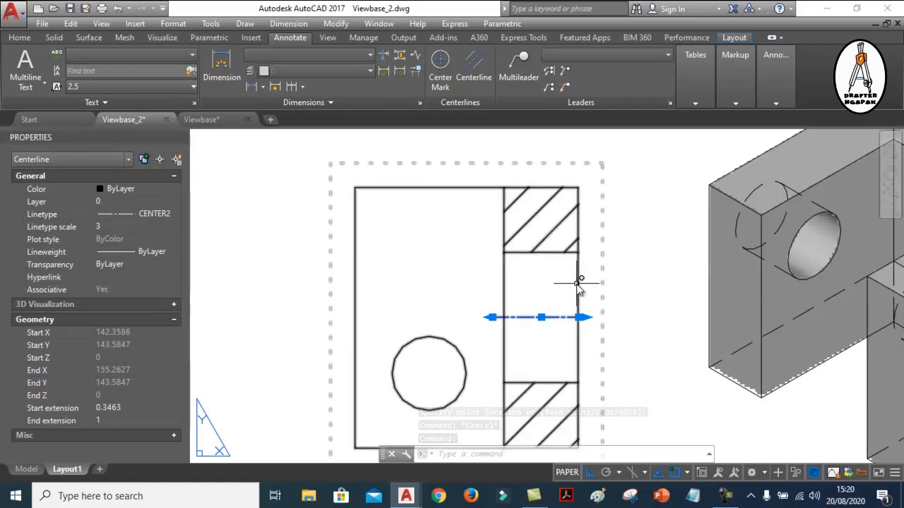
scroll(444, 303, "down", 4)
scroll(473, 209, "up", 2)
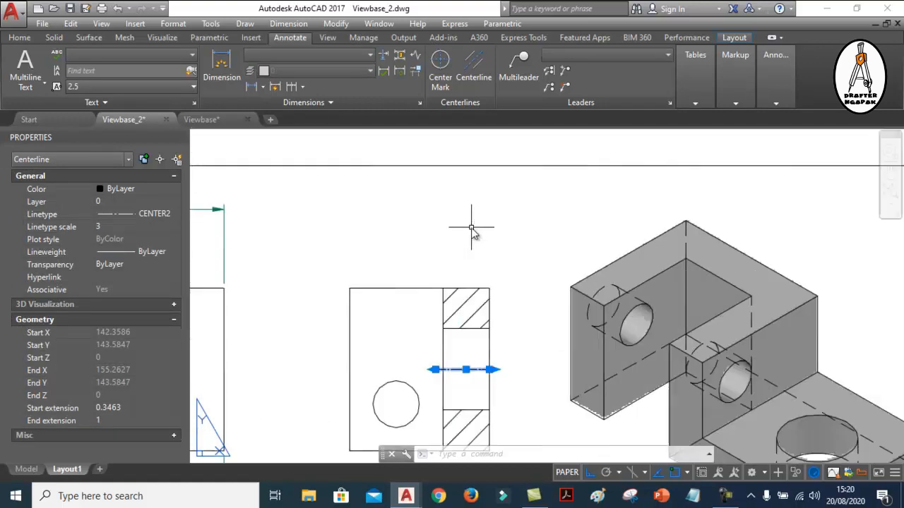
scroll(485, 258, "down", 4)
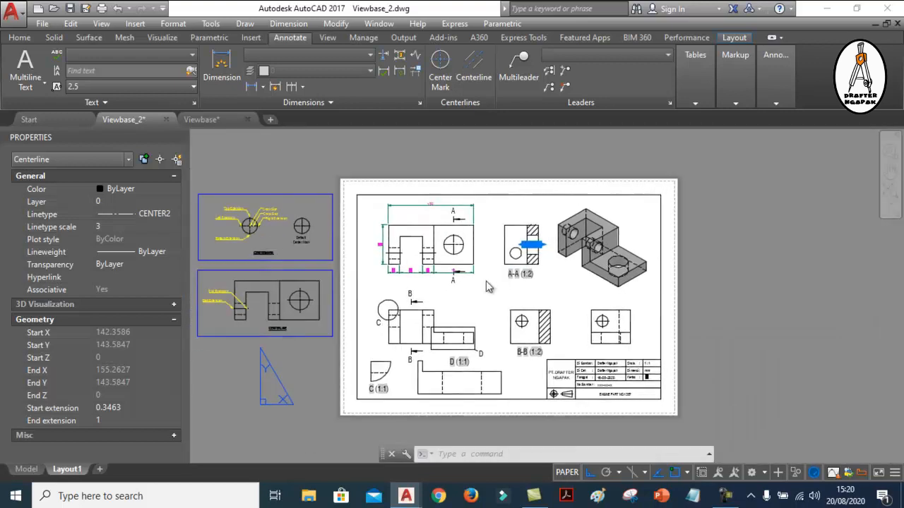
scroll(543, 272, "up", 2)
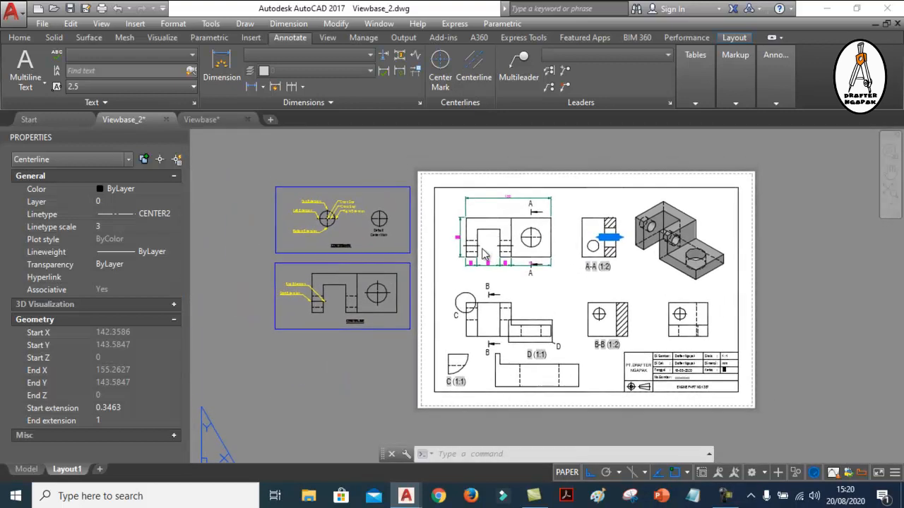
scroll(486, 263, "down", 2)
key("Escape")
key("Escape")
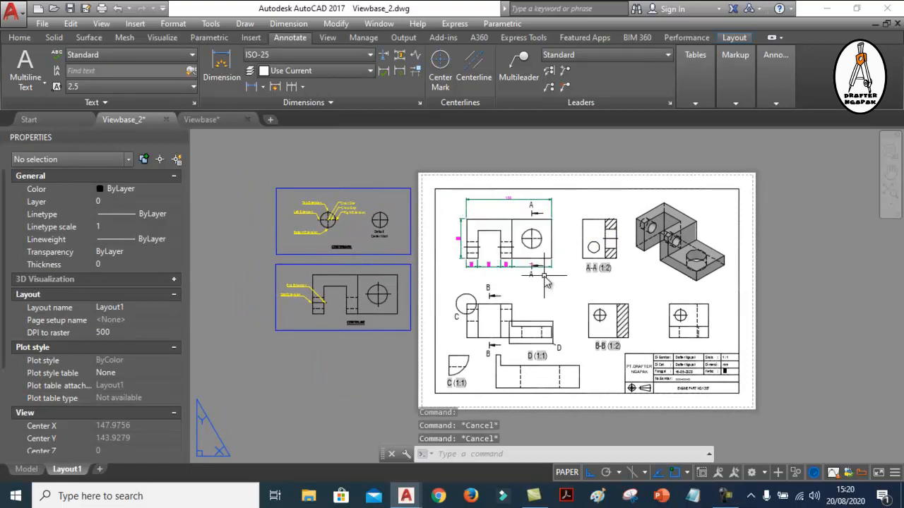
scroll(658, 327, "up", 2)
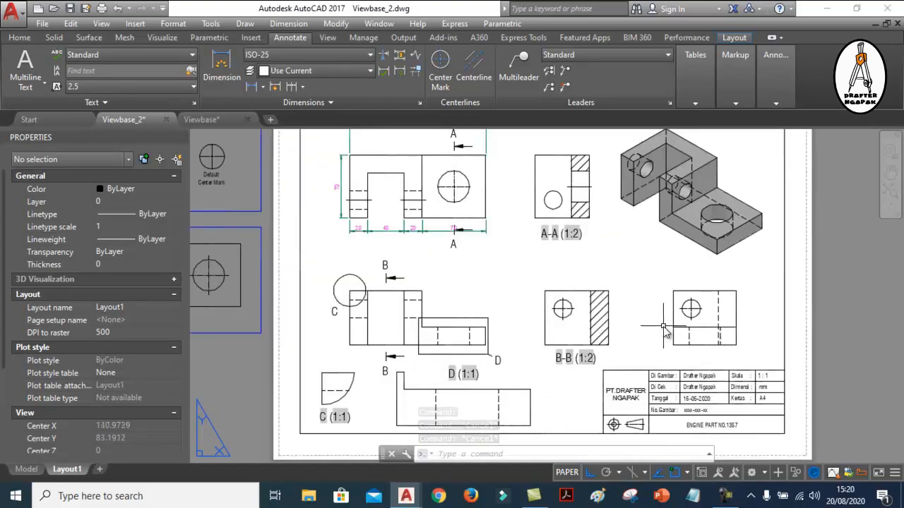
scroll(584, 188, "up", 4)
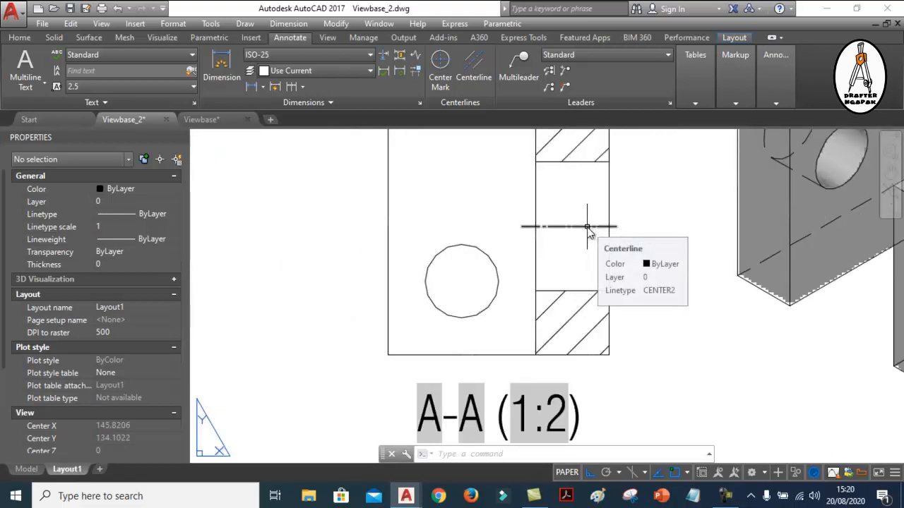
scroll(587, 229, "down", 5)
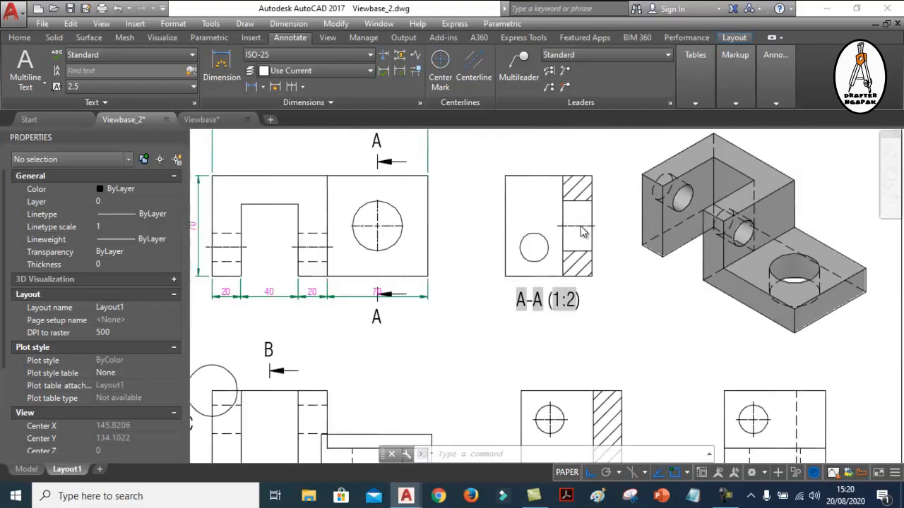
Add a centerline between the large hole's two vertical hidden lines inside detail boundary D of the stepped view
scroll(426, 344, "up", 6)
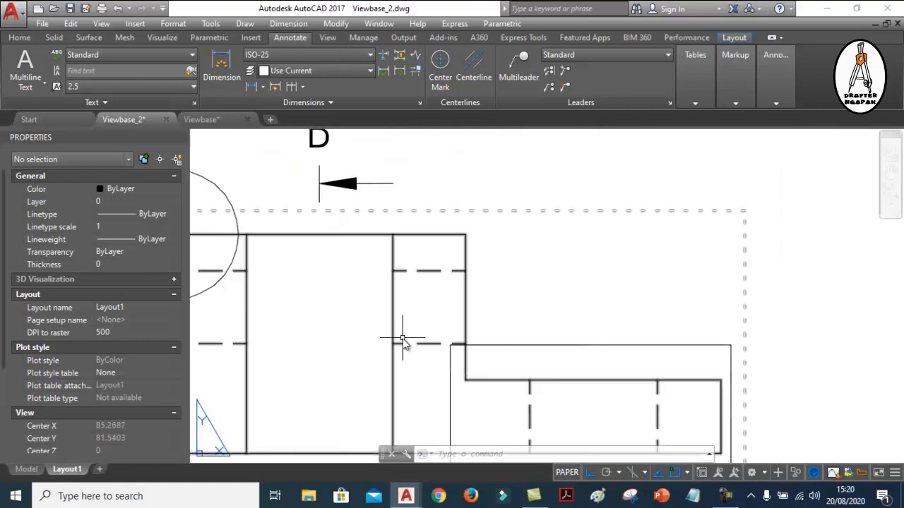
scroll(403, 343, "down", 5)
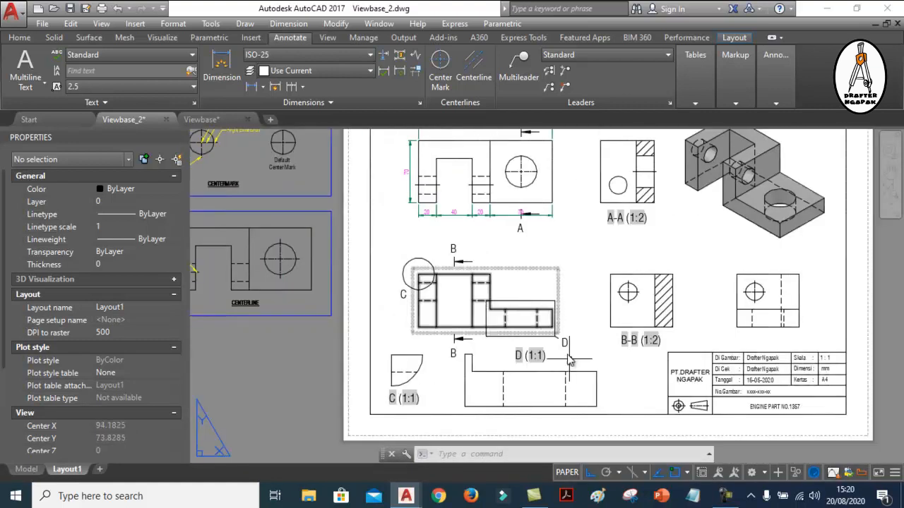
scroll(539, 306, "up", 2)
scroll(539, 308, "up", 1)
scroll(428, 242, "up", 2)
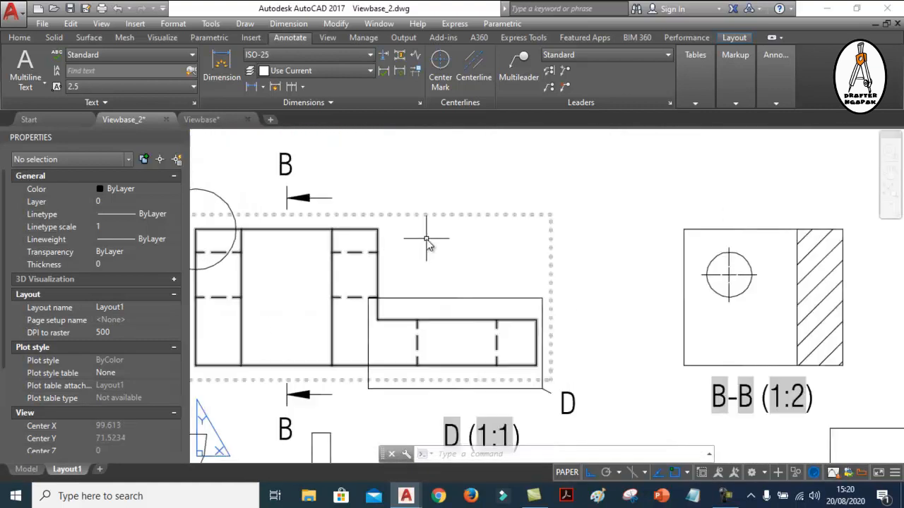
left_click(474, 74)
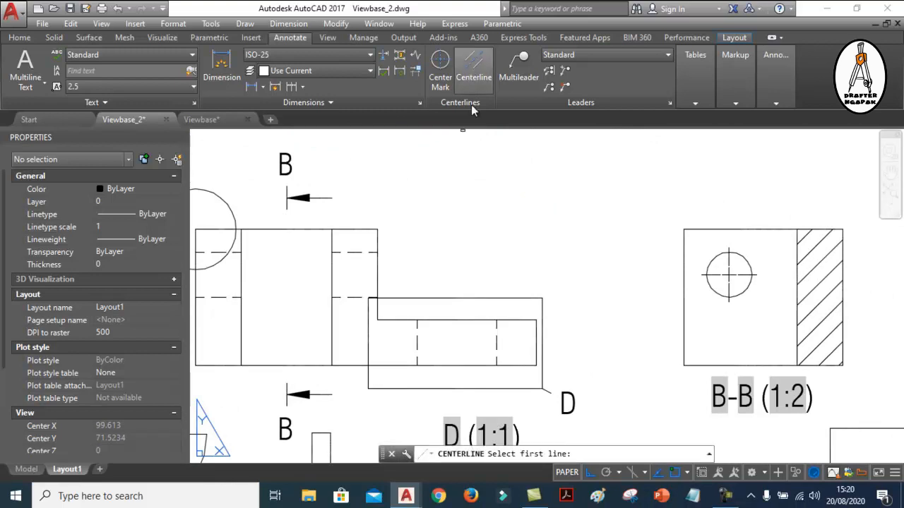
left_click(417, 344)
left_click(499, 346)
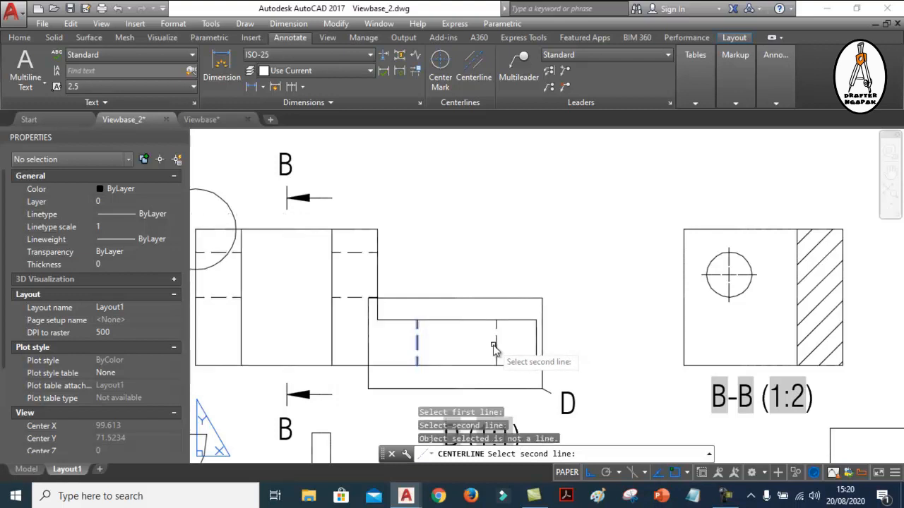
left_click(498, 346)
scroll(423, 346, "up", 6)
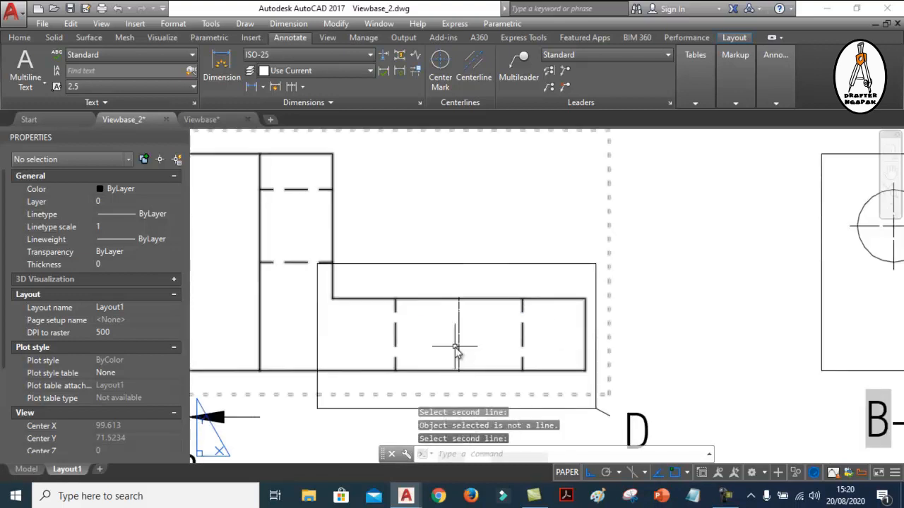
Match the properties of the section A-A centerline onto the new vertical hole centerline inside detail boundary D
scroll(457, 310, "down", 6)
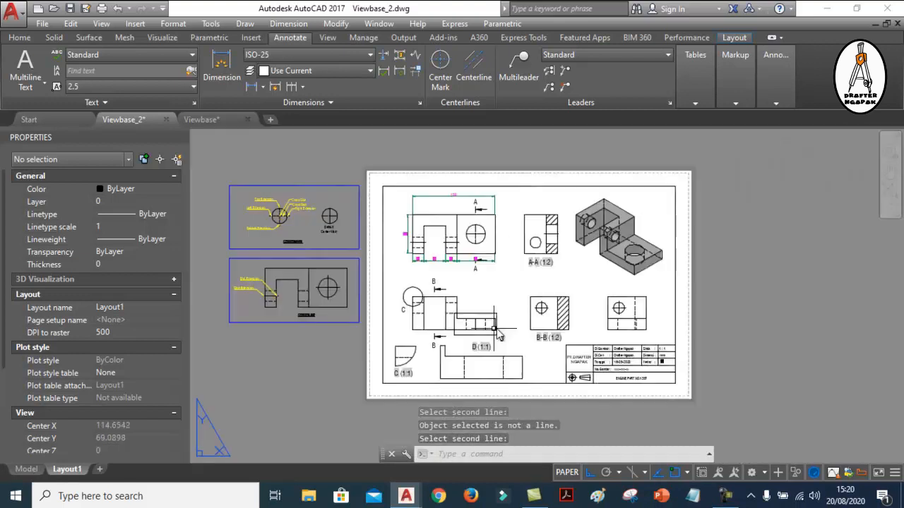
scroll(541, 247, "up", 8)
type("ma")
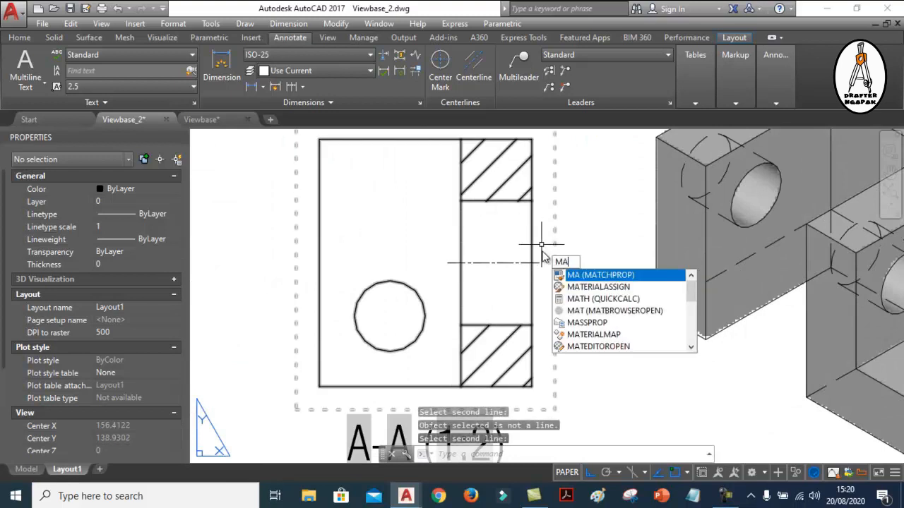
key("Return")
left_click(515, 263)
scroll(562, 221, "down", 2)
scroll(562, 219, "down", 4)
scroll(440, 368, "up", 8)
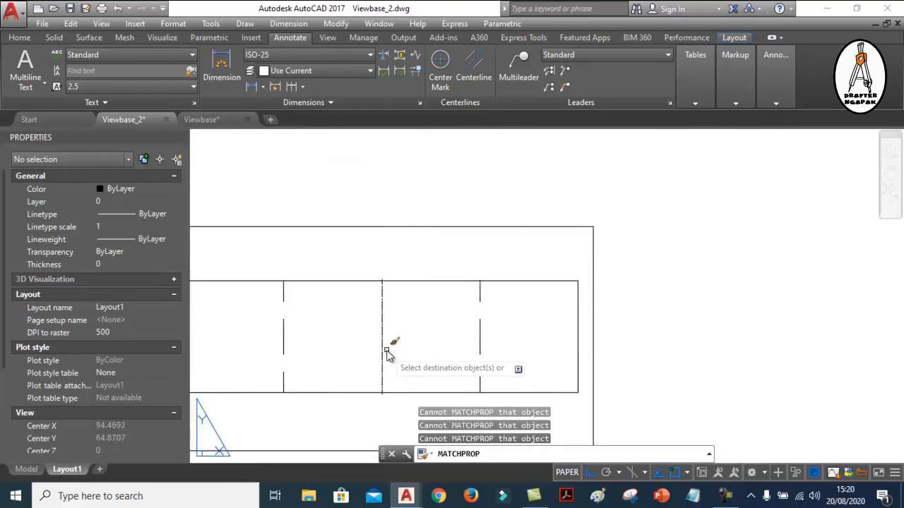
scroll(383, 343, "down", 5)
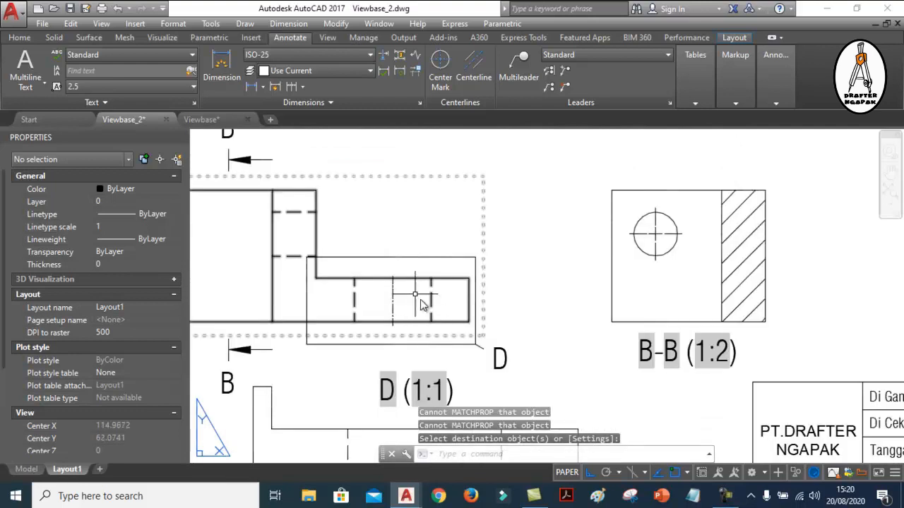
scroll(587, 351, "down", 3)
scroll(625, 321, "down", 3)
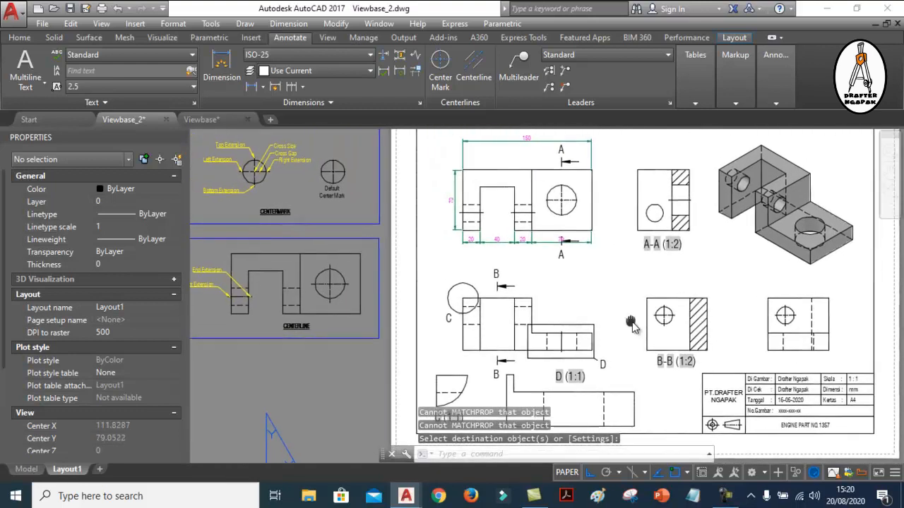
middle_click_drag(589, 296, 527, 294)
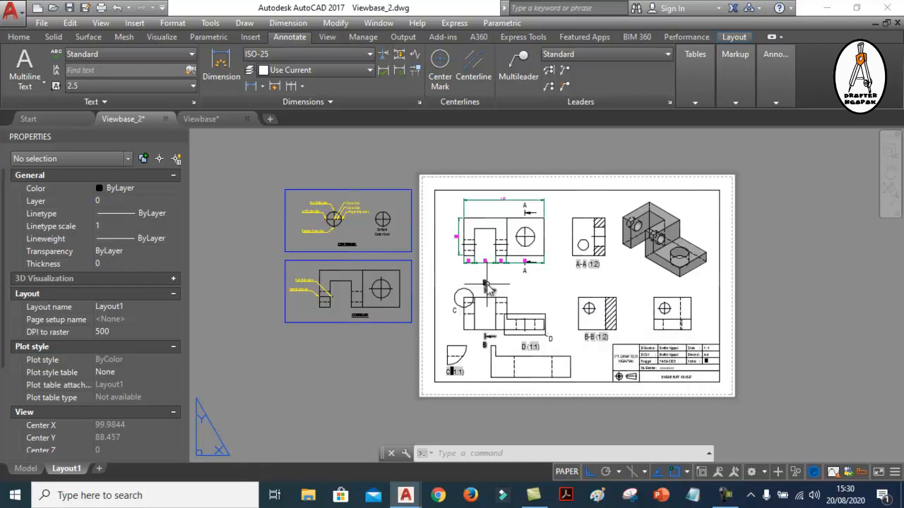
middle_click_drag(528, 281, 540, 286)
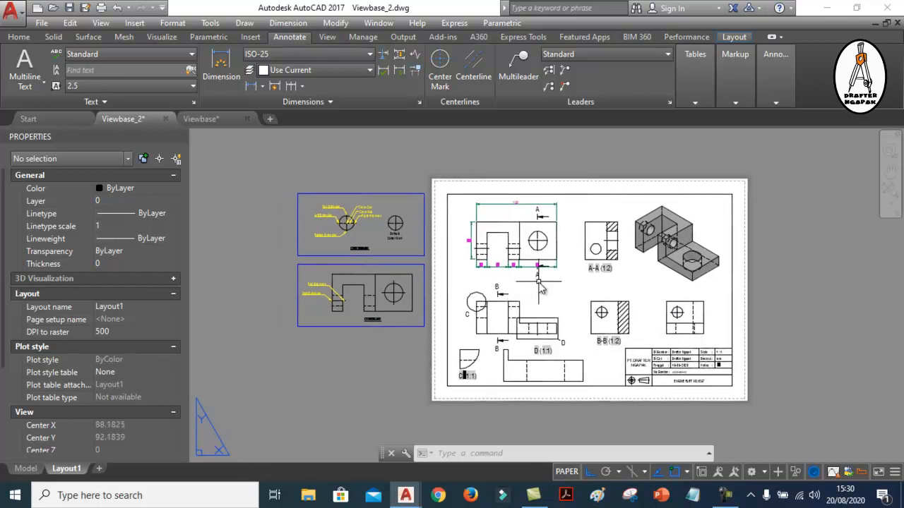